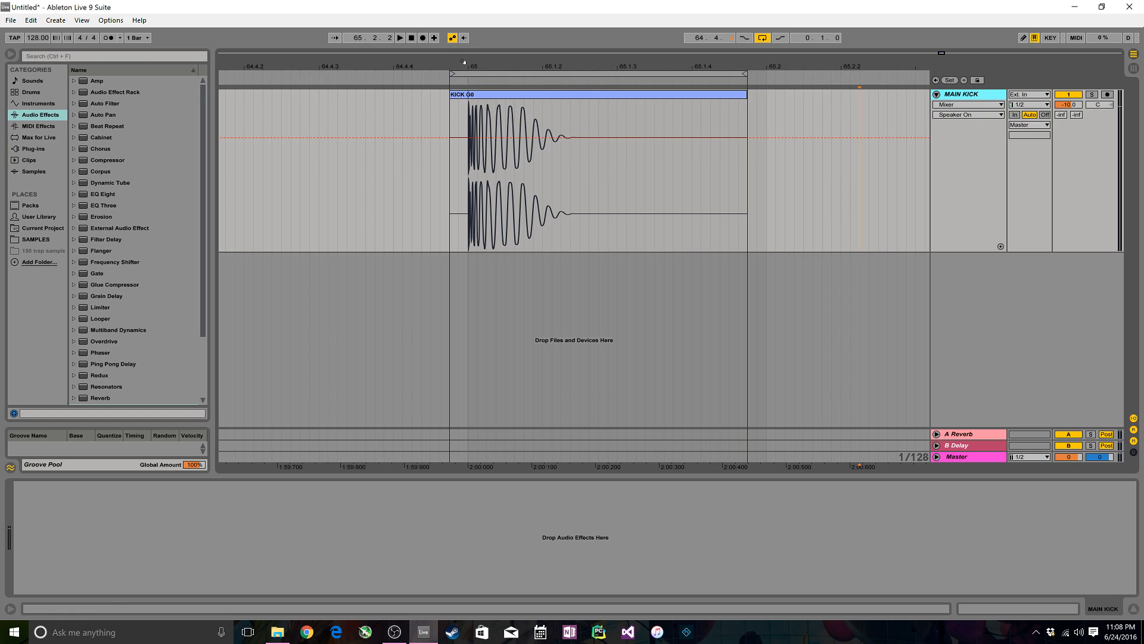
Step: Play the KICK G0 clip from its start to listen to the kick, and stop playback
scroll(464, 105, "up", 1)
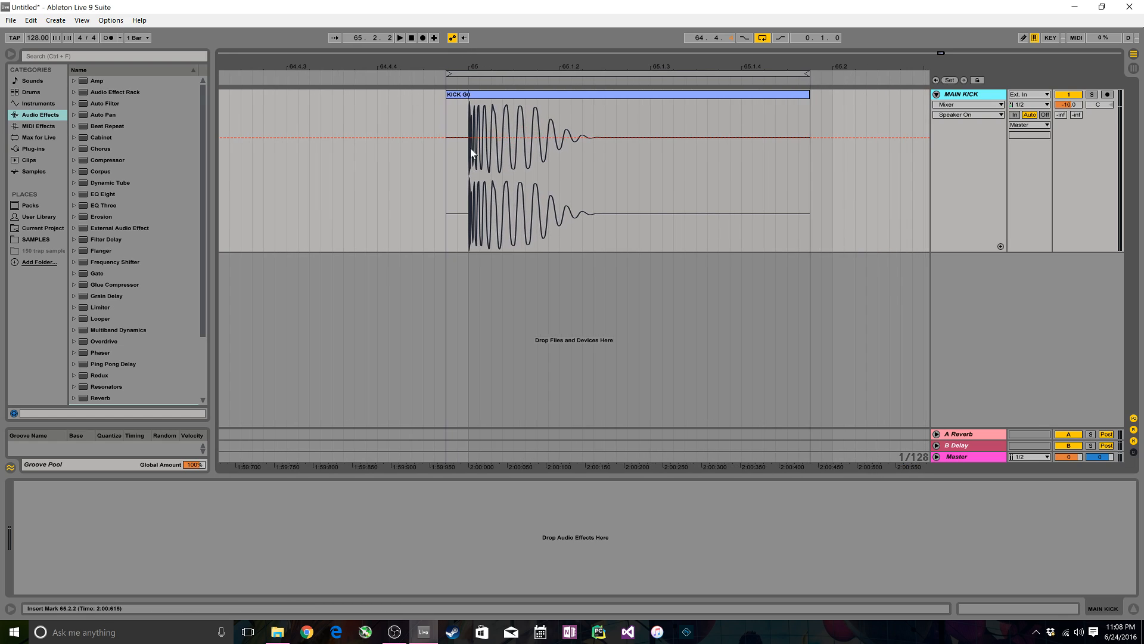
left_click(442, 159)
key("space")
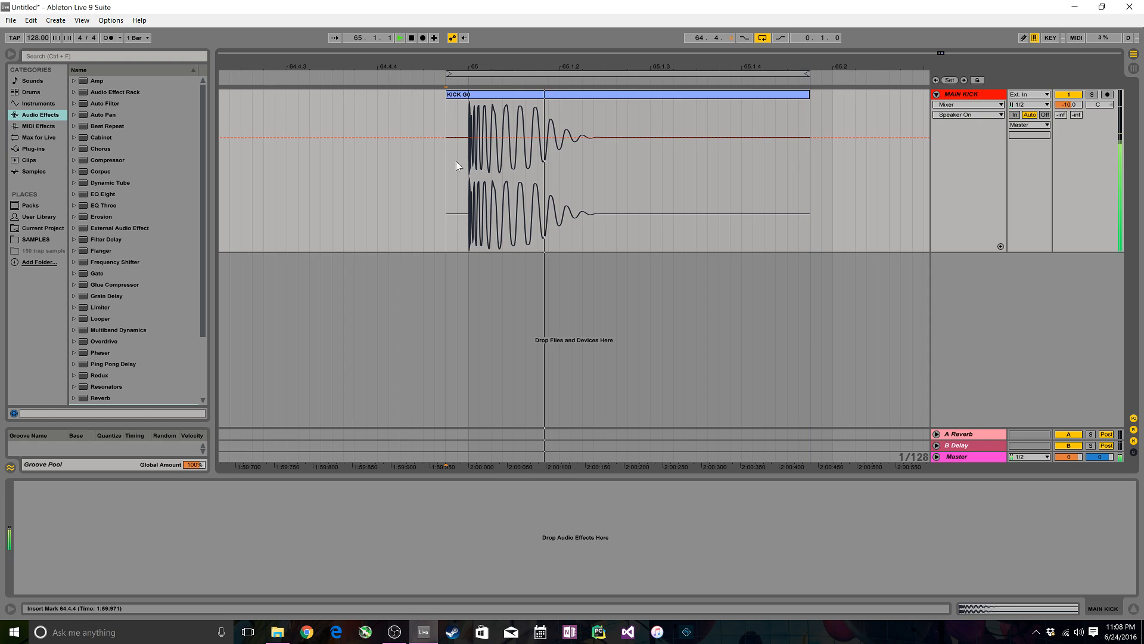
key("space")
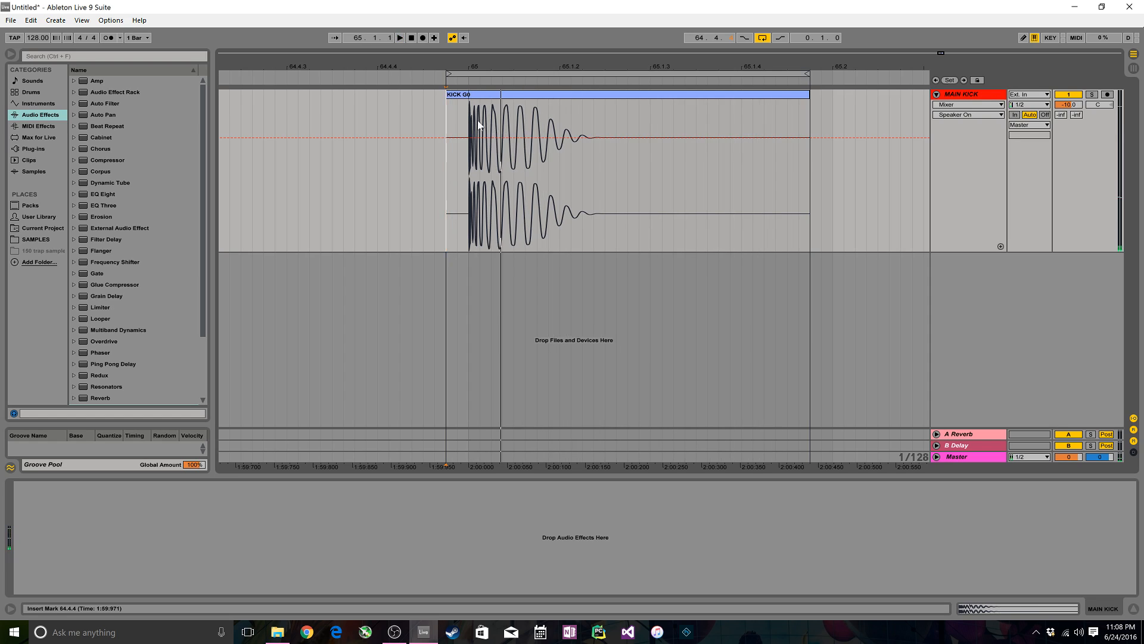
Step: Examine the KICK G0 waveform up close in the clip's sample view and in the arrangement, from the initial transient to the tail
key("plus")
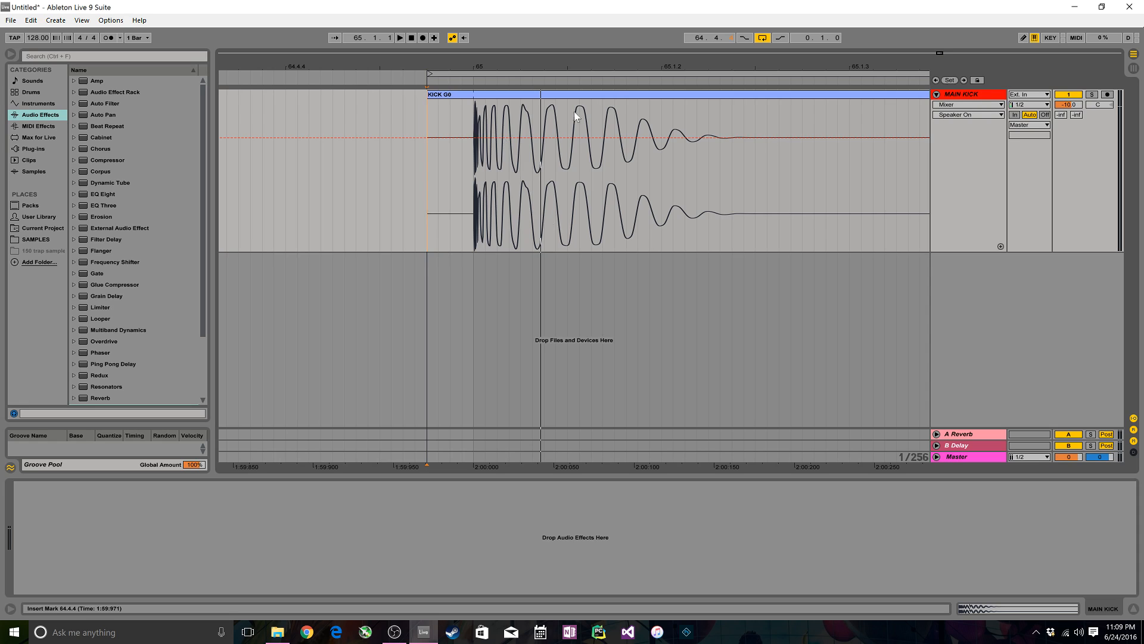
left_click_drag(564, 67, 484, 99)
double_click(521, 95)
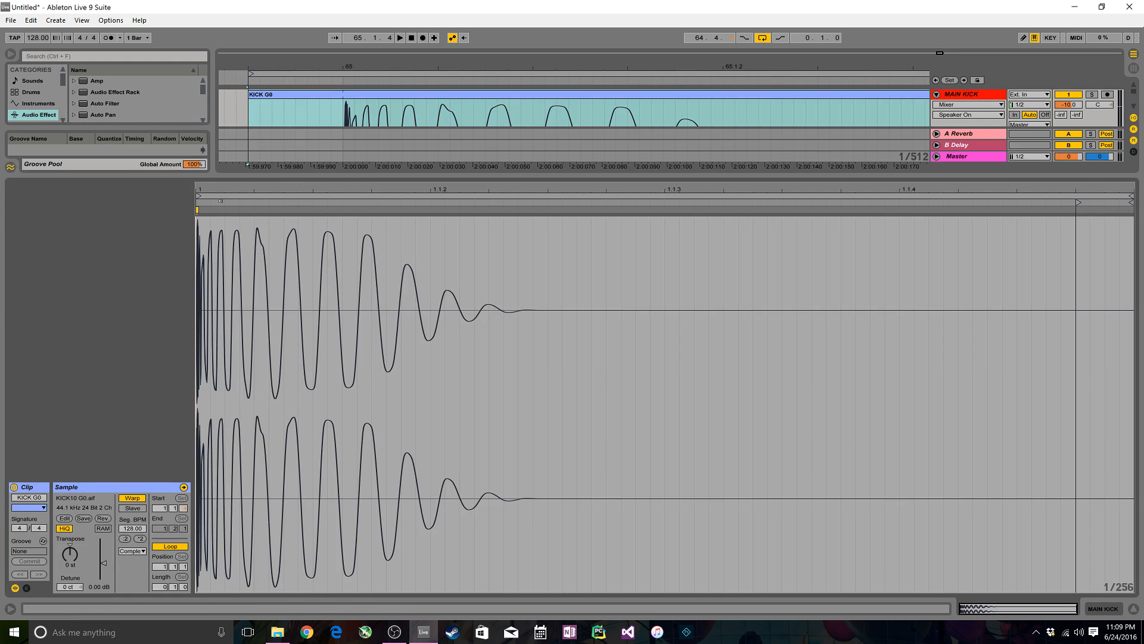
left_click_drag(513, 188, 510, 233)
left_click_drag(257, 233, 198, 253)
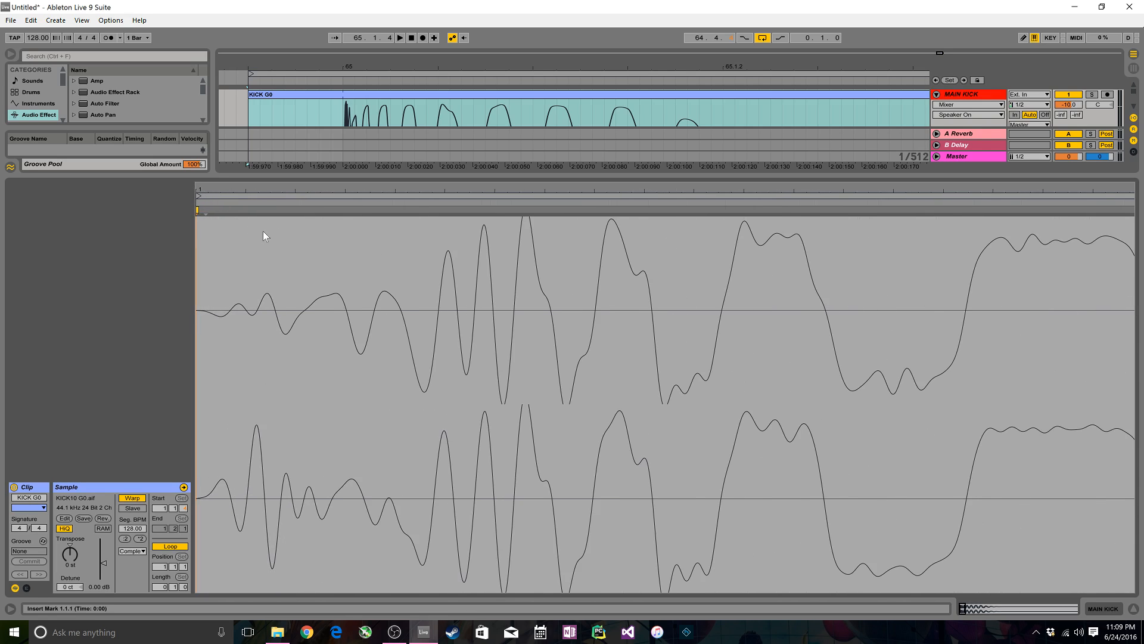
left_click_drag(309, 192, 309, 116)
left_click_drag(204, 190, 206, 186)
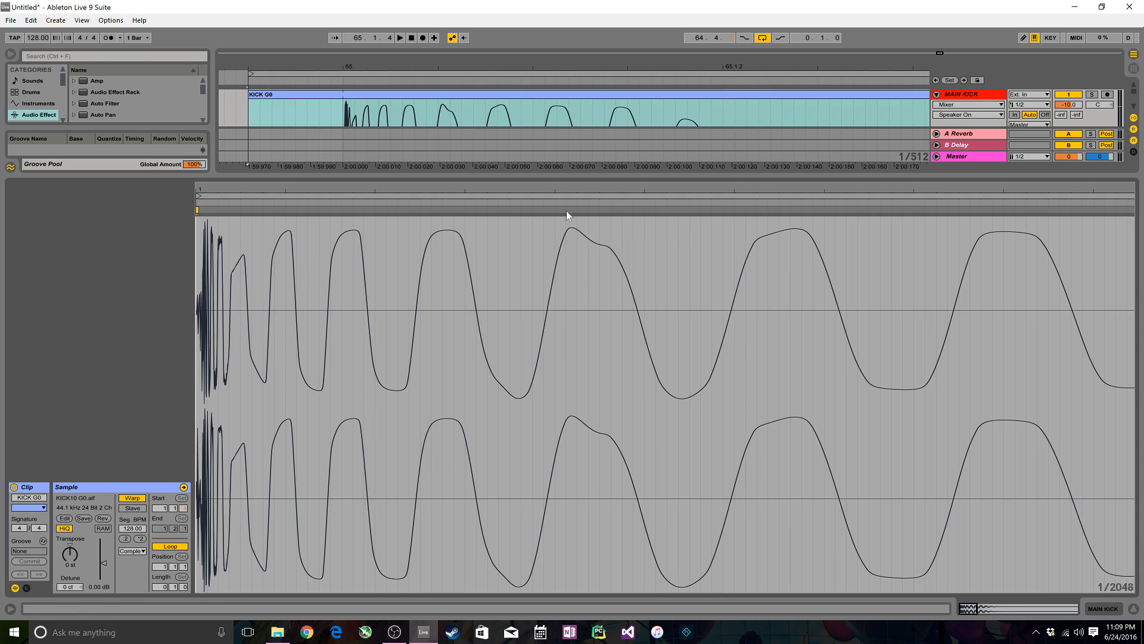
left_click_drag(479, 193, 479, 163)
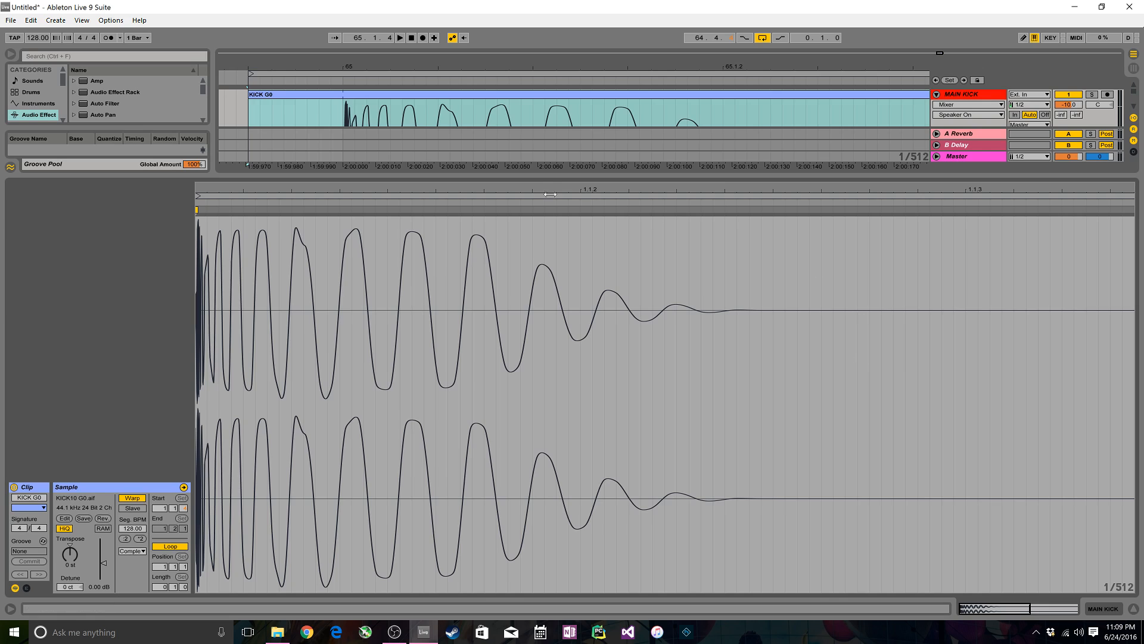
left_click_drag(641, 174, 665, 479)
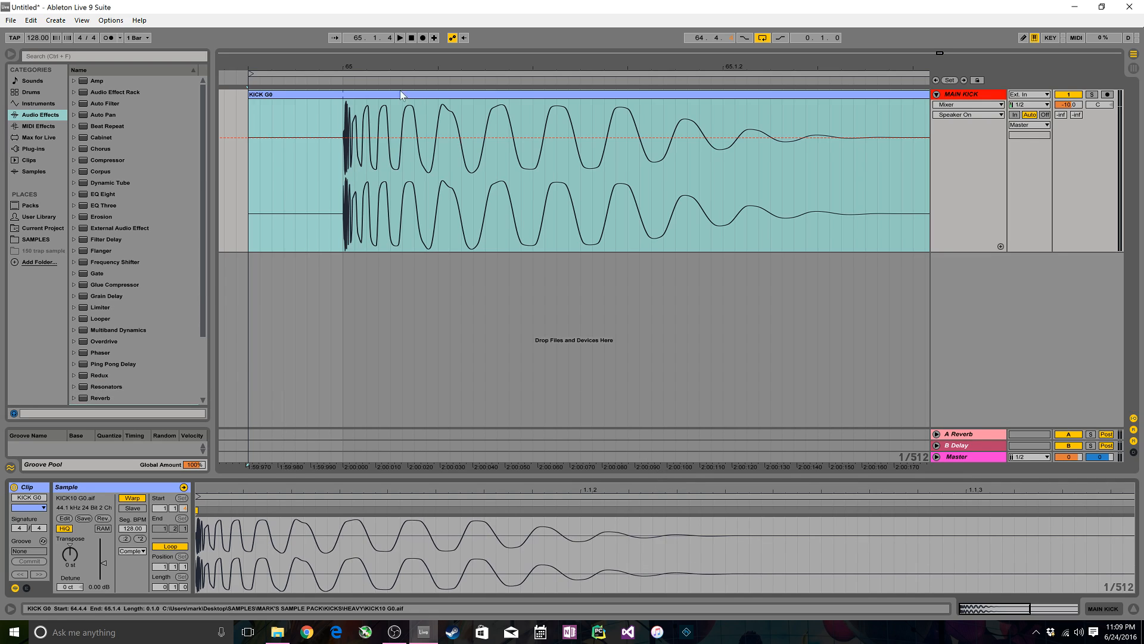
left_click_drag(411, 66, 402, 33)
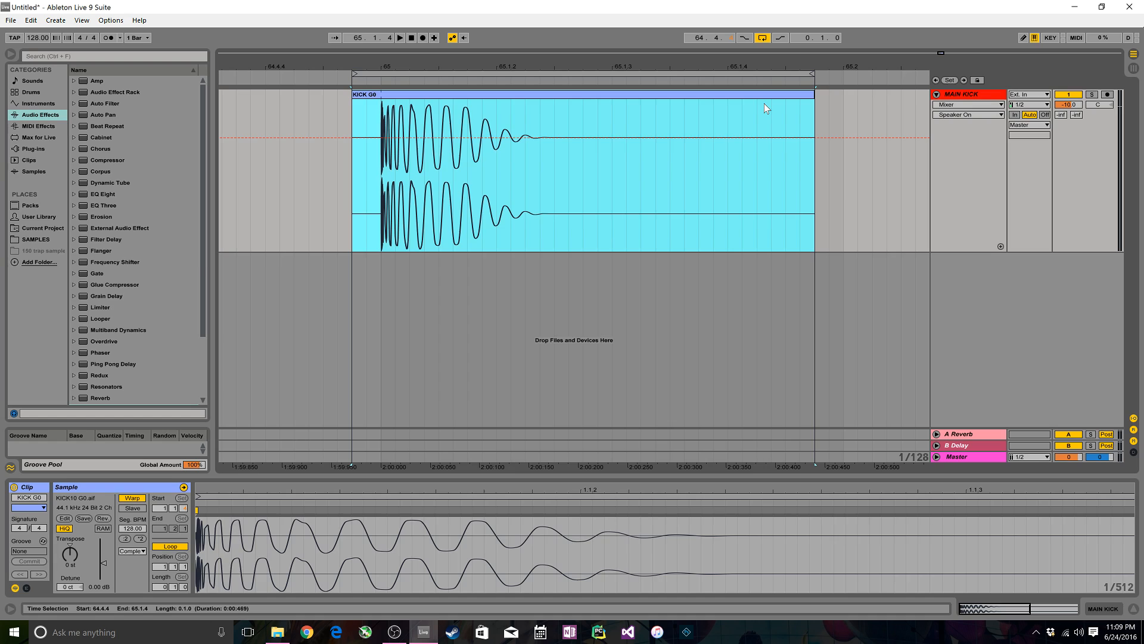
Step: Reduce the MAIN KICK track's height and insert a taller MIDI track below it
left_click(981, 177)
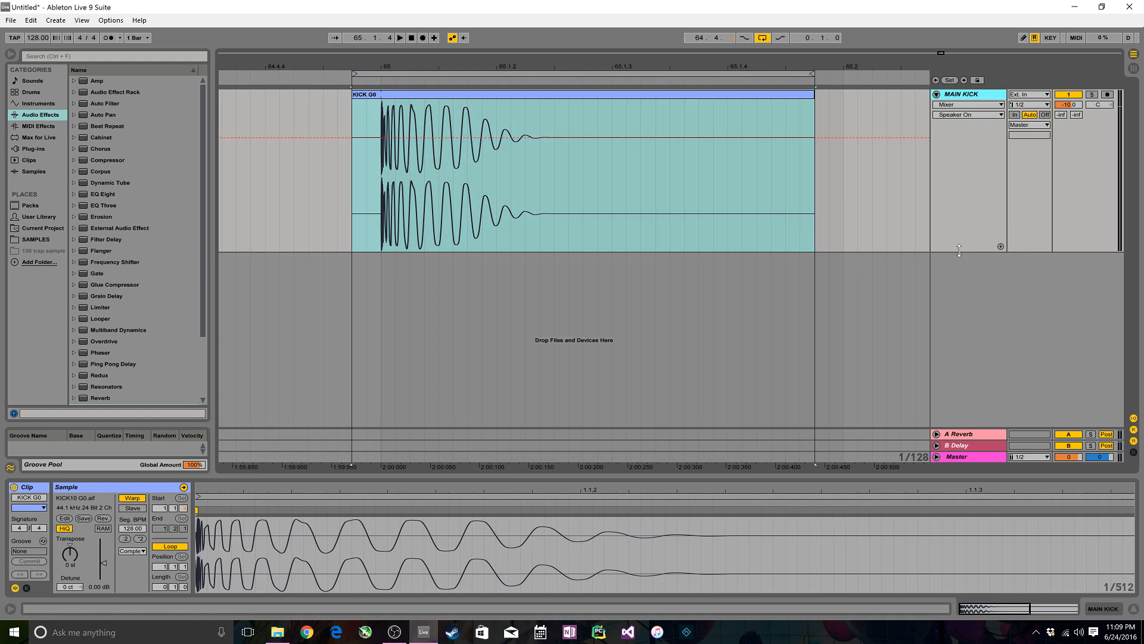
left_click_drag(952, 251, 739, 171)
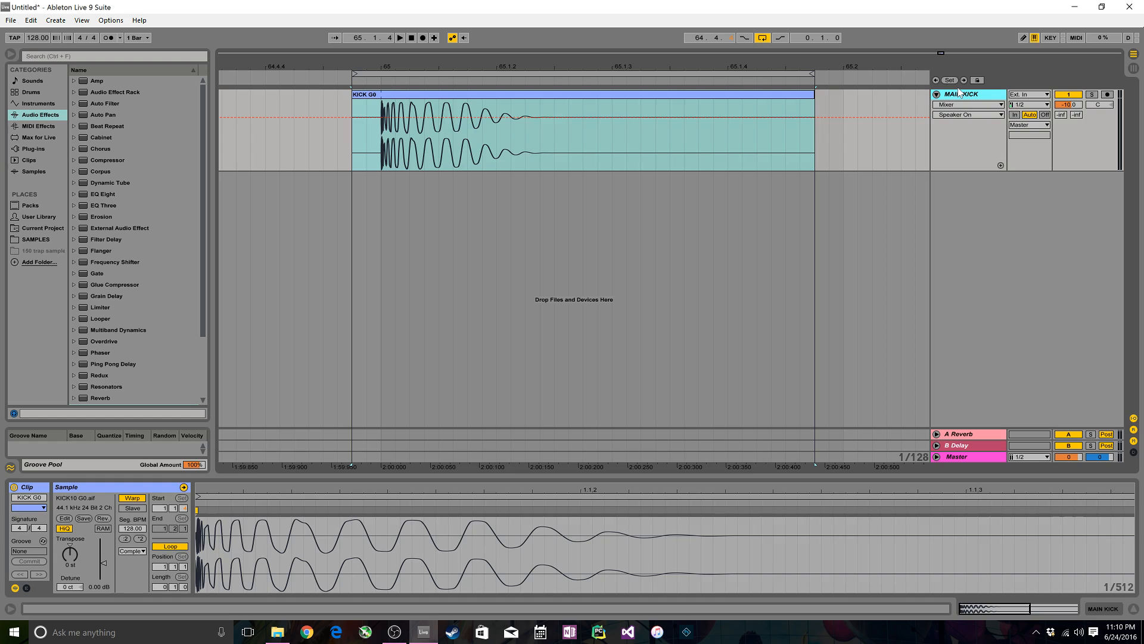
key("ctrl+shift+t")
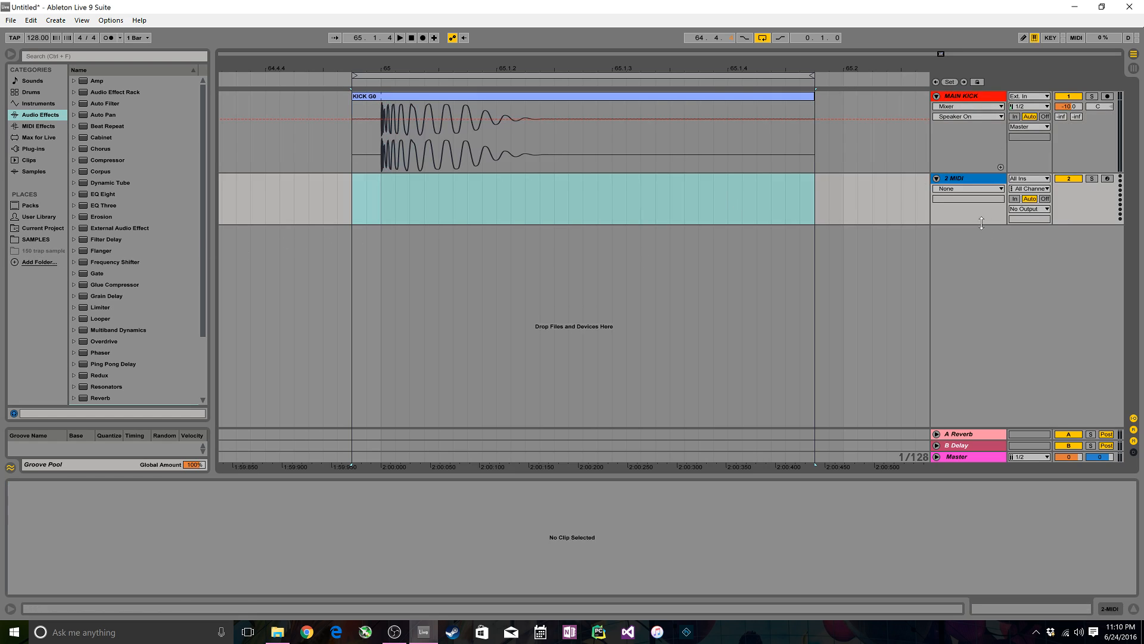
left_click_drag(981, 223, 984, 274)
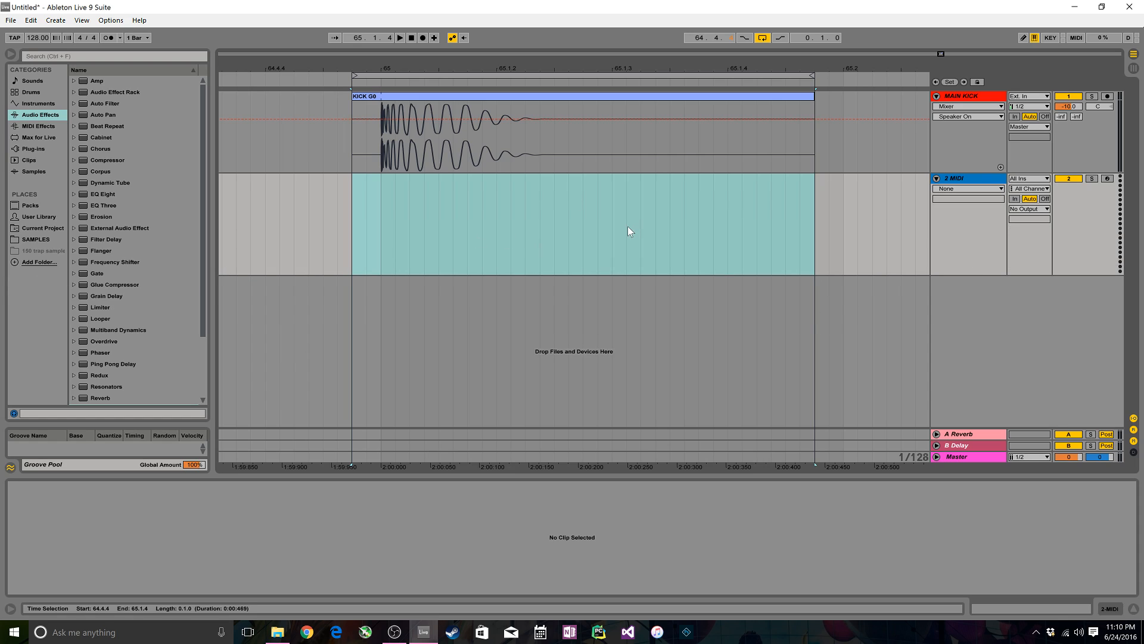
left_click(368, 227)
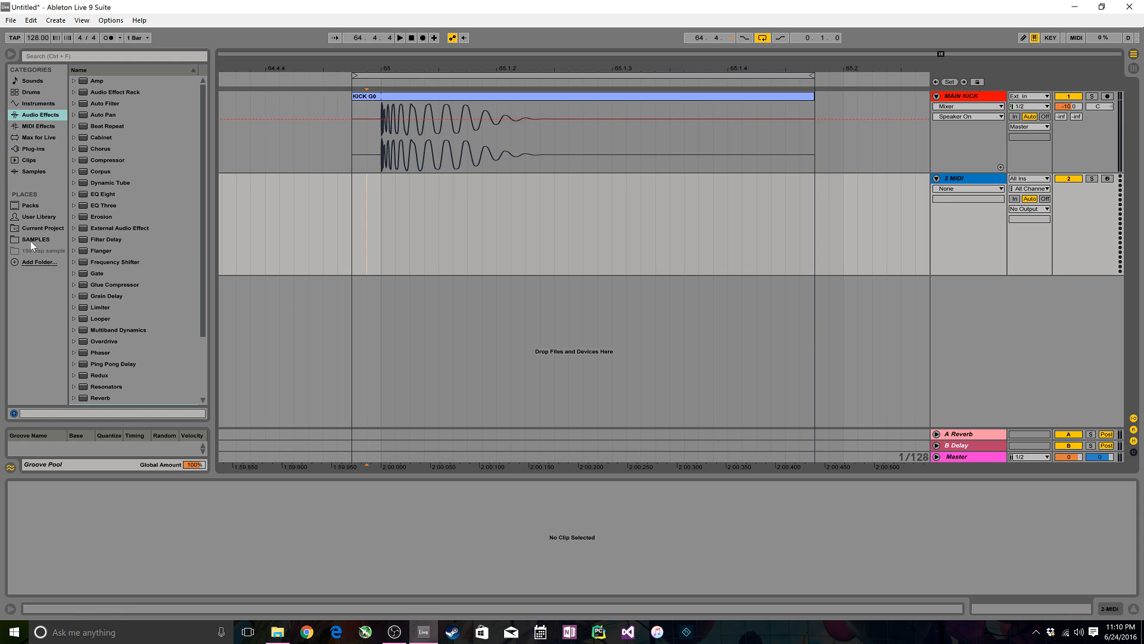
Step: Load the Operator instrument onto the new MIDI track
left_click(38, 125)
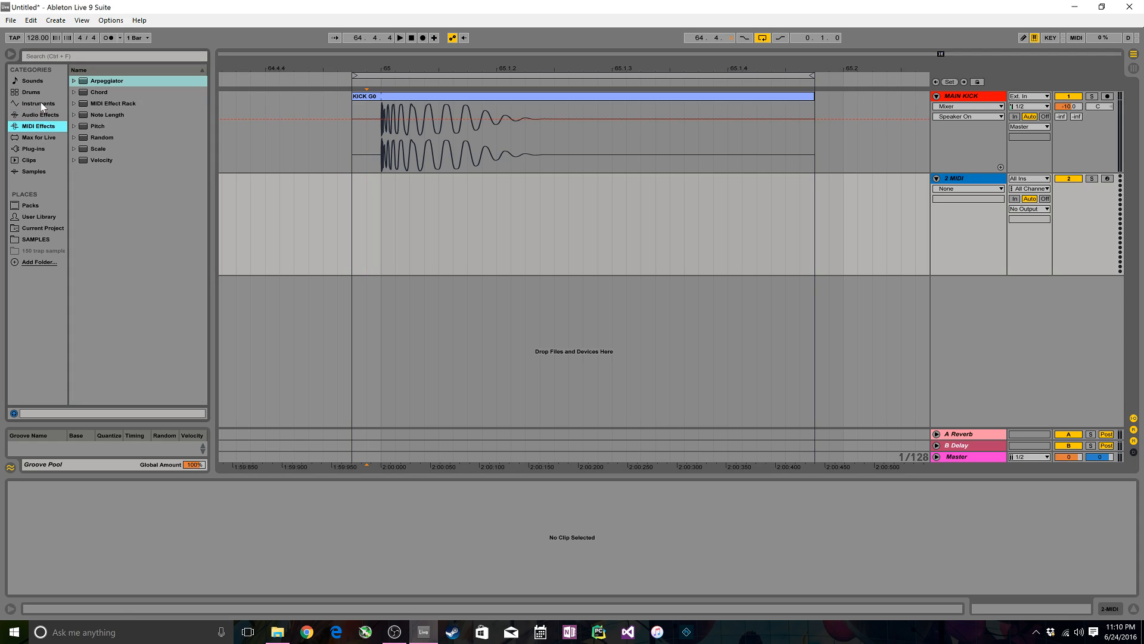
key("Up")
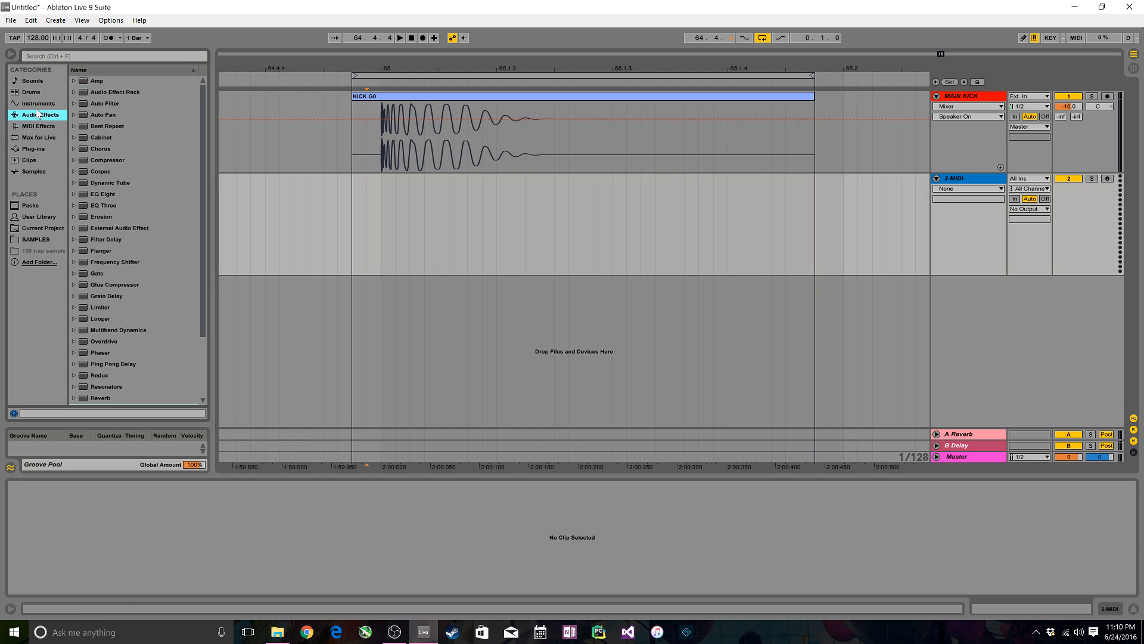
key("Up")
double_click(92, 161)
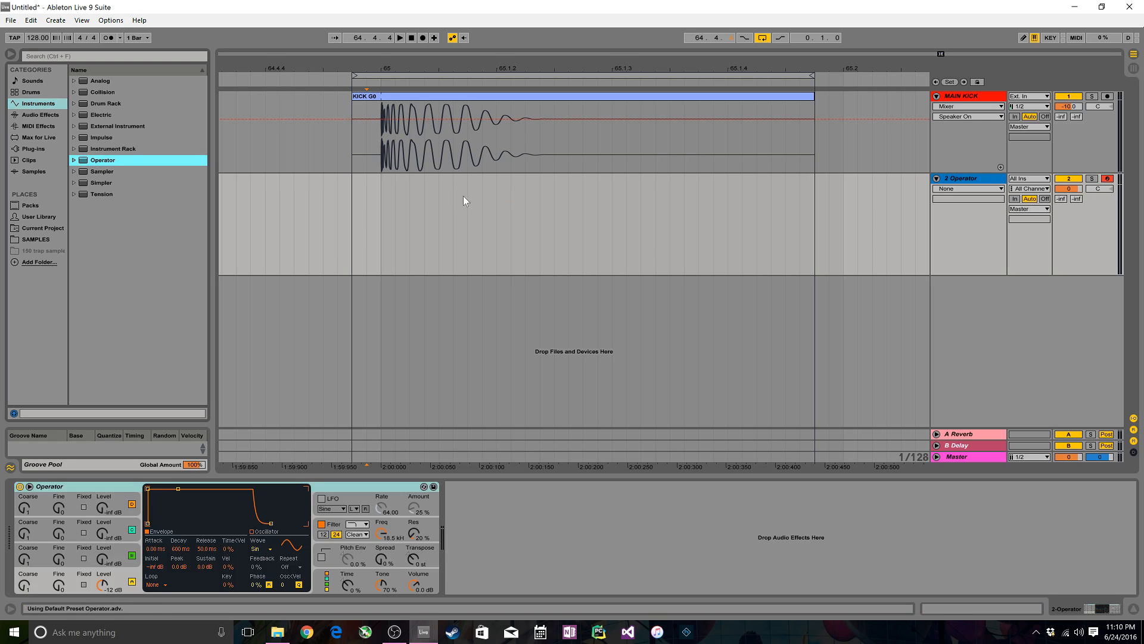
Step: Set the level of Operator's oscillator A to 0.0 dB and turn off the filter
left_click_drag(99, 586, 104, 542)
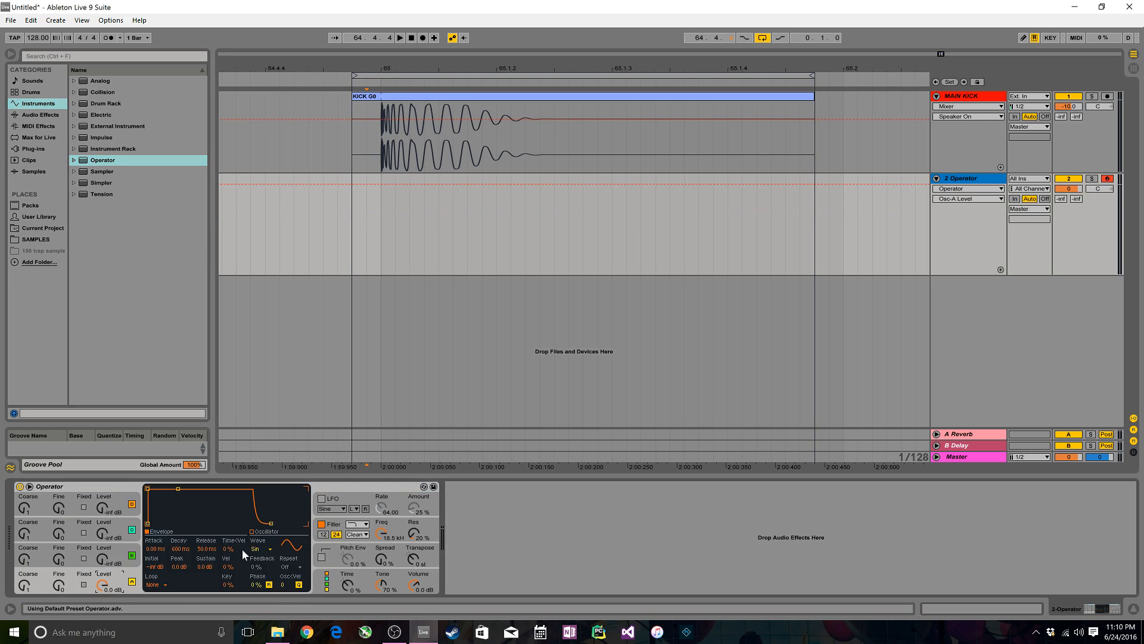
left_click(322, 525)
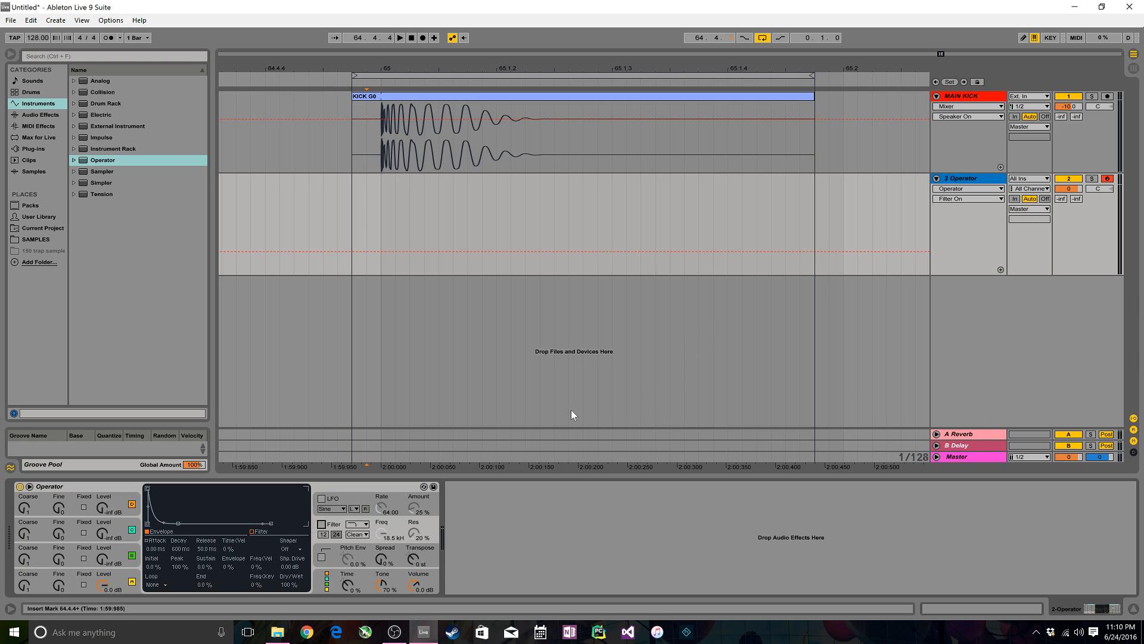
Step: Delete the MAIN KICK track so that only the Operator track is left
left_click(395, 205)
left_click_drag(446, 68, 446, 17)
left_click(968, 98)
key("Delete")
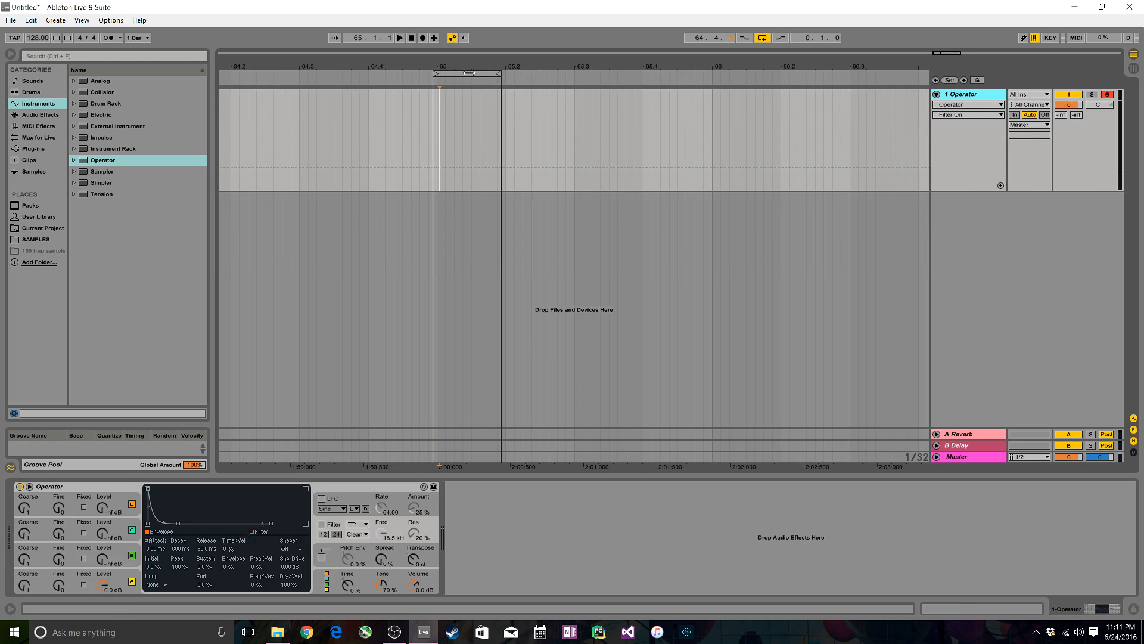
Step: Move the loop to start at 65.1.1 and create a one-bar MIDI clip from 65.1.1 to 66.1.1 on the Operator track
left_click_drag(494, 72, 498, 72)
left_click(435, 103)
left_click_drag(436, 104, 709, 108)
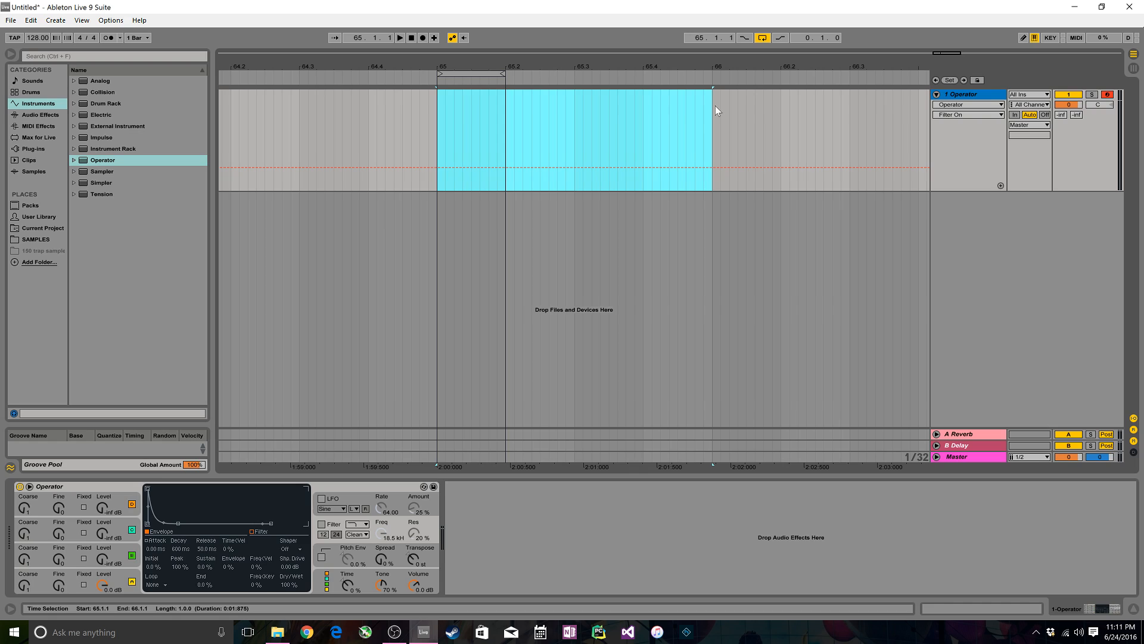
key("ctrl+shift+m")
double_click(689, 92)
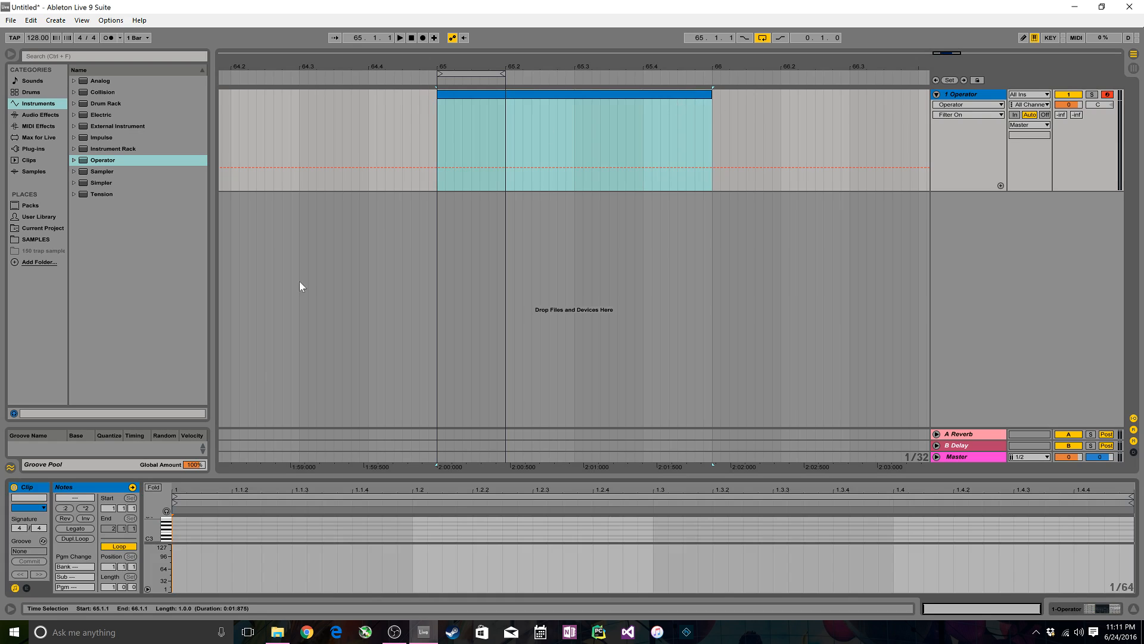
Step: Add a low note at the start of the MIDI clip and lengthen it to fill the whole bar
left_click_drag(294, 474, 378, 261)
left_click_drag(152, 470, 170, 438)
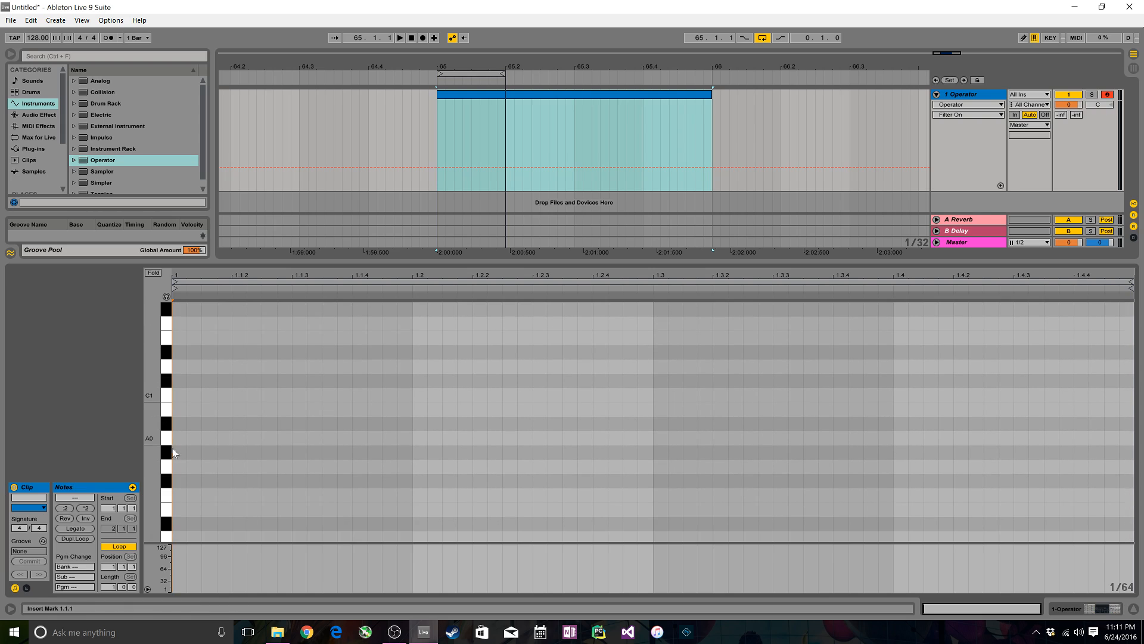
scroll(170, 474, "down", 1)
double_click(179, 456)
left_click_drag(184, 453, 1102, 463)
Step: Play the looped Operator clip to hear the sustained note, and stop playback
left_click(965, 95)
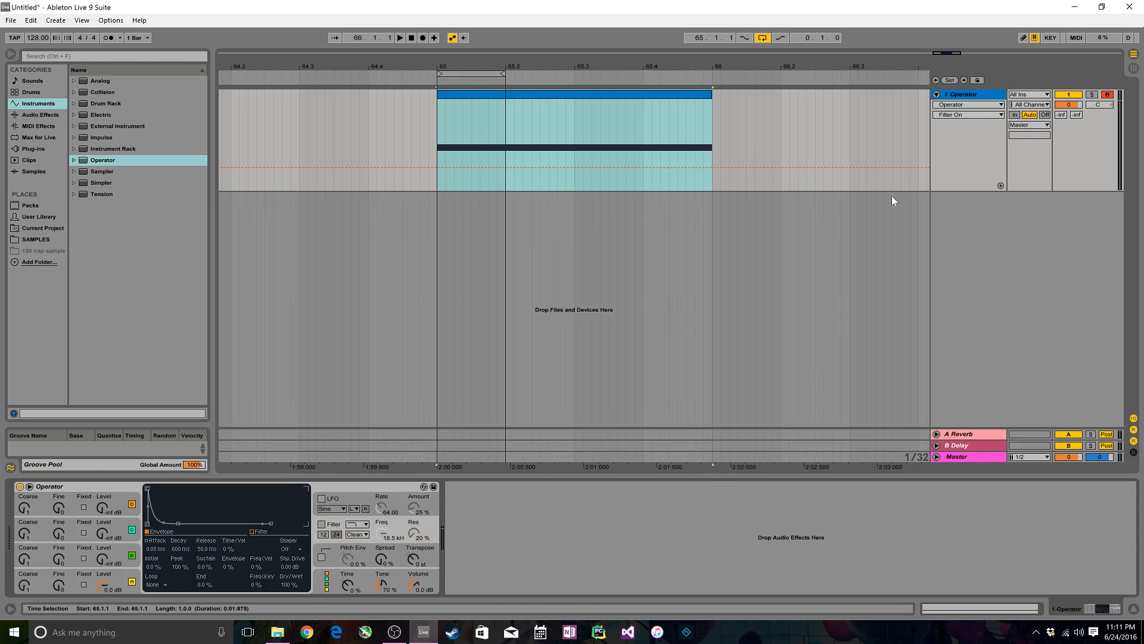
left_click(981, 156)
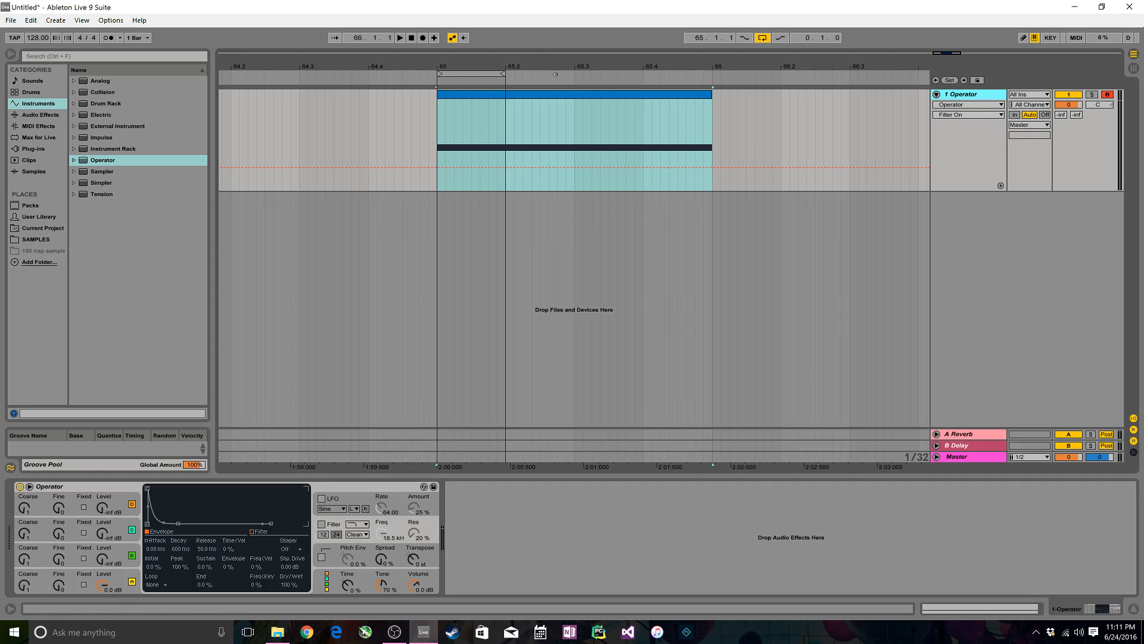
key("space")
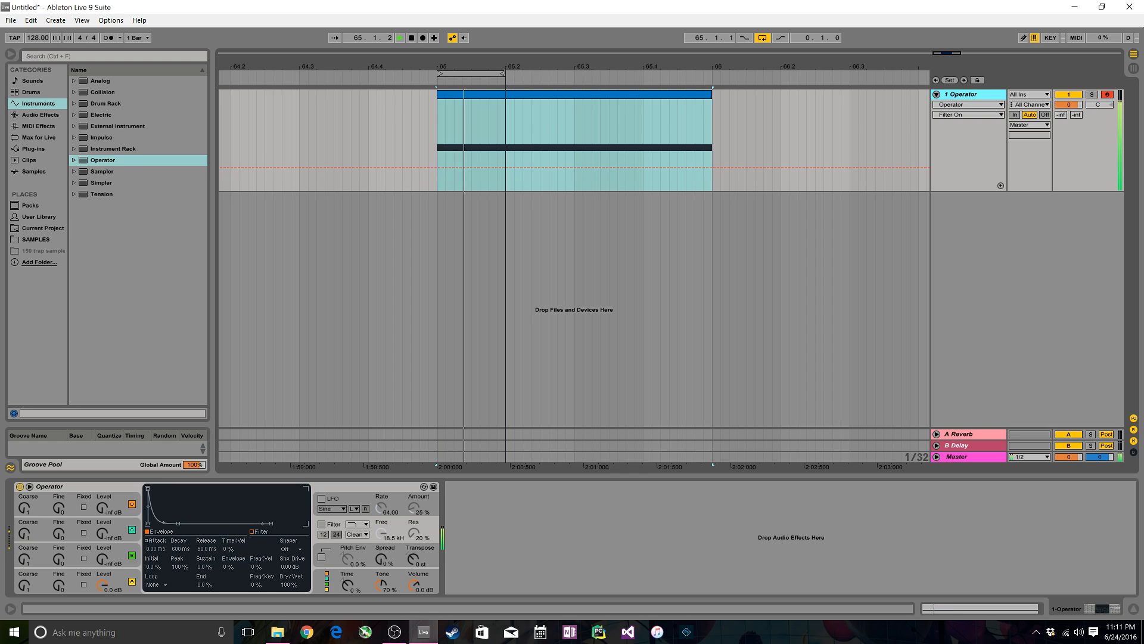
key("space")
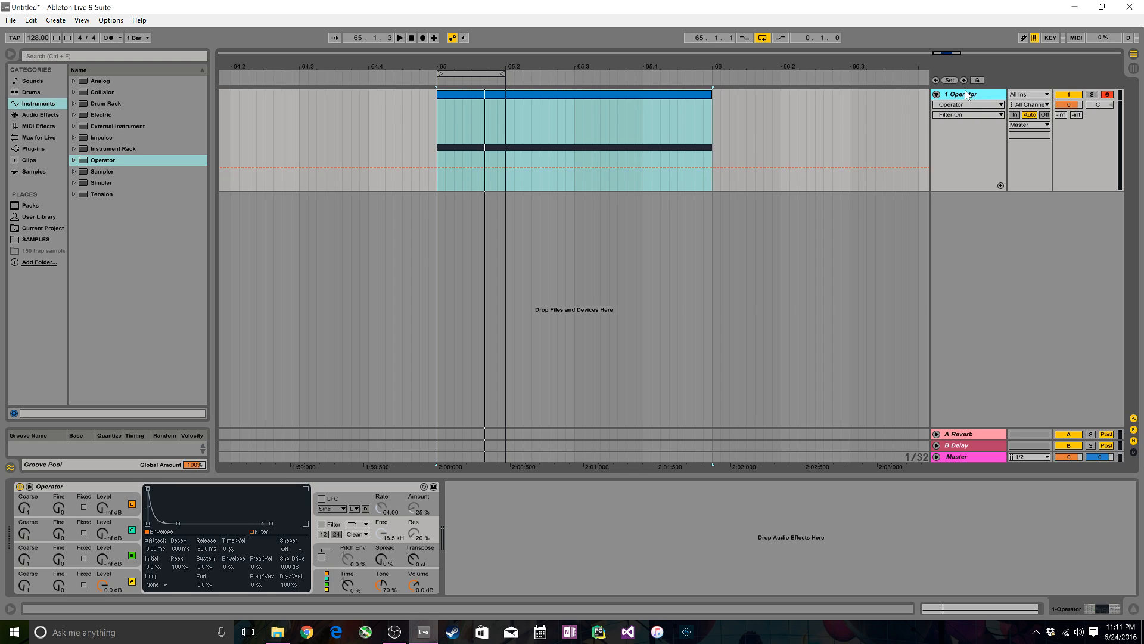
Step: Duplicate the Operator track as a backup, remove Operator from the copy and deactivate the copied track
key("ctrl+d")
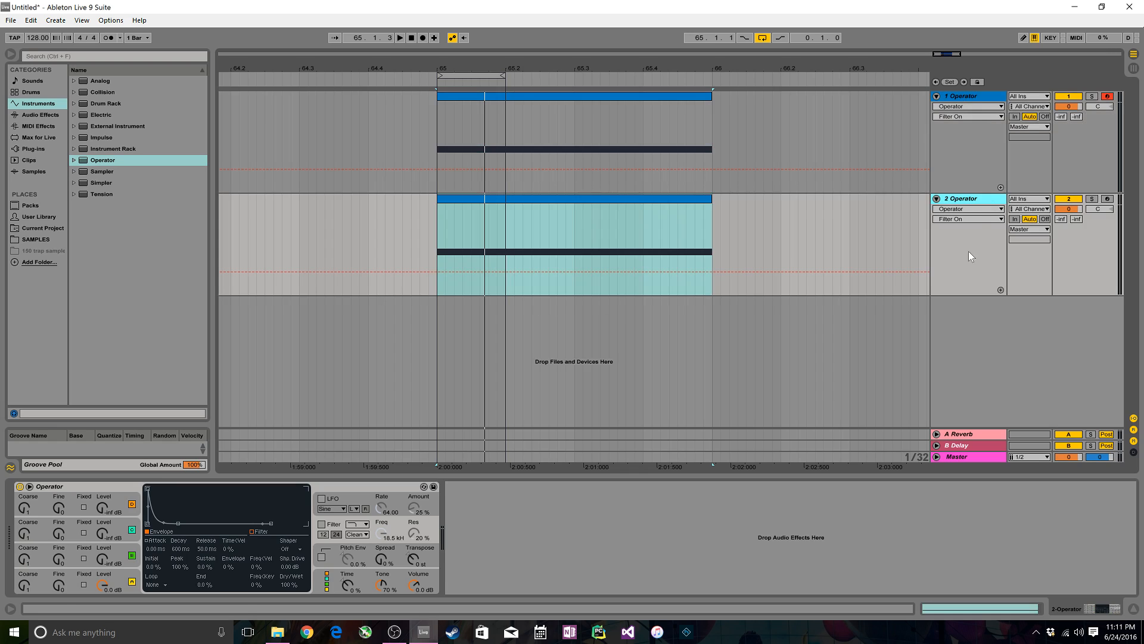
left_click(353, 486)
key("Delete")
left_click(1069, 198)
Step: Freeze the original Operator track and flatten it to audio
left_click(973, 100)
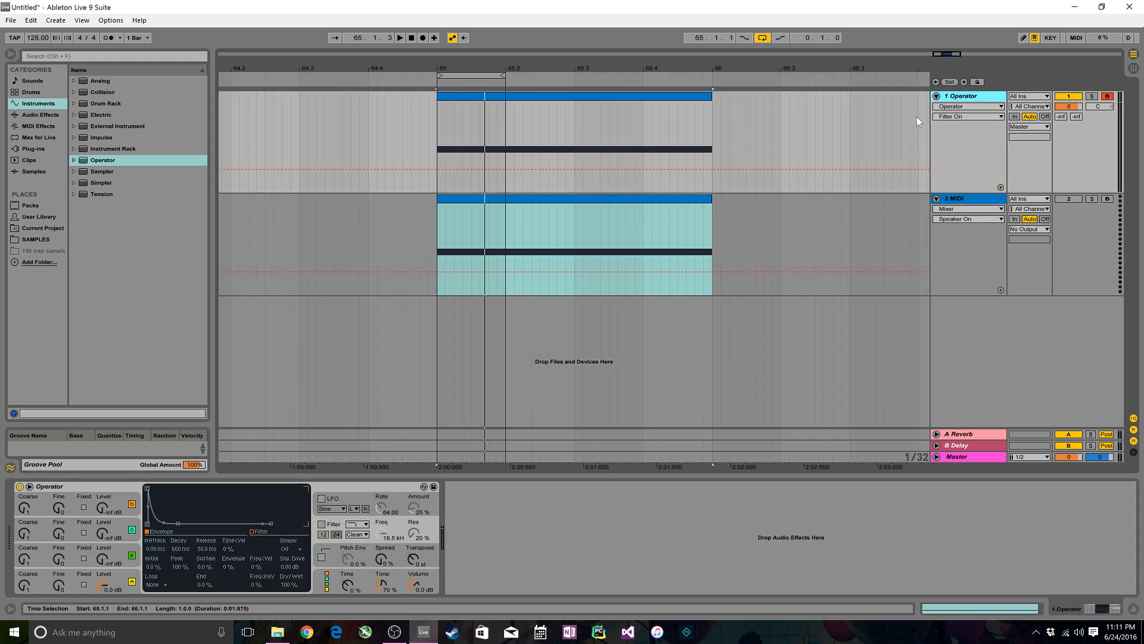
right_click(967, 96)
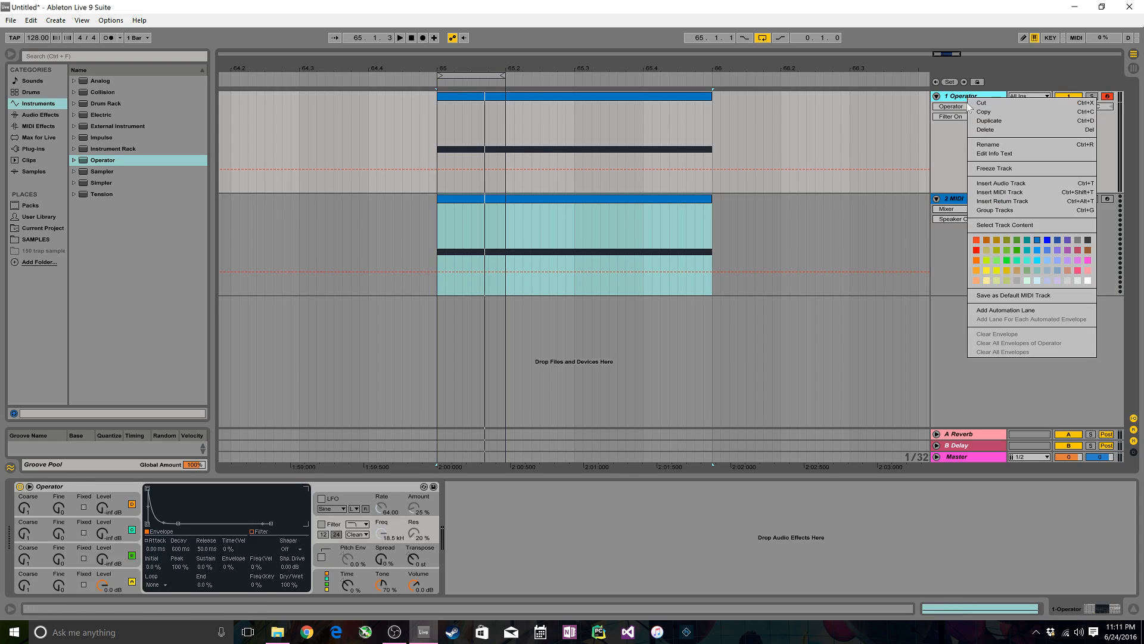
left_click(992, 169)
right_click(973, 97)
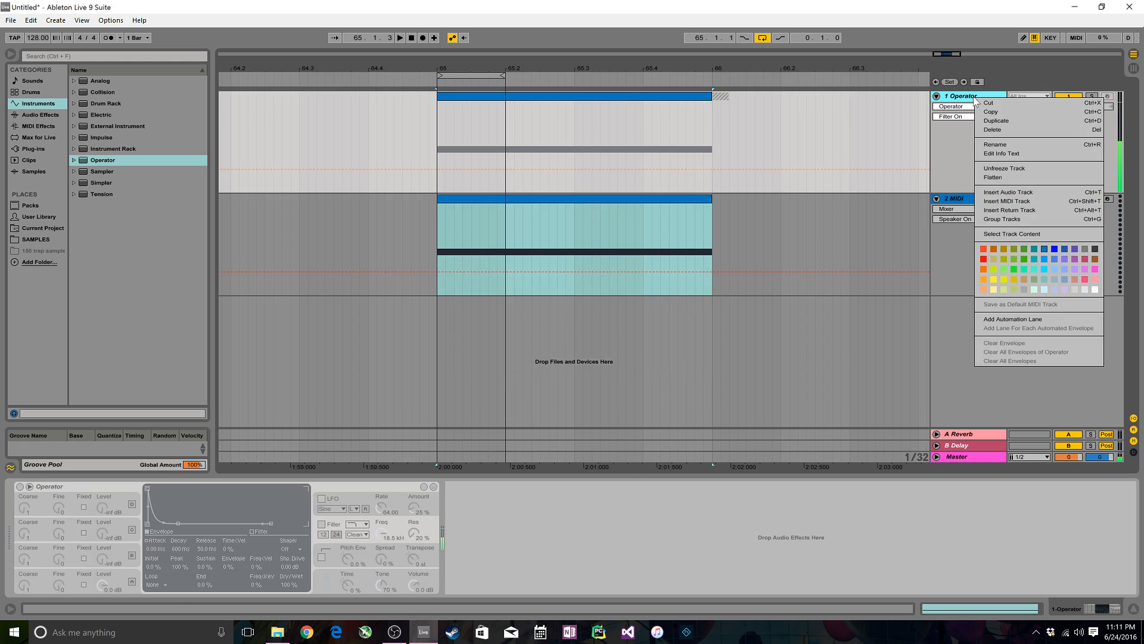
left_click(1000, 177)
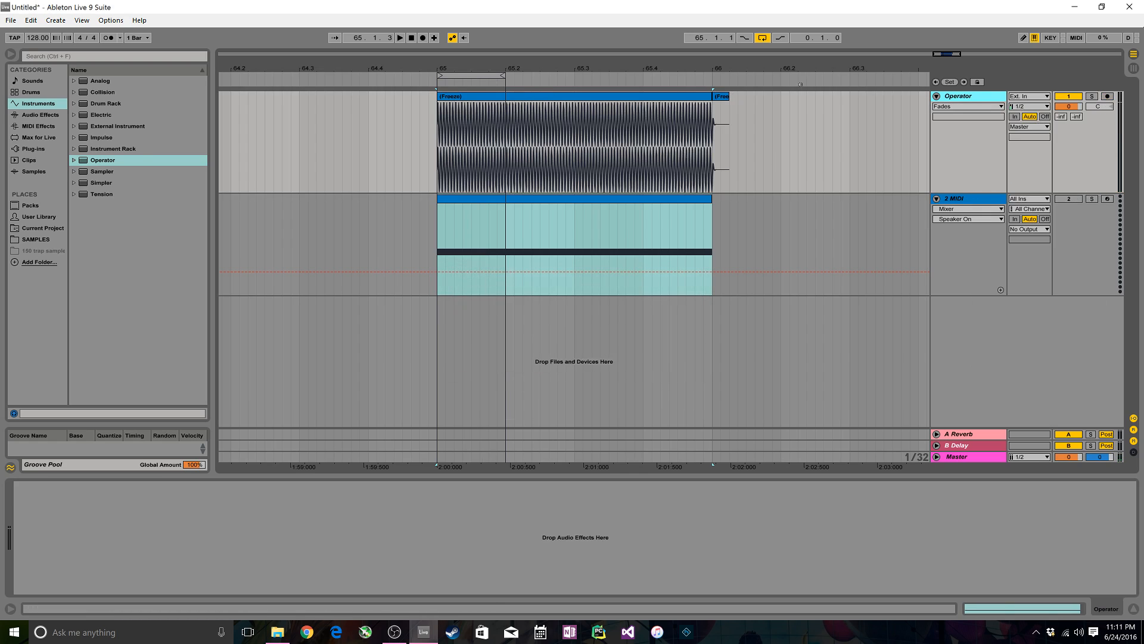
Step: Delete the short leftover frozen clip starting at bar 66 on the Operator track
left_click(719, 103)
left_click_drag(443, 70, 615, 1)
Step: Load the flattened Operator audio clip onto the 2 MIDI track as a sample instrument and convert it to Sampler
left_click(981, 198)
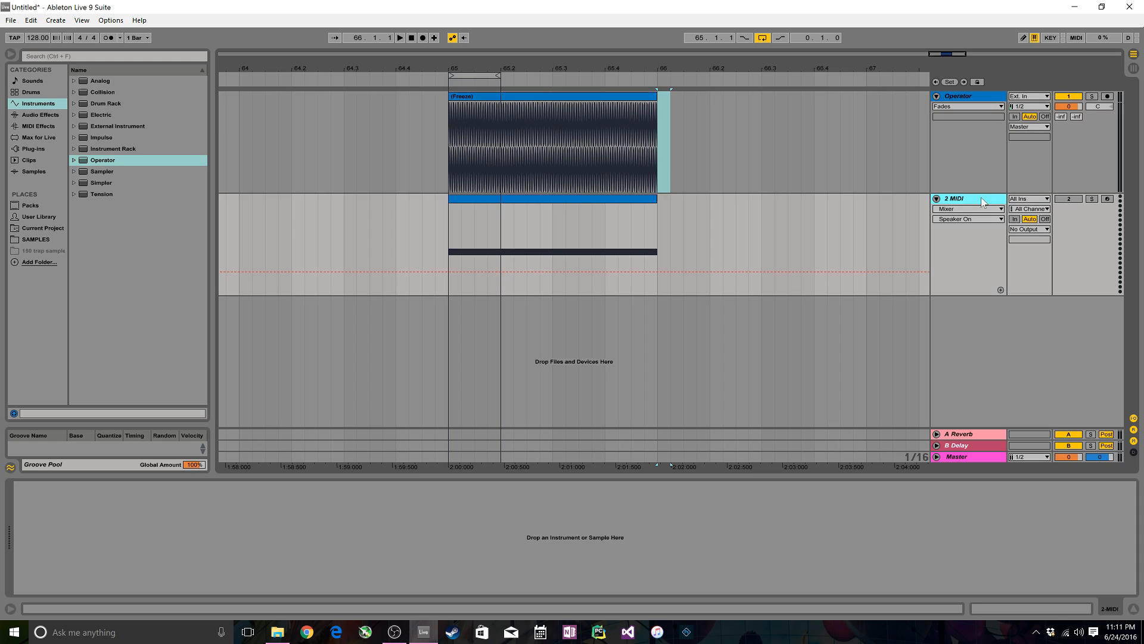
left_click(541, 97)
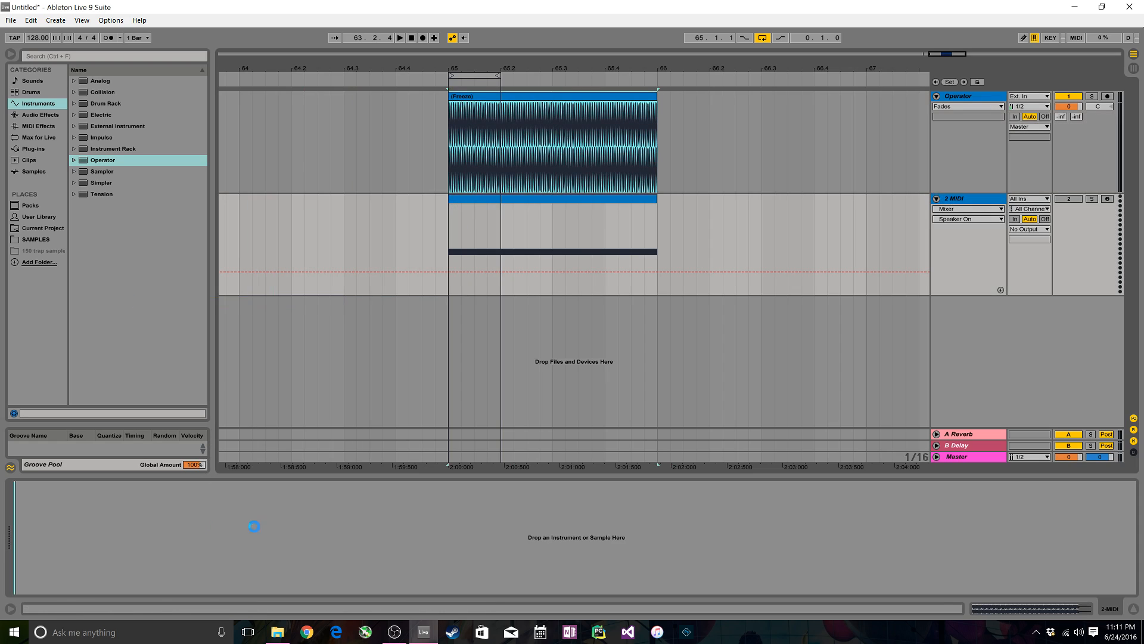
right_click(231, 489)
left_click(236, 484)
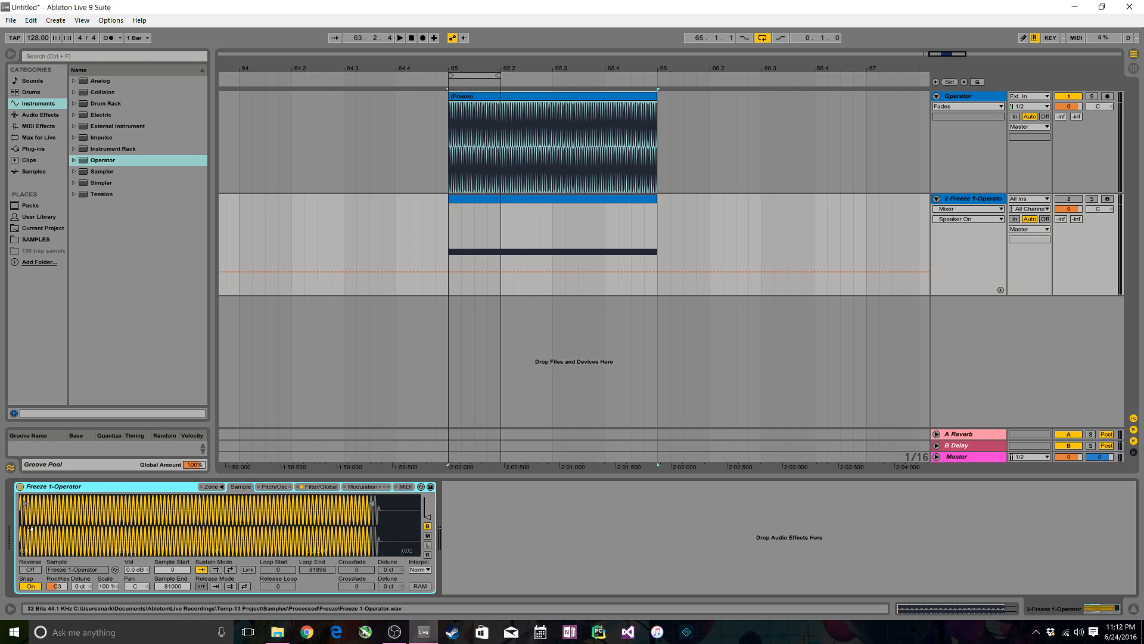
Step: Move the sampler's Sample Start to 213 and place the insert marker at the start of bar 65
mouse_move(39, 509)
left_mouse_down()
mouse_move(37, 534)
mouse_move(26, 504)
mouse_move(37, 504)
left_mouse_up()
left_click(30, 586)
left_click(463, 228)
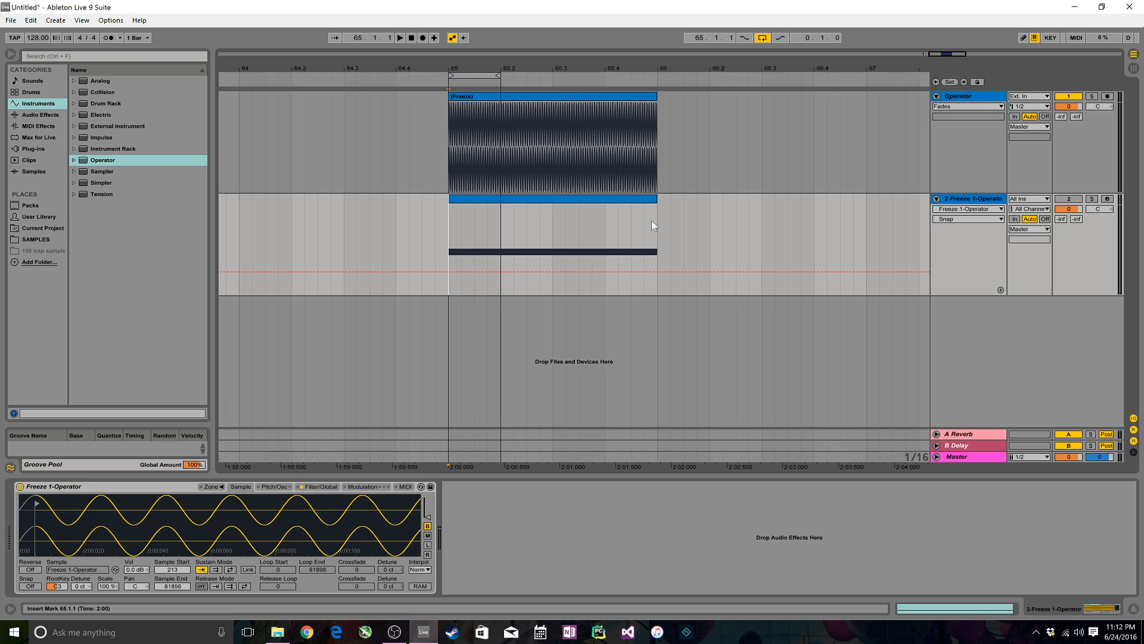
Step: Activate the sampler track, deactivate the Operator audio track, and play the loop briefly
left_click(1069, 199)
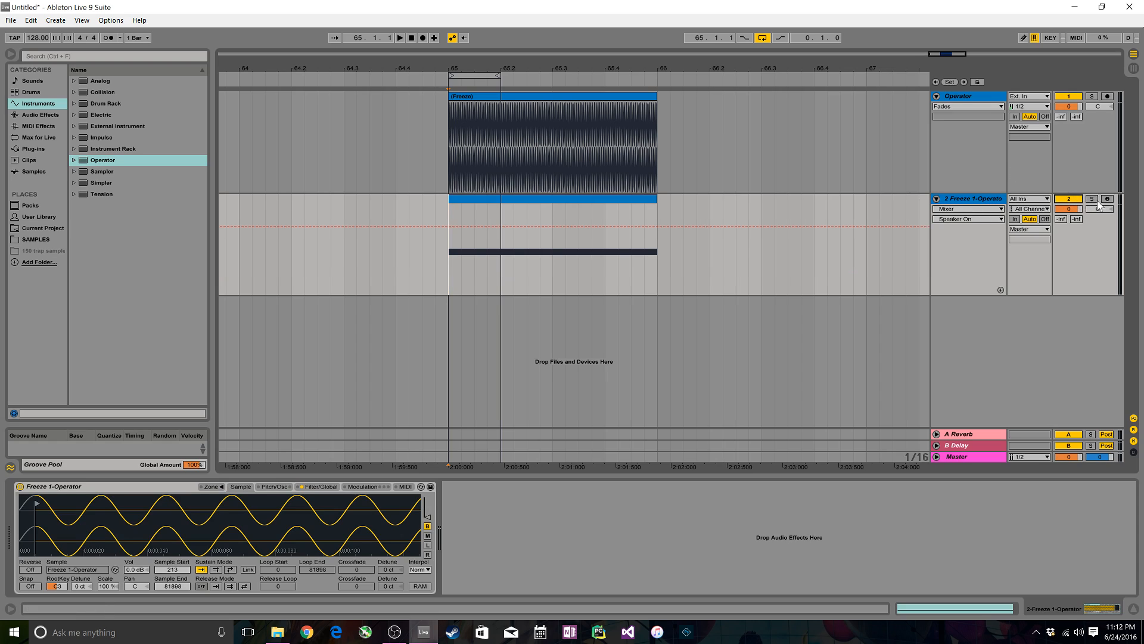
left_click(1069, 97)
key("space")
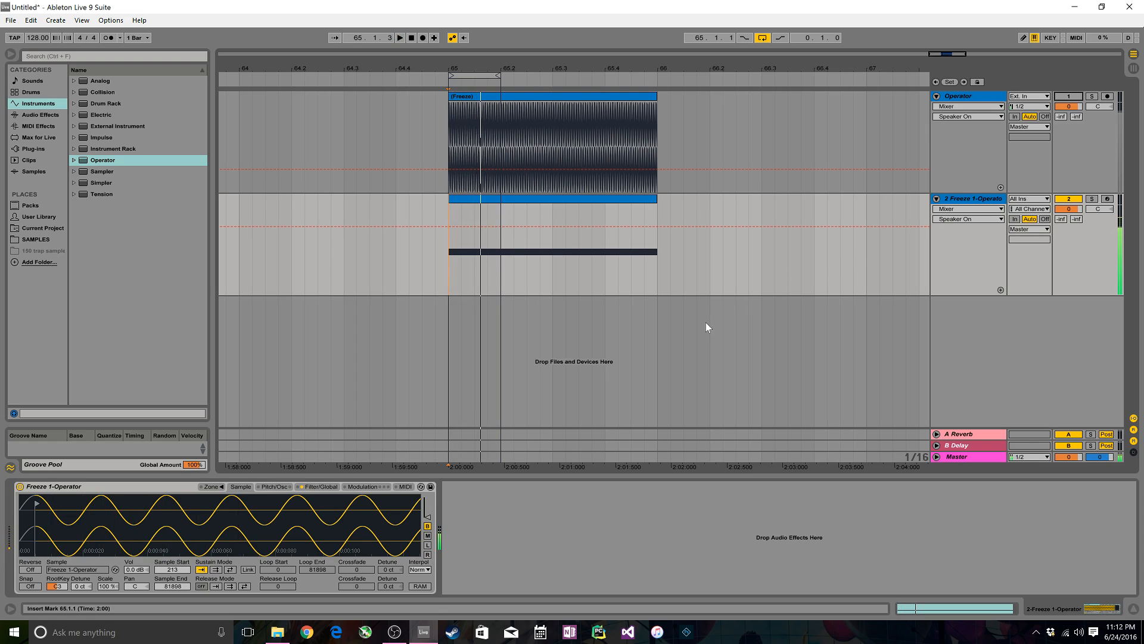
key("space")
Step: Transpose the sampler clip's G0 note up to C3 and audition it
double_click(485, 199)
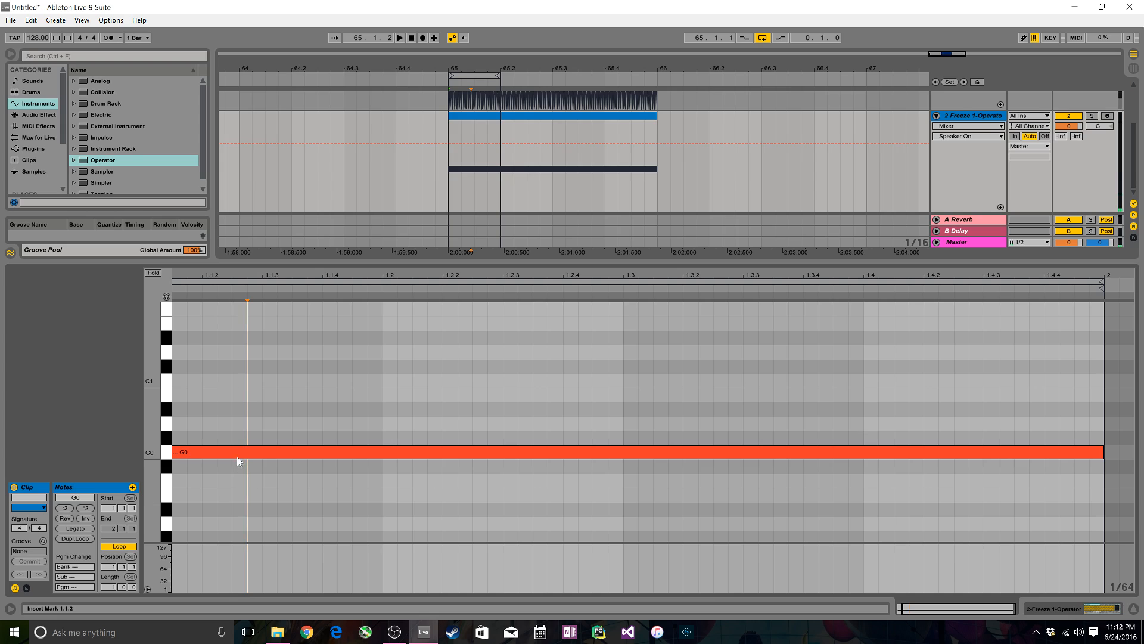
left_click(237, 456)
scroll(368, 462, "up", 2)
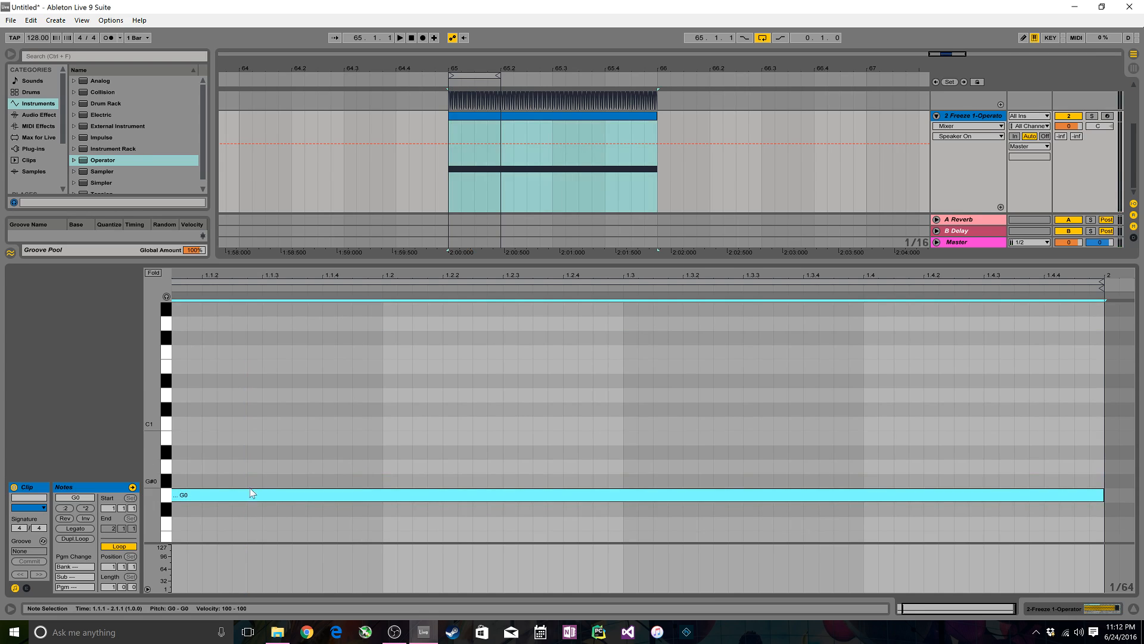
left_click_drag(249, 500, 236, 337)
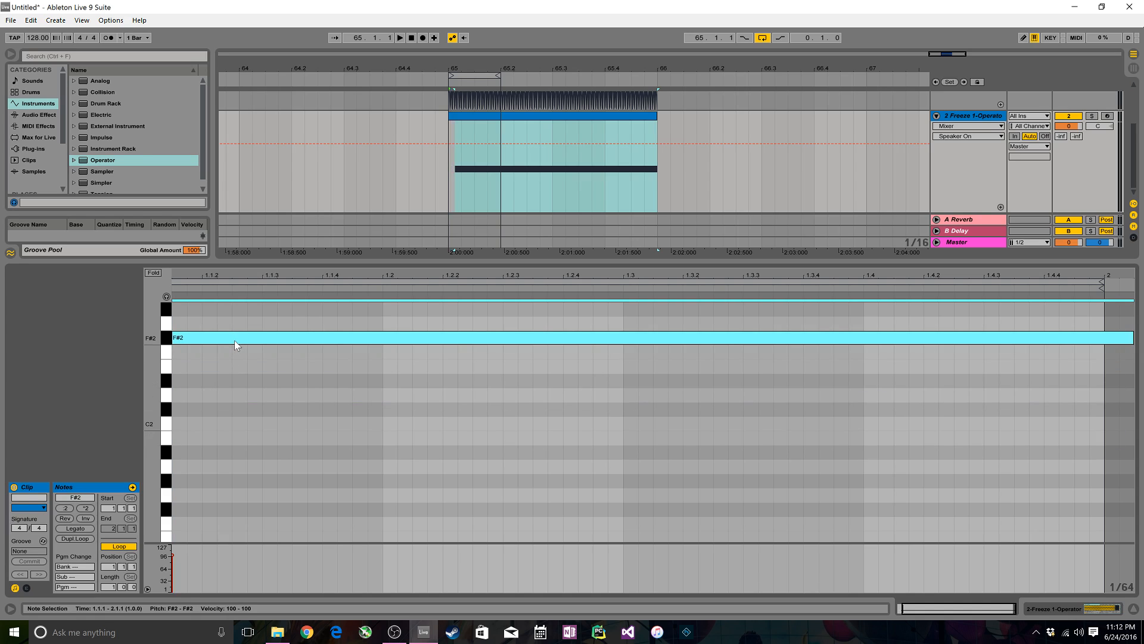
key("ctrl+a")
scroll(187, 391, "up", 2)
left_click(187, 391)
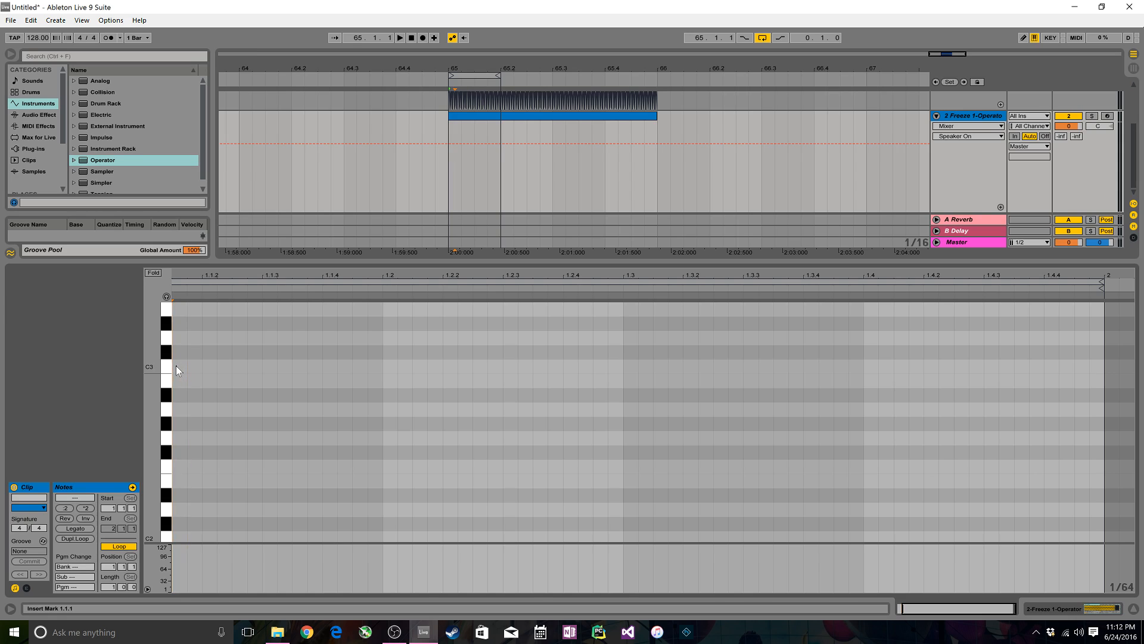
key("ctrl+a")
left_click_drag(181, 451, 180, 366)
key("space")
key("space")
Step: Align the C3 note with the clip start, audition it, and return to the sampler's device view
left_click_drag(250, 275, 274, 271)
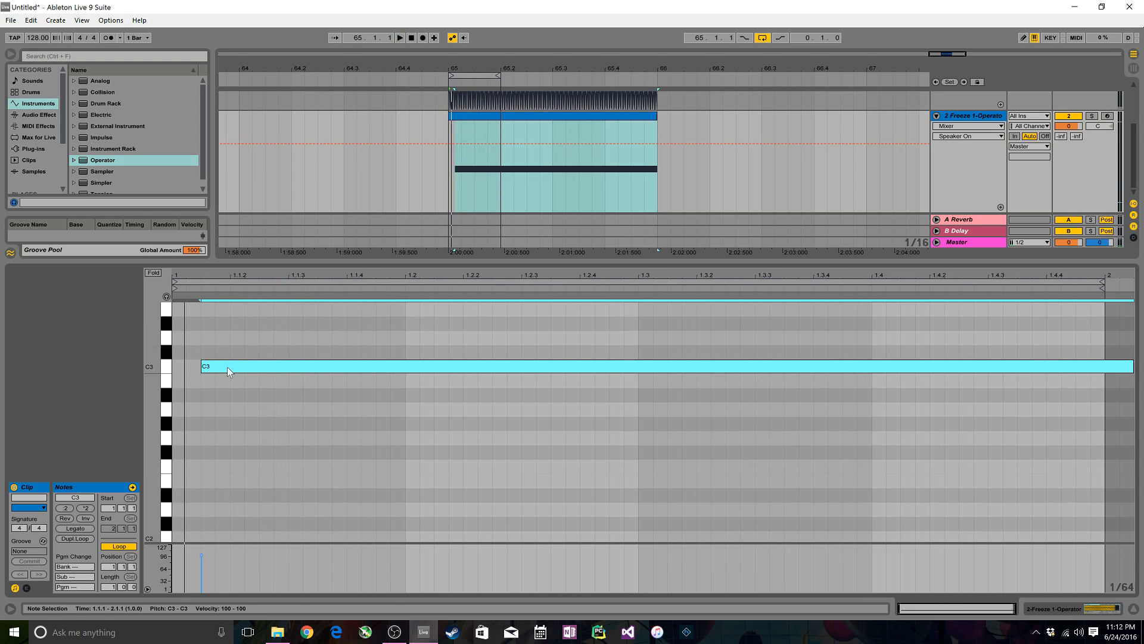
left_click_drag(227, 366, 199, 367)
key("space")
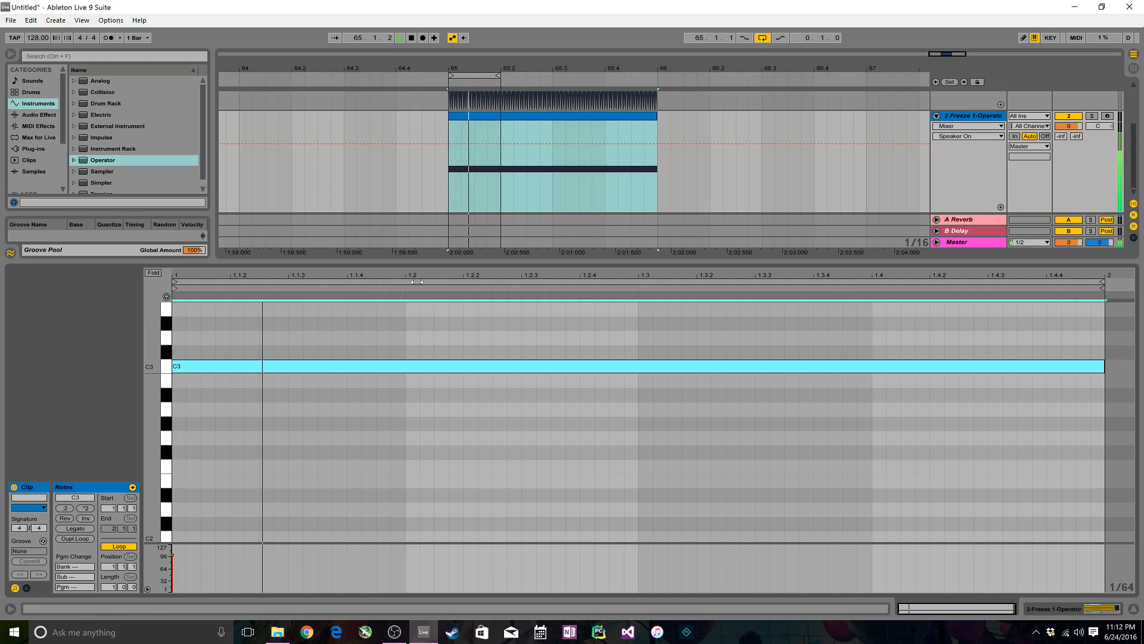
left_click(992, 119)
double_click(992, 119)
key("space")
scroll(275, 507, "down", 3)
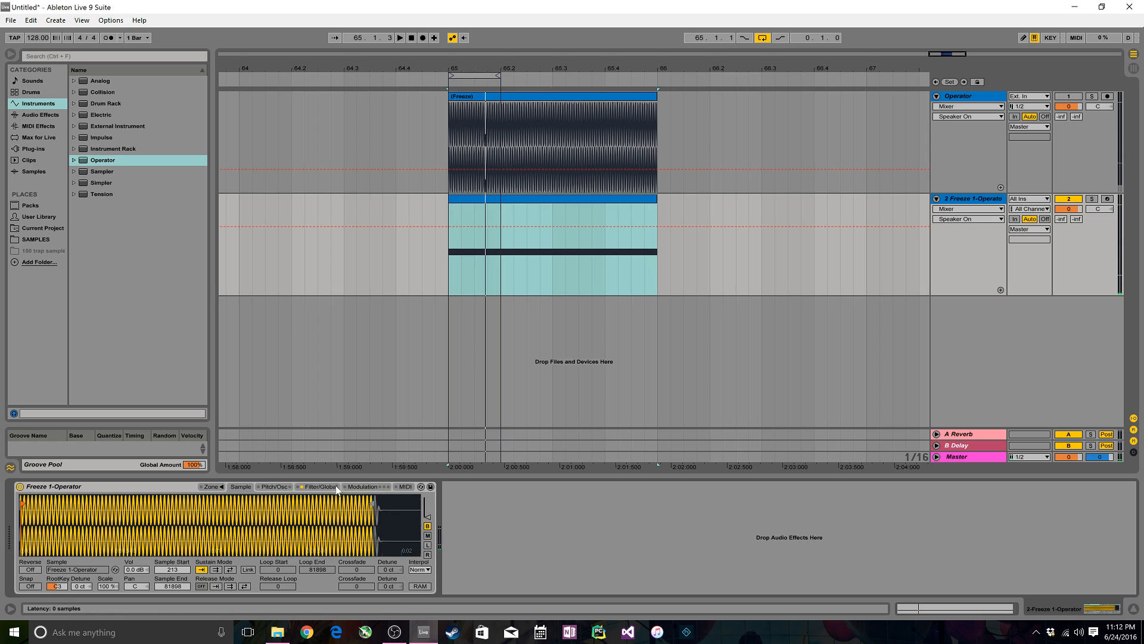
Step: Turn off the sampler's filter and set its volume to 0 dB
left_click(278, 487)
left_click(307, 488)
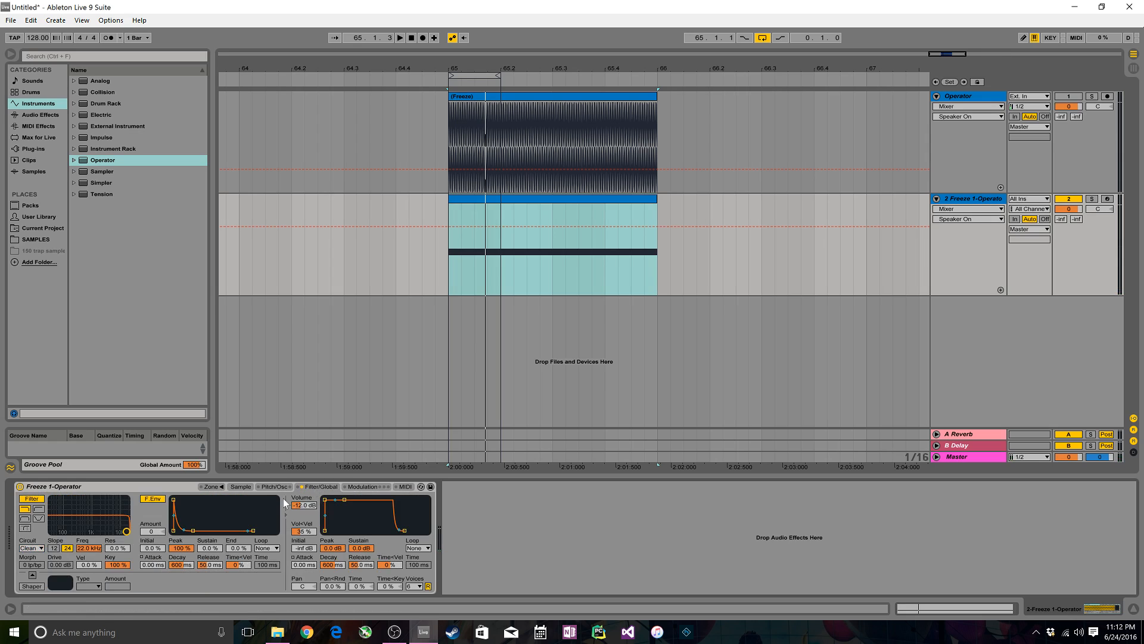
left_click(31, 498)
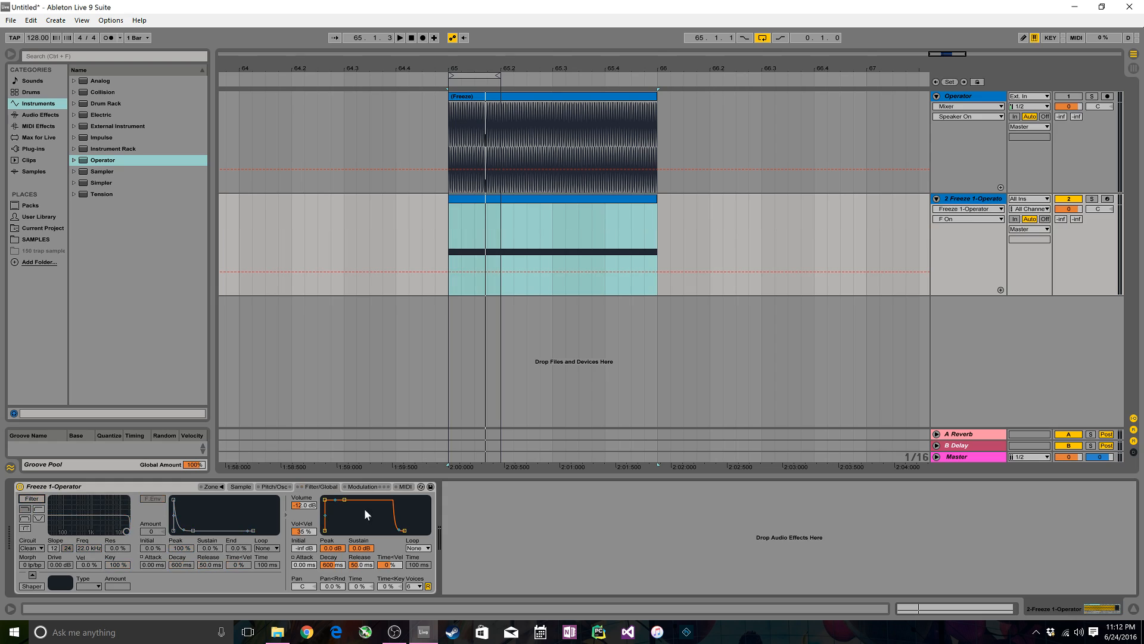
left_click_drag(315, 503, 319, 505)
type("0")
key("Return")
left_click(309, 532)
Step: Enable the sampler's pitch envelope with an amount of +12 st and an initial level of 100 %
left_click(271, 486)
left_click(30, 586)
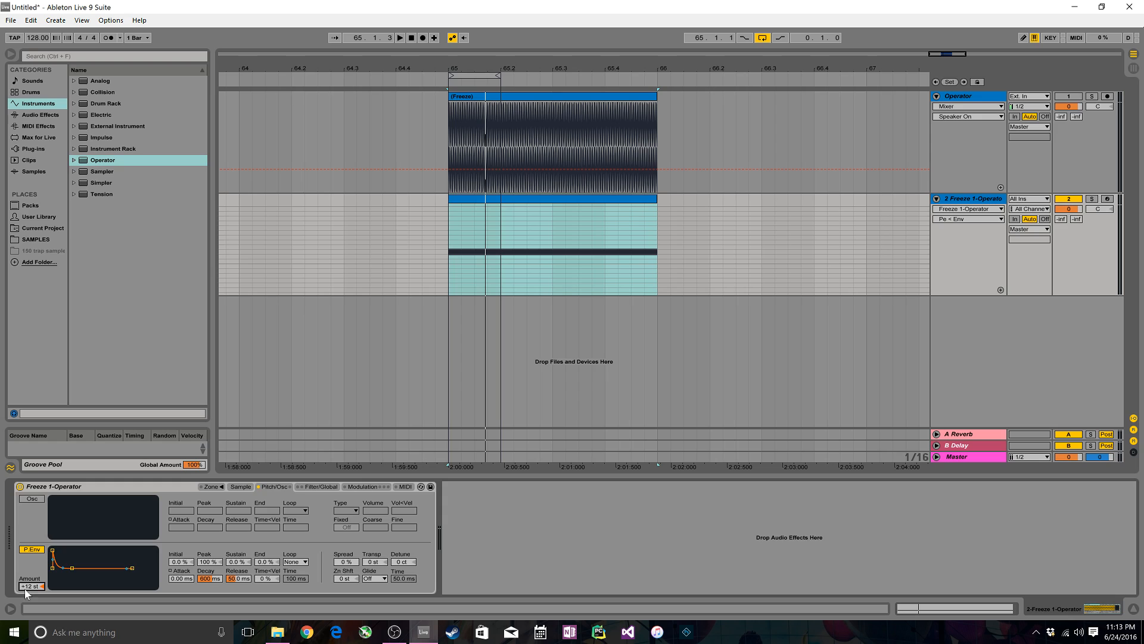
left_click_drag(52, 571, 47, 553)
Step: Shorten the pitch envelope's decay to about 148 ms while auditioning the kick
left_click_drag(209, 581, 209, 593)
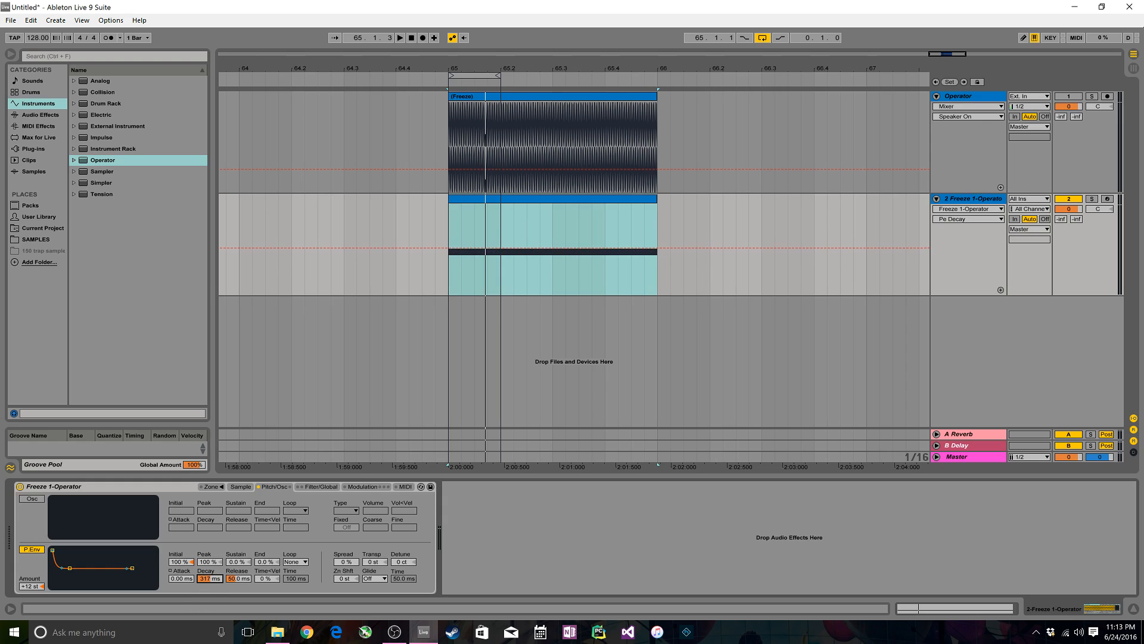
left_click_drag(210, 578, 210, 590)
key("space")
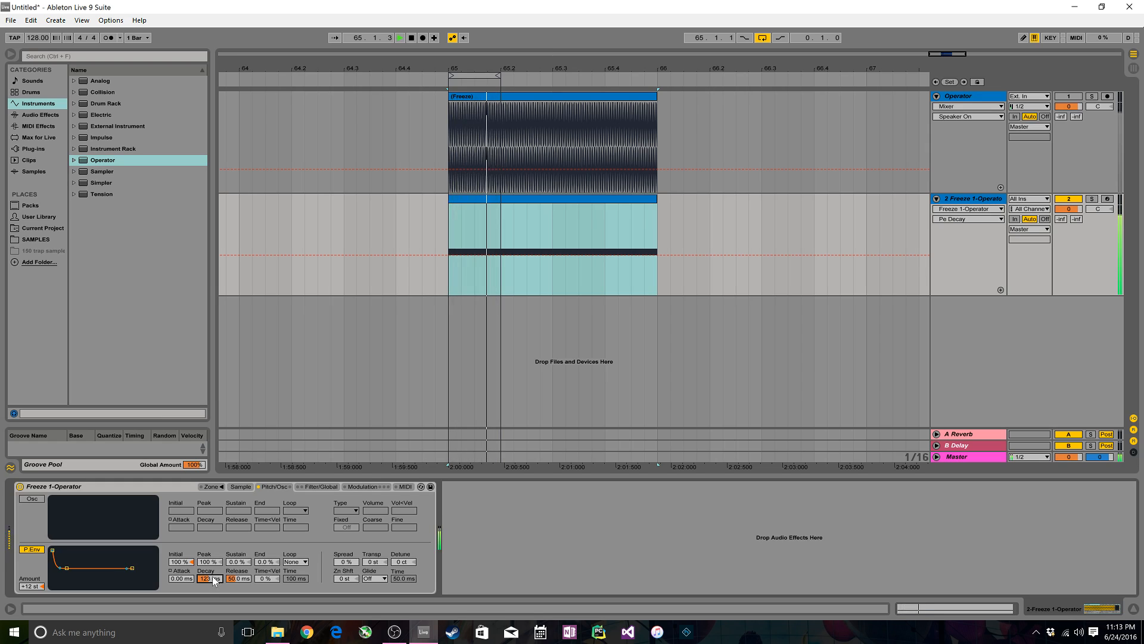
left_click_drag(214, 578, 214, 575)
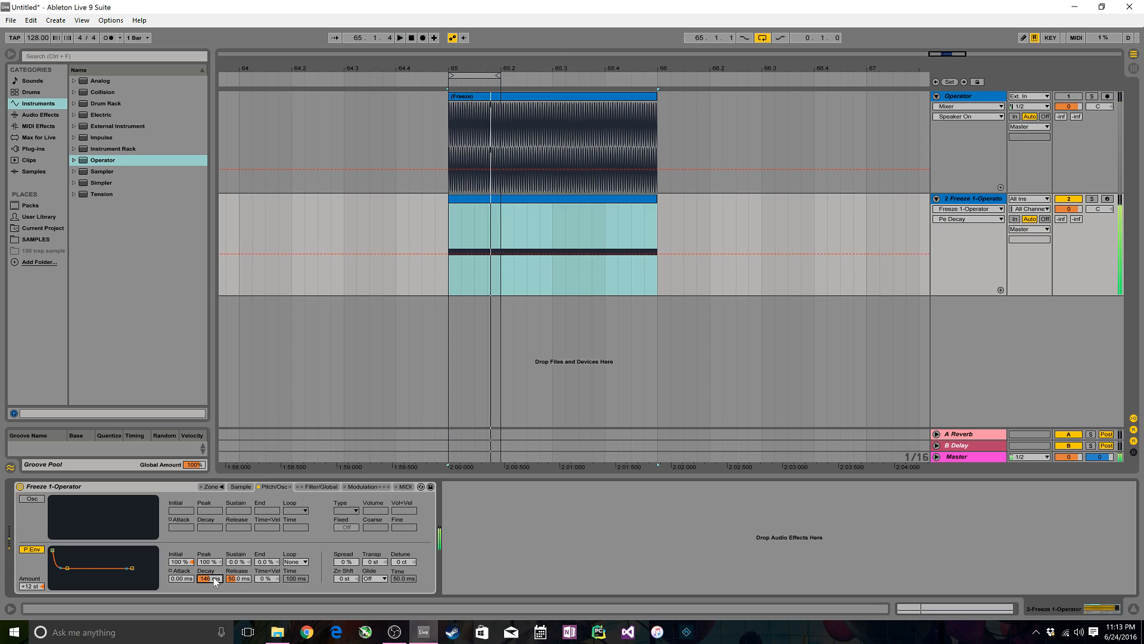
key("space")
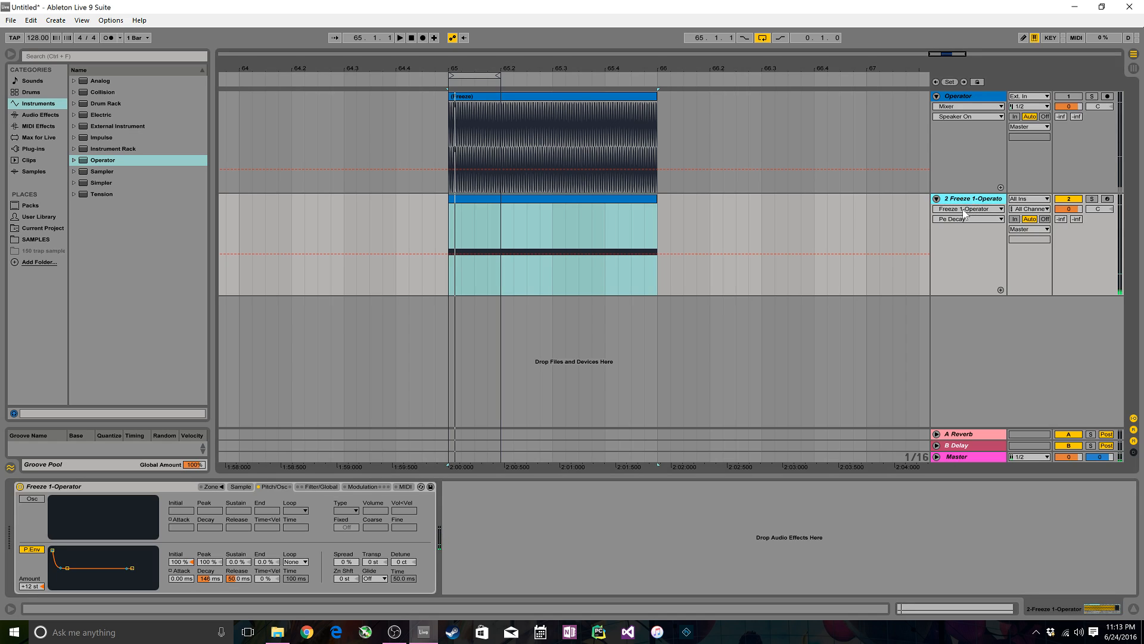
Step: Duplicate the sampler track as a deactivated backup, and freeze and flatten the original to audio
key("ctrl+d")
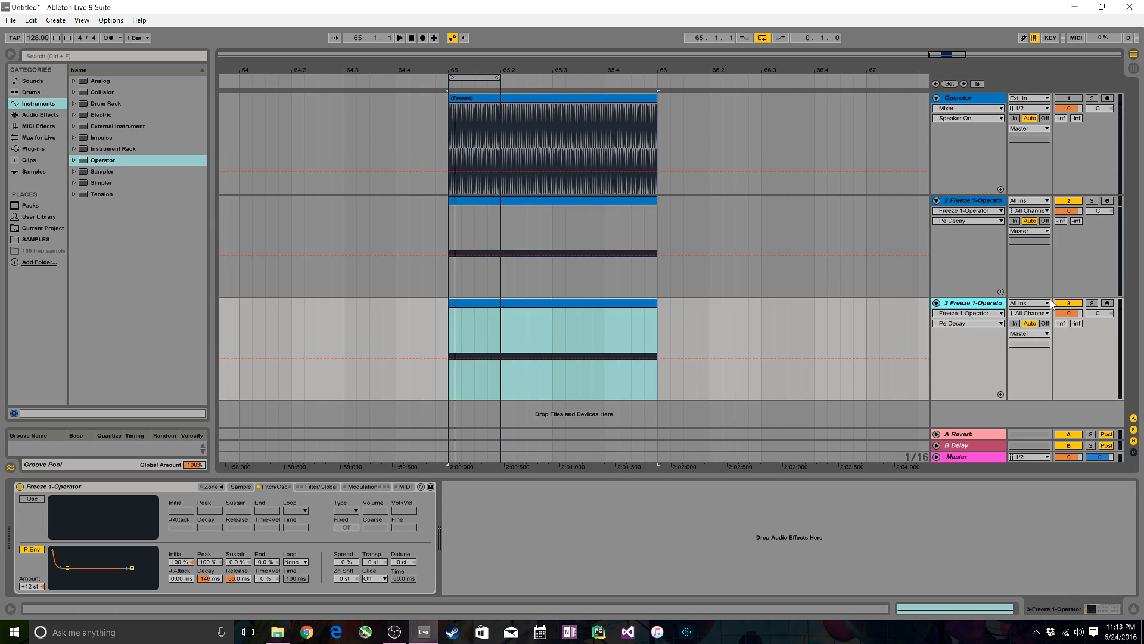
left_click(979, 227)
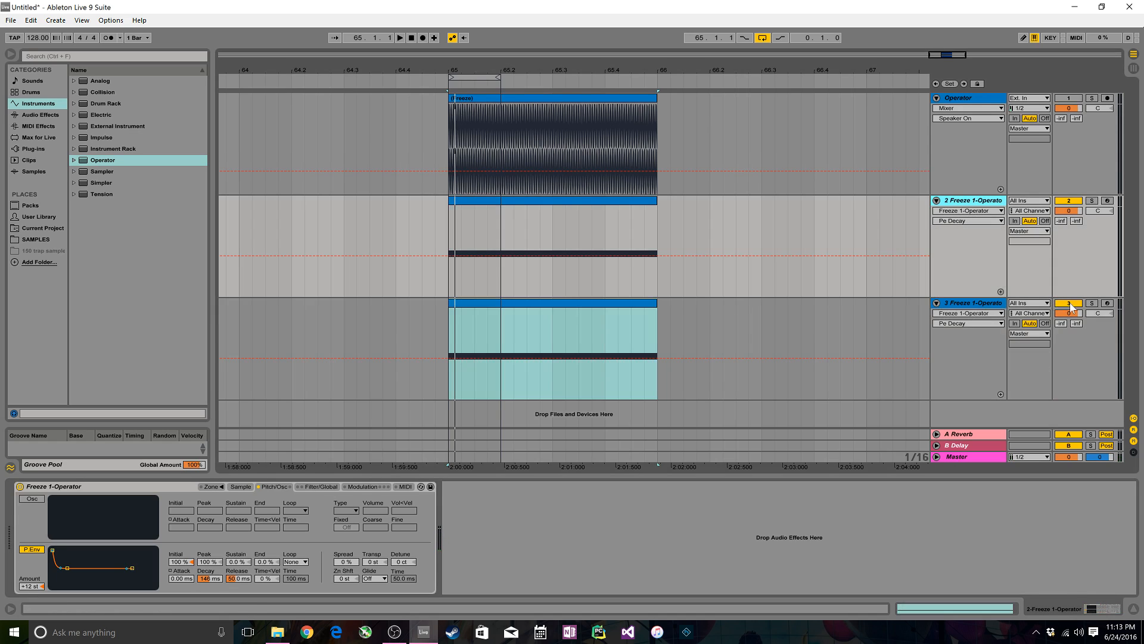
right_click(992, 204)
left_click(1022, 277)
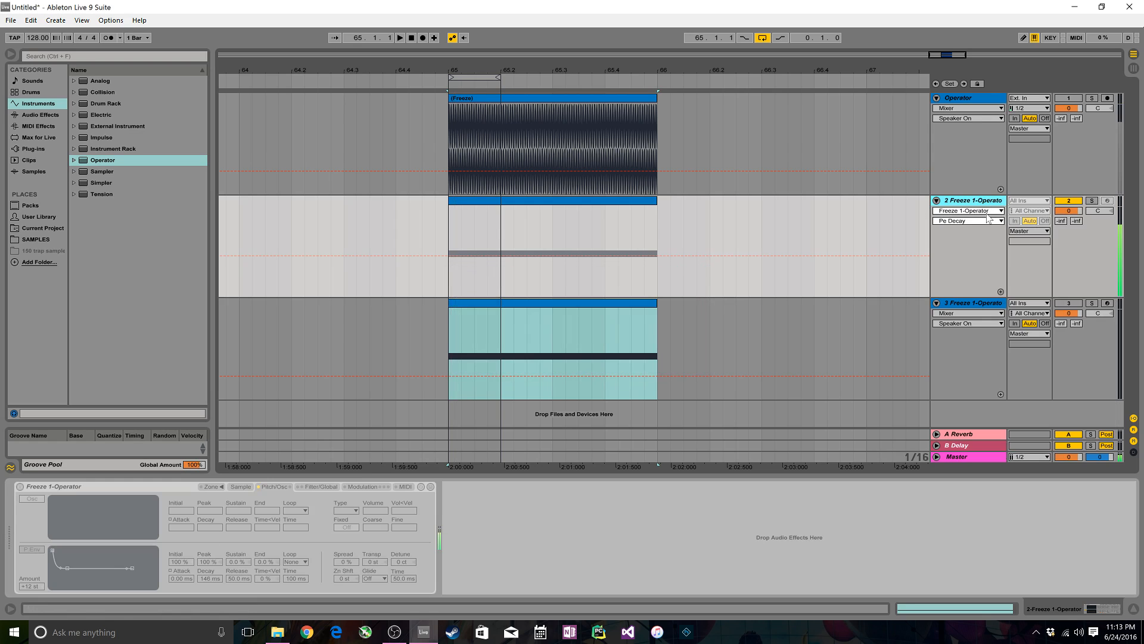
right_click(987, 218)
left_click(1022, 283)
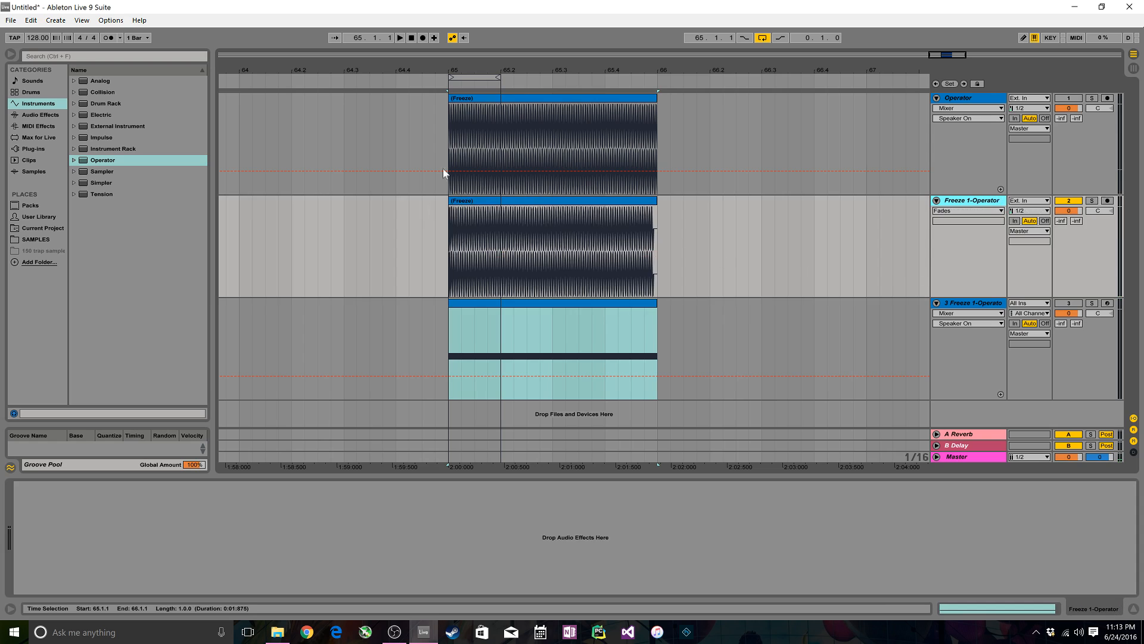
Step: Inspect the flattened pitch-swept waveform and load that clip as the sample in the backup track's sampler
left_click_drag(450, 71, 496, 149)
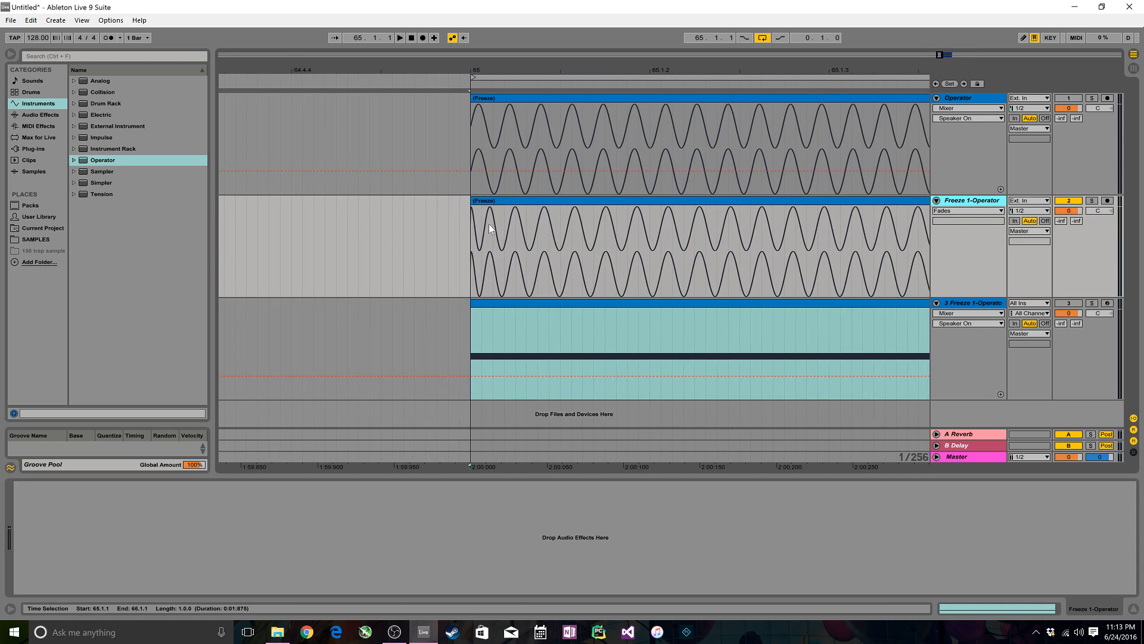
left_click_drag(516, 67, 416, 8)
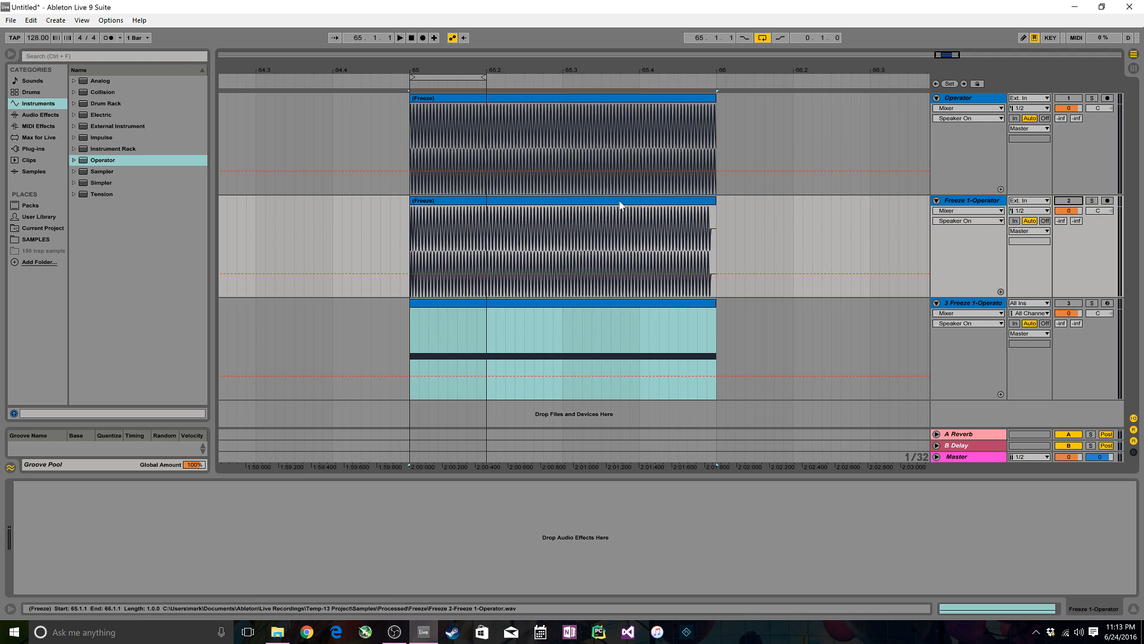
left_click(980, 303)
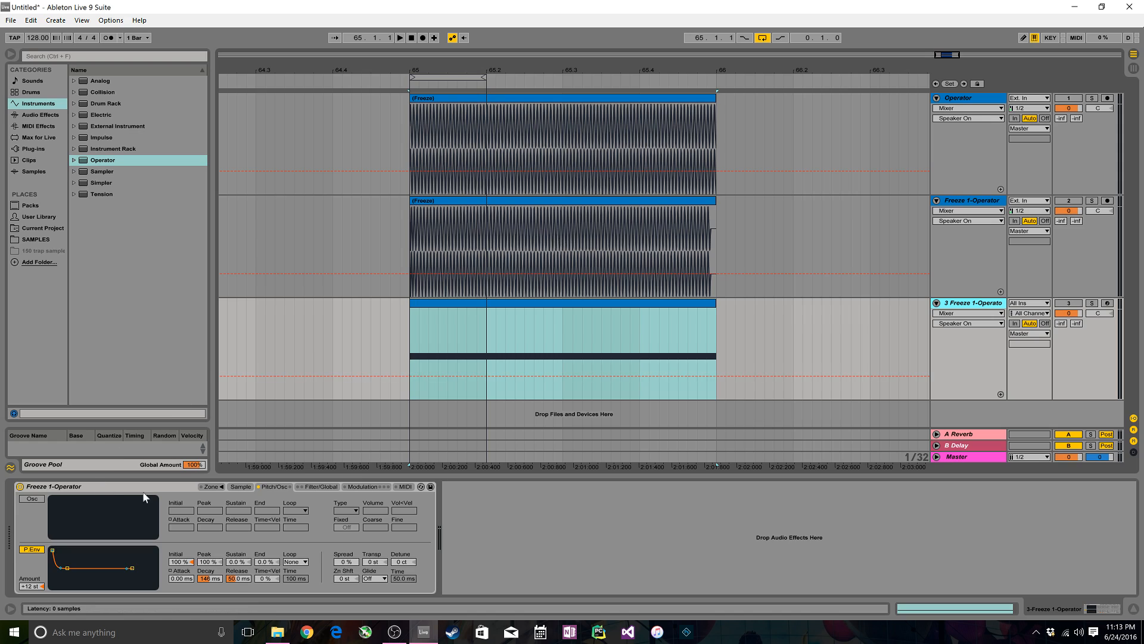
left_click(233, 486)
left_click_drag(534, 199, 138, 535)
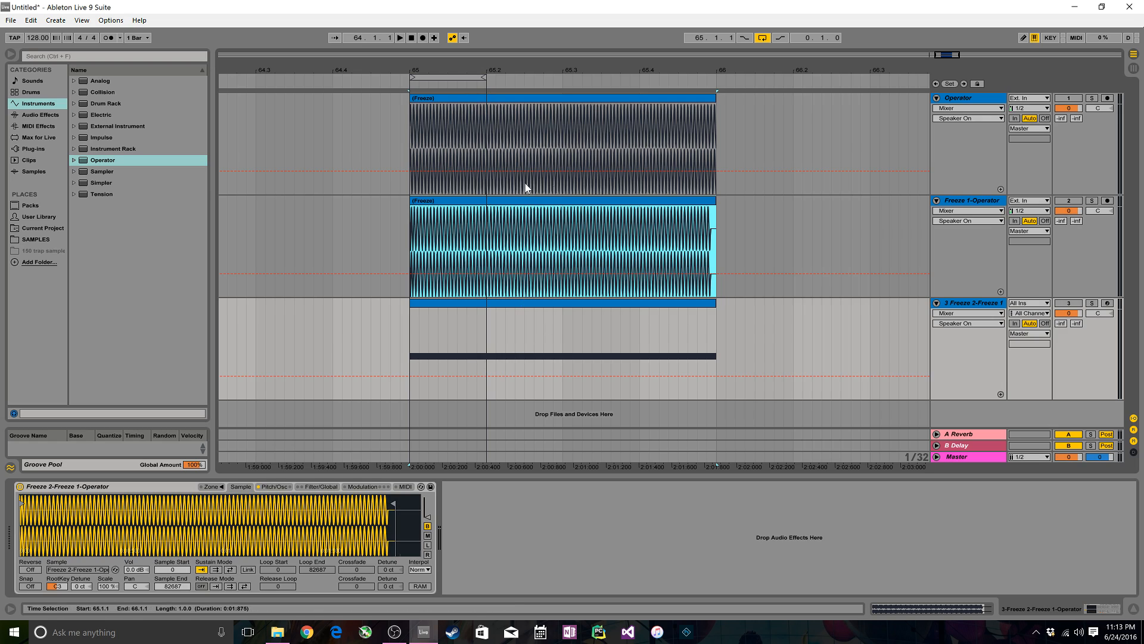
Step: Delete the flattened Freeze 1-Operator and Operator audio tracks, and activate the remaining sampler track
left_click(975, 204)
key("Delete")
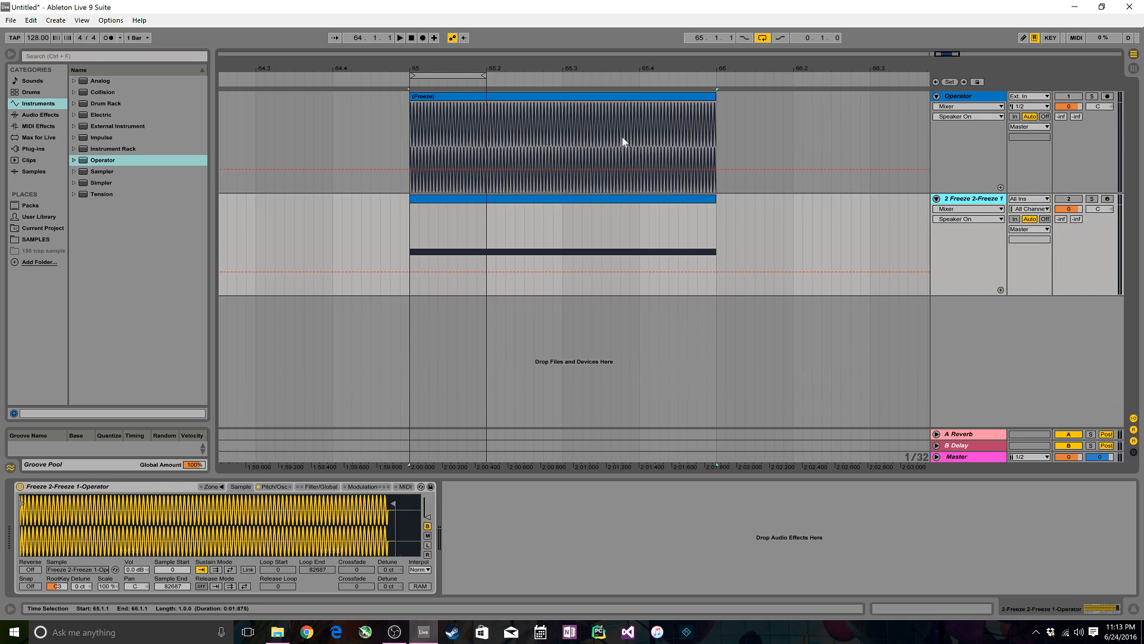
left_click(978, 95)
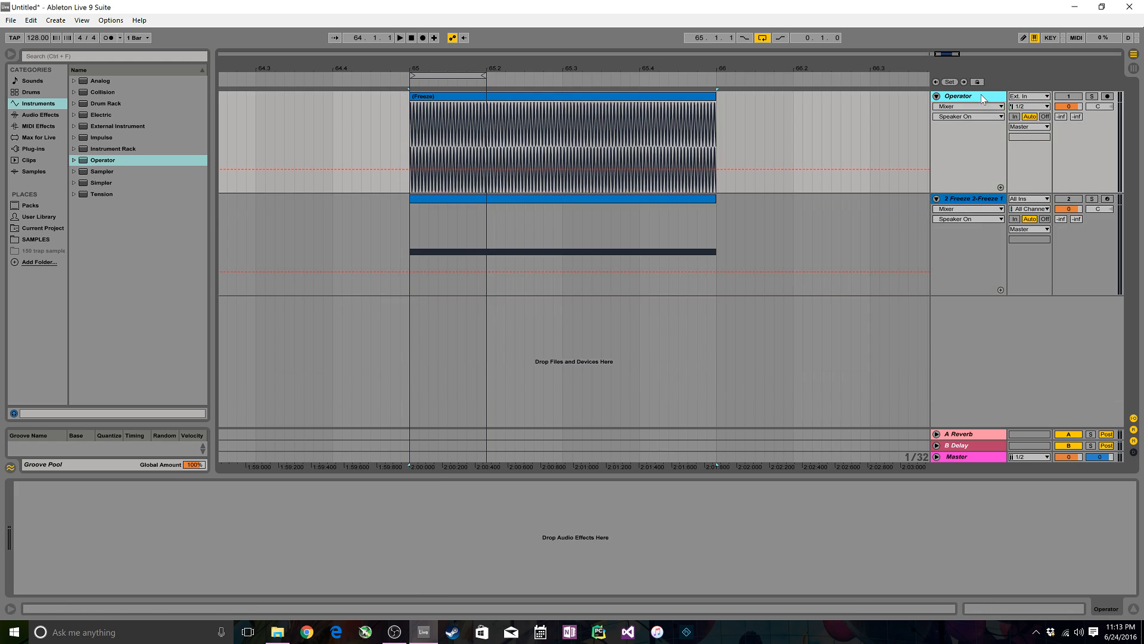
key("Delete")
left_click(1070, 95)
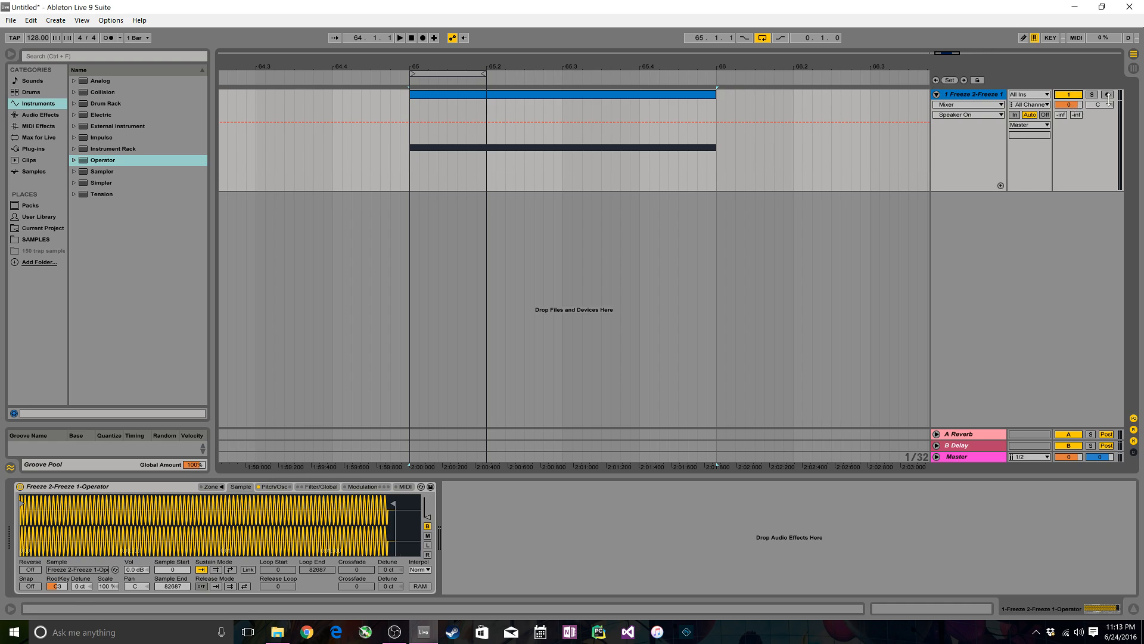
Step: Set the pitch envelope's amount to +24 st and its decay to about 123 ms, and audition the kick
left_click(274, 487)
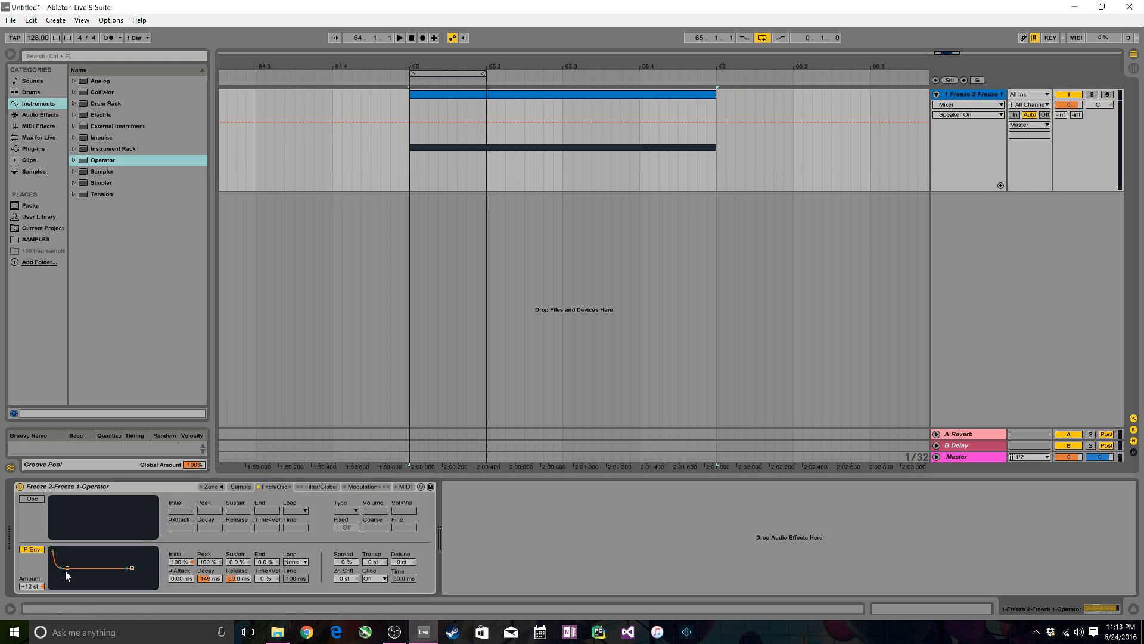
left_click(28, 585)
type("24")
key("Return")
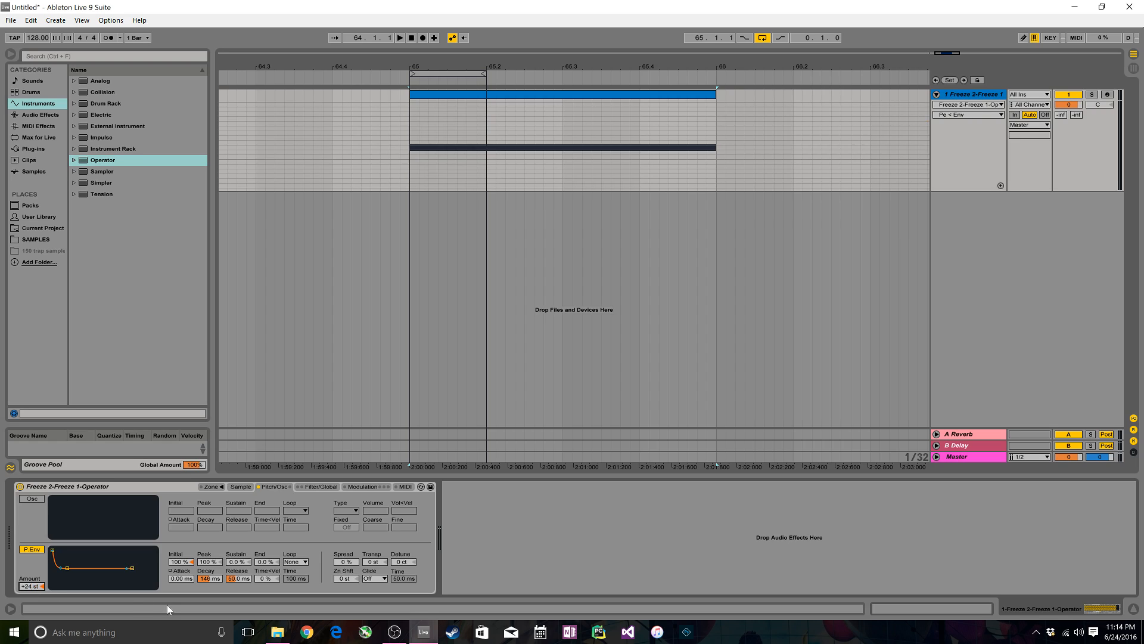
left_click_drag(214, 581, 216, 581)
key("space")
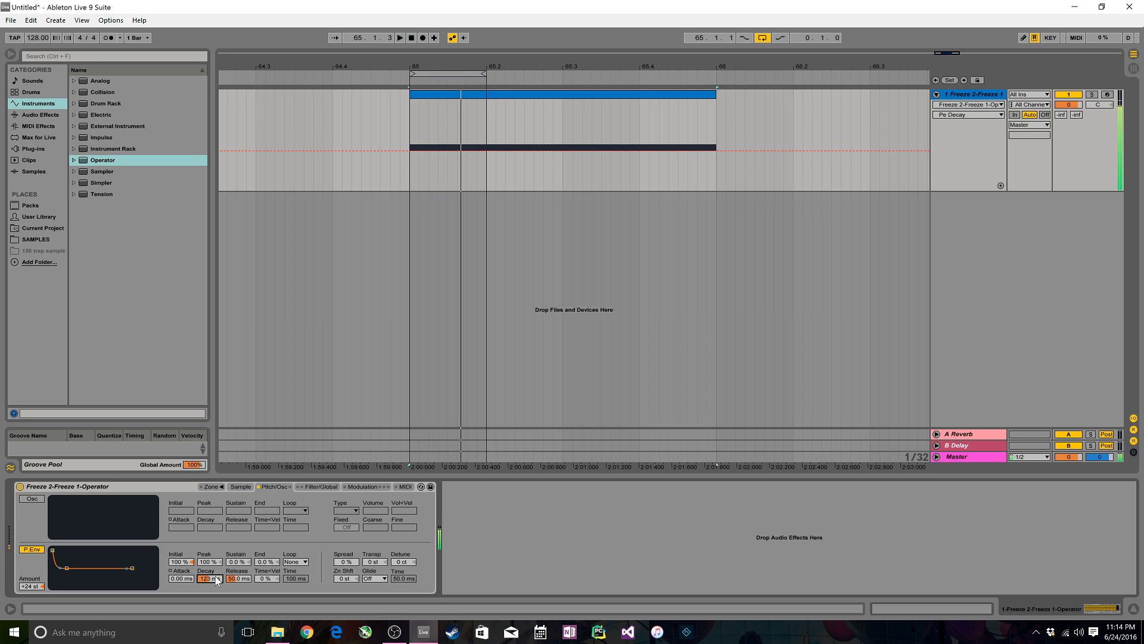
left_click(971, 97)
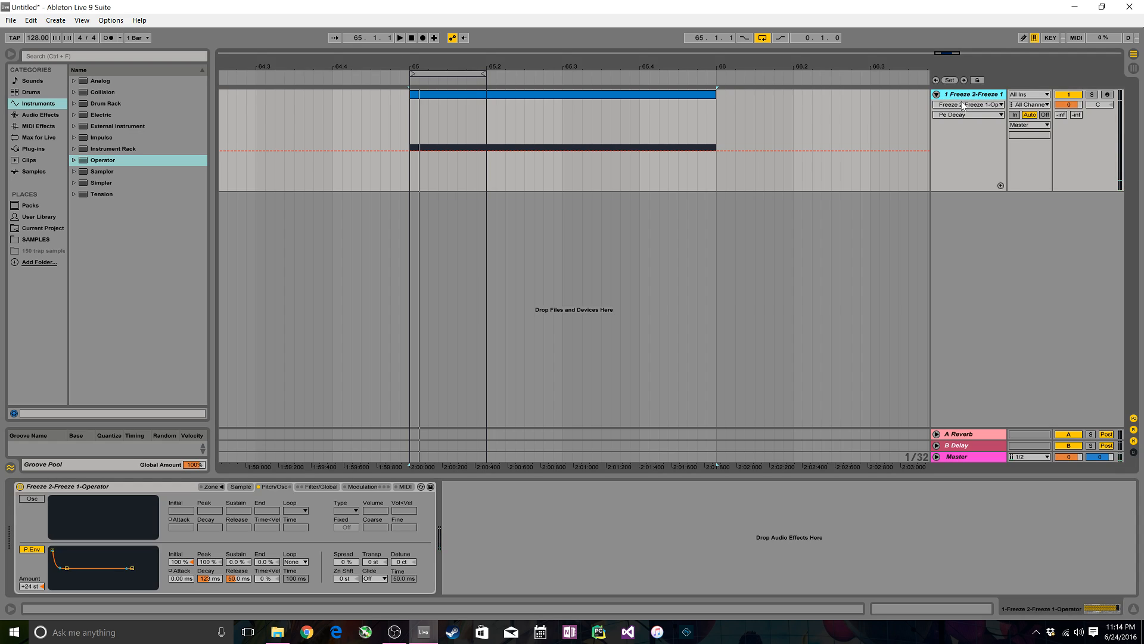
Step: Duplicate the sampler track, and freeze and flatten the original to audio
key("ctrl+d")
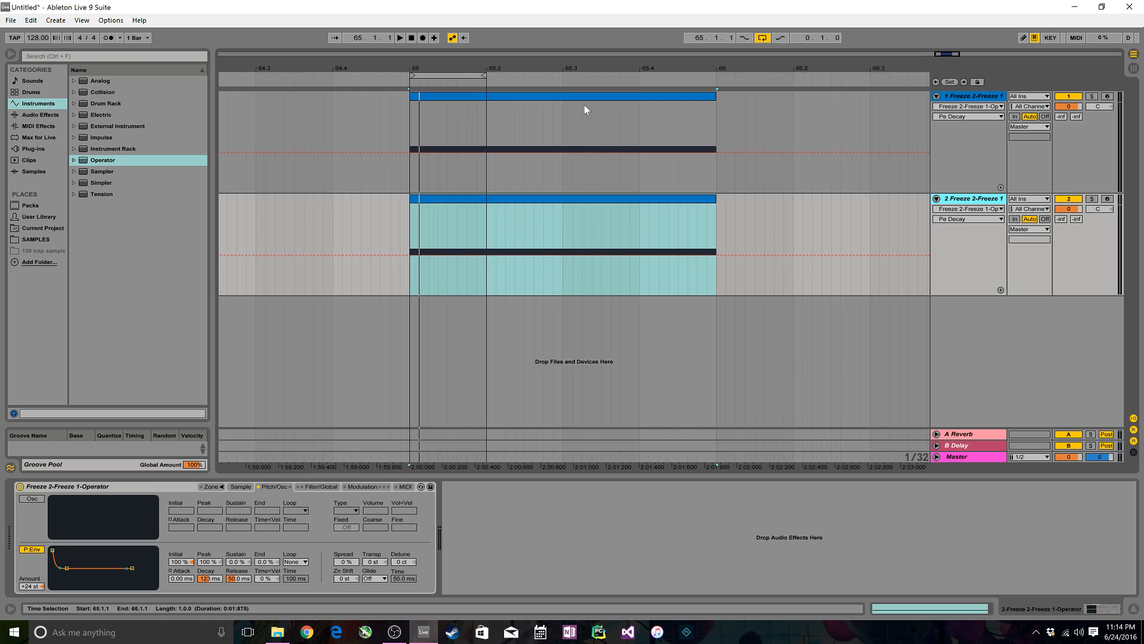
right_click(967, 103)
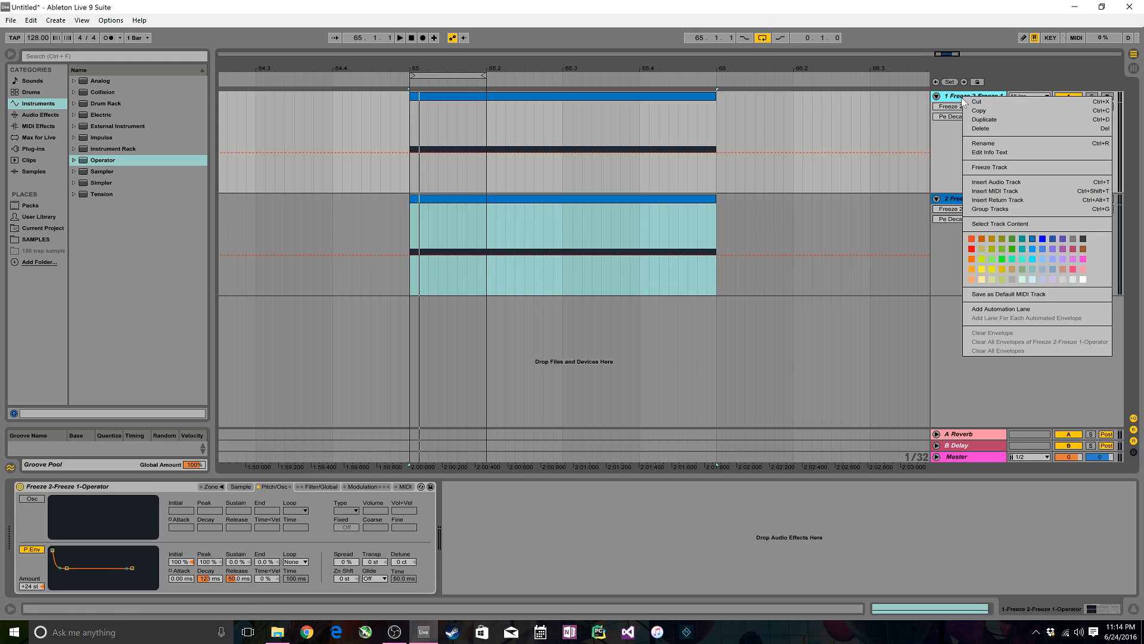
left_click(1001, 170)
right_click(976, 96)
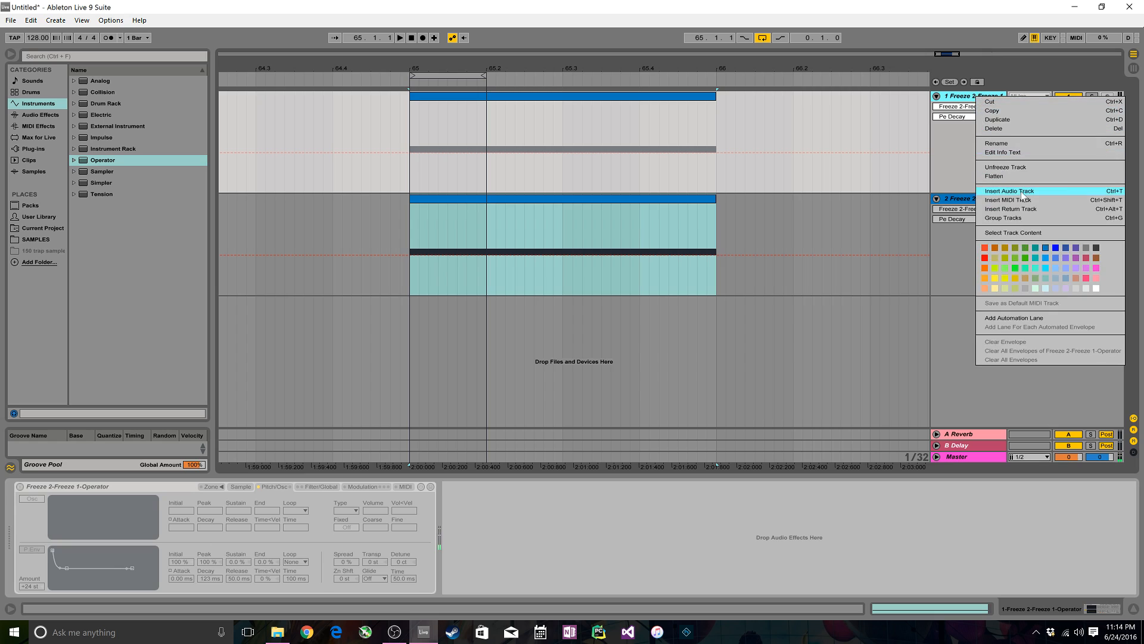
left_click(1007, 173)
left_click(792, 189)
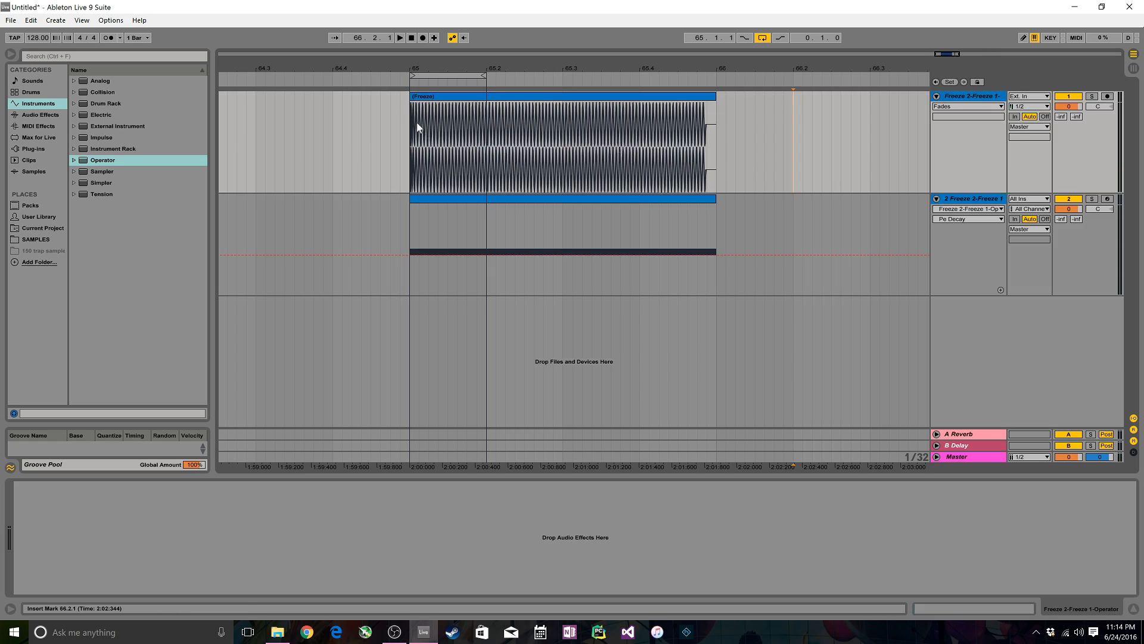
Step: Inspect the start of the flattened waveform and load that clip as the sample in the duplicate track's sampler
left_click_drag(411, 69, 411, 165)
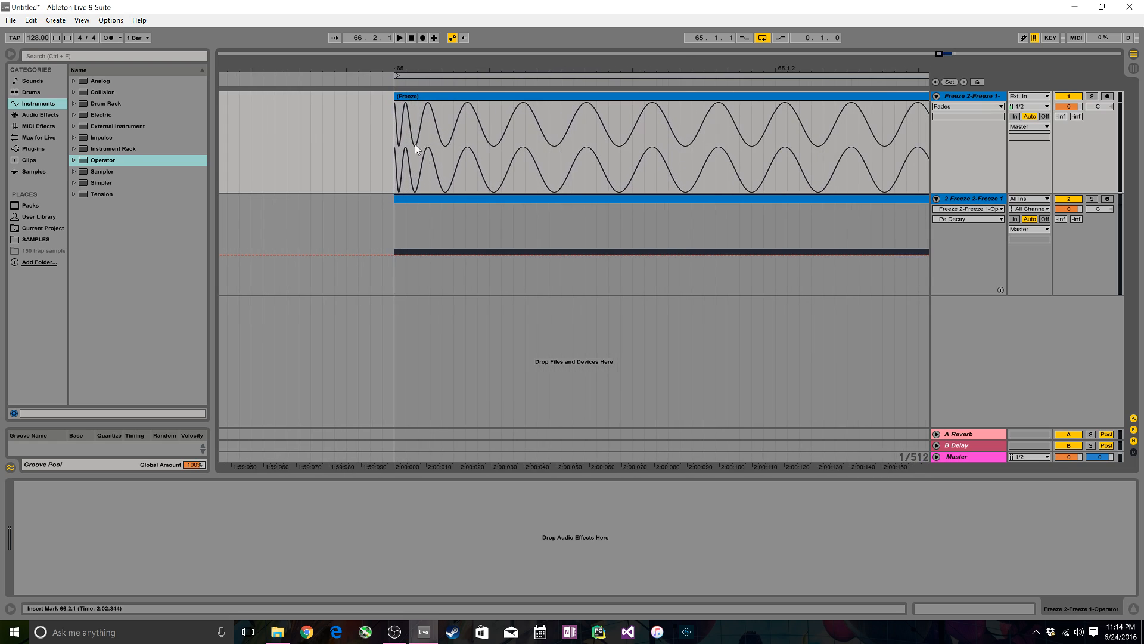
left_click_drag(510, 69, 453, 16)
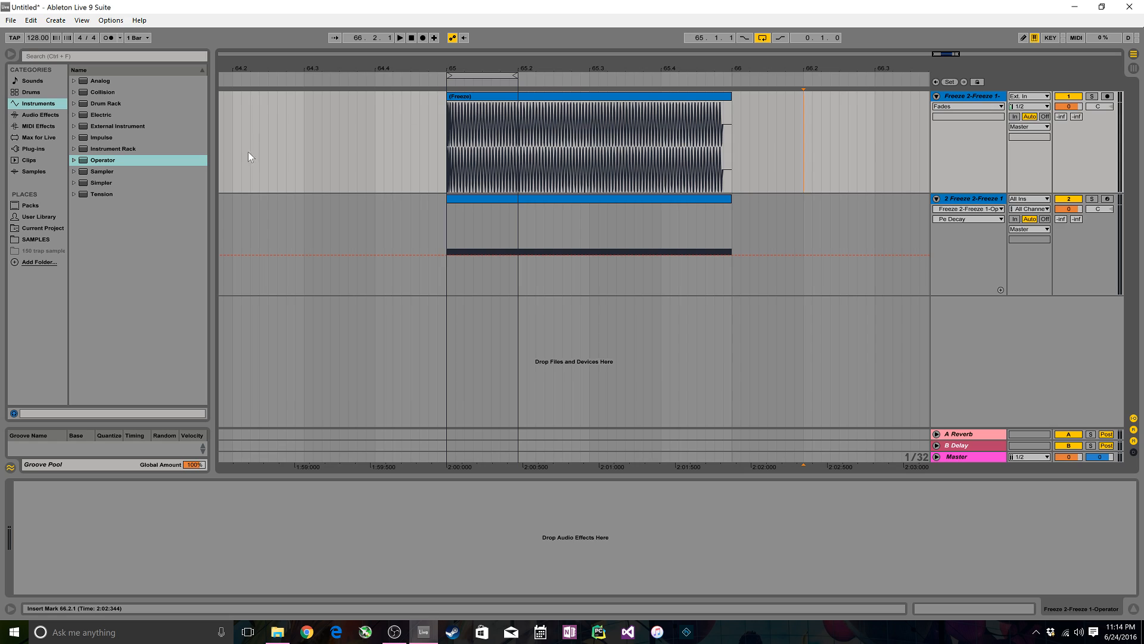
left_click(981, 203)
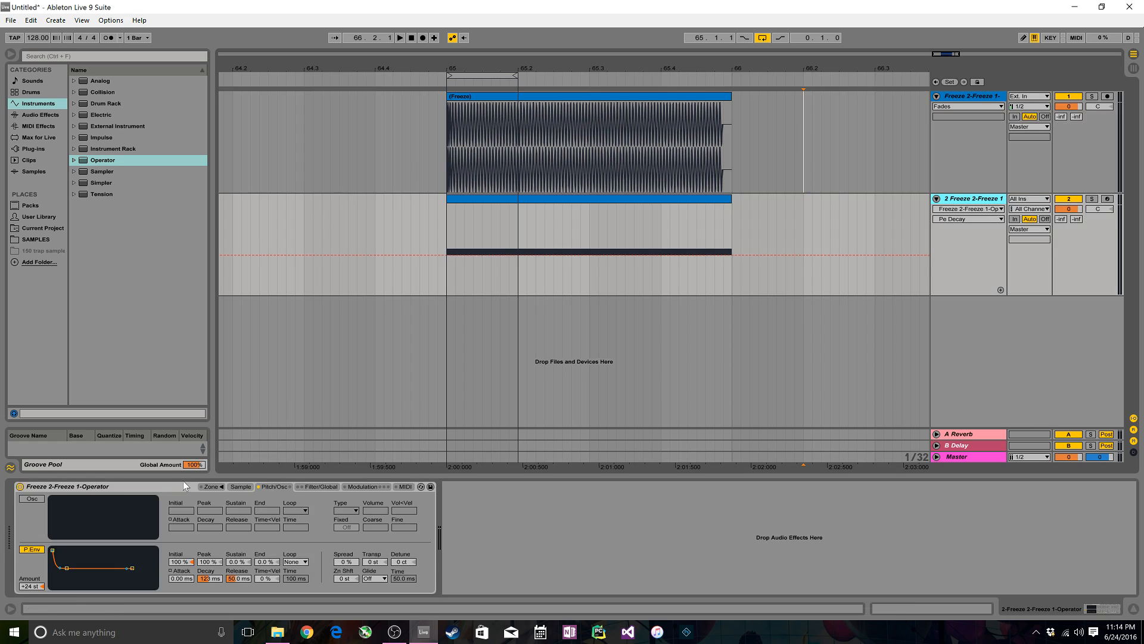
left_click_drag(545, 97, 226, 502)
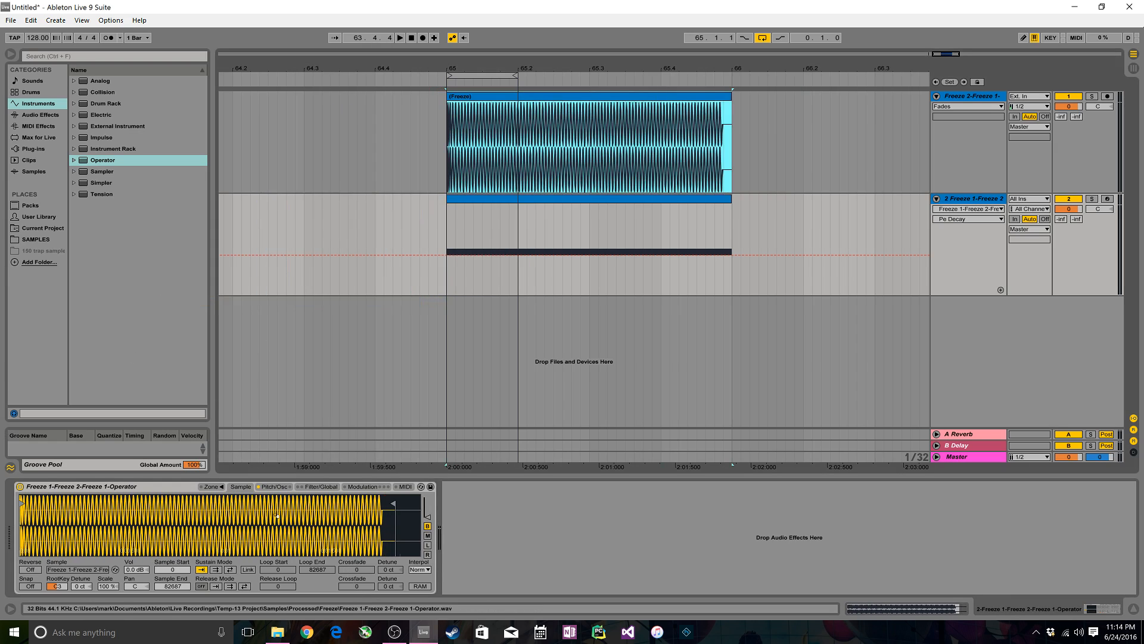
Step: Deactivate the flattened audio track, raise the sampler's pitch envelope decay to about 174 ms, and audition the kick
left_click(273, 487)
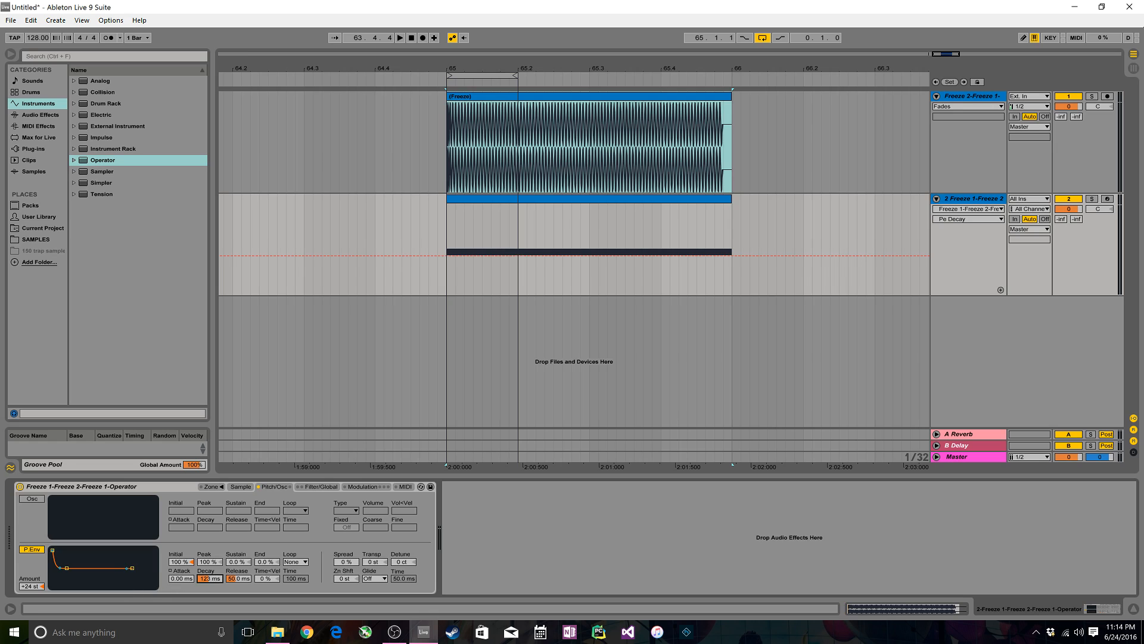
key("space")
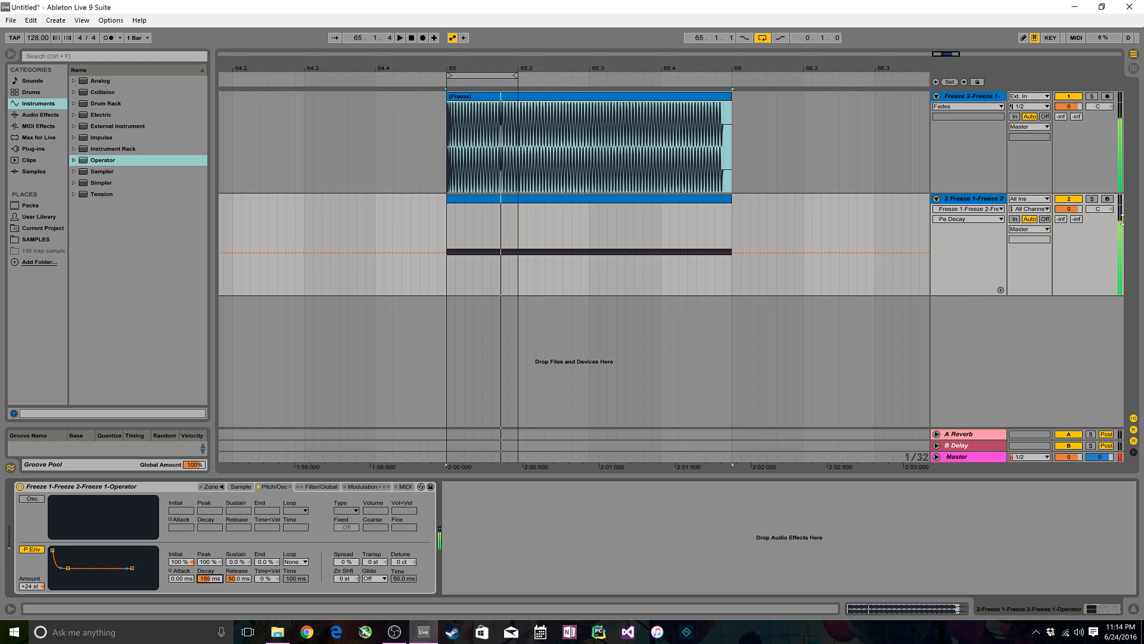
left_click(1069, 97)
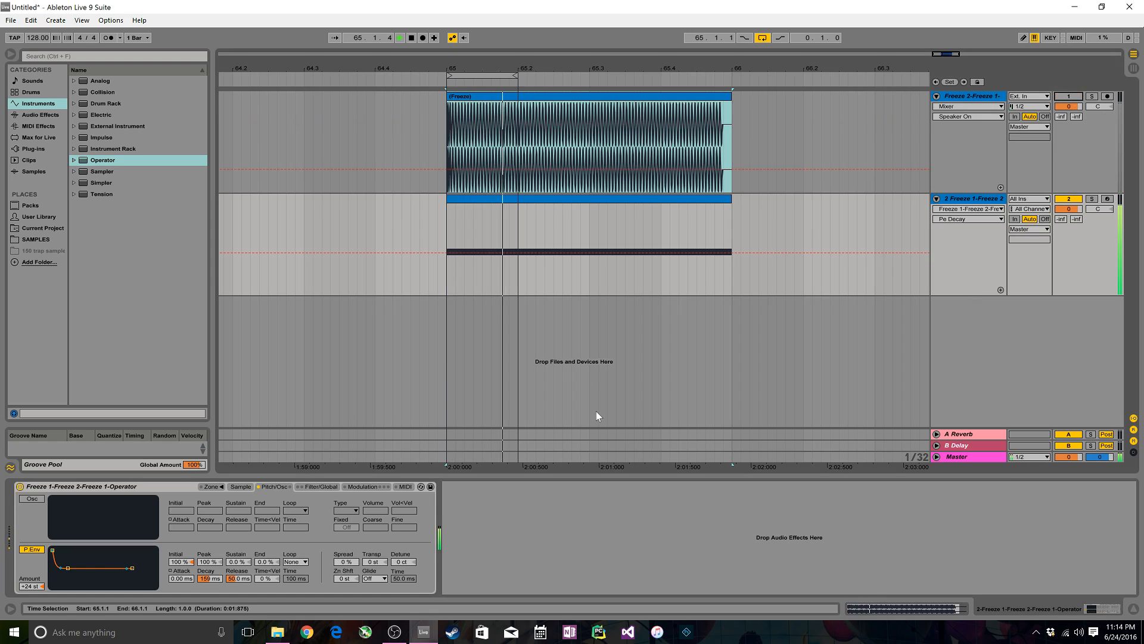
key("space")
left_click(220, 579)
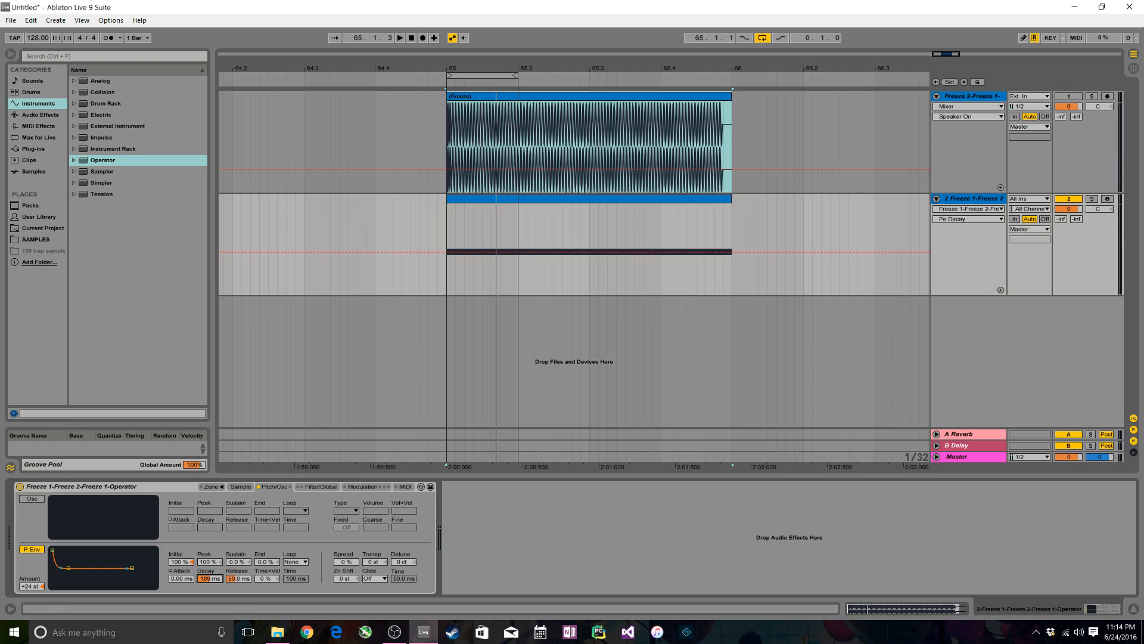
key("space")
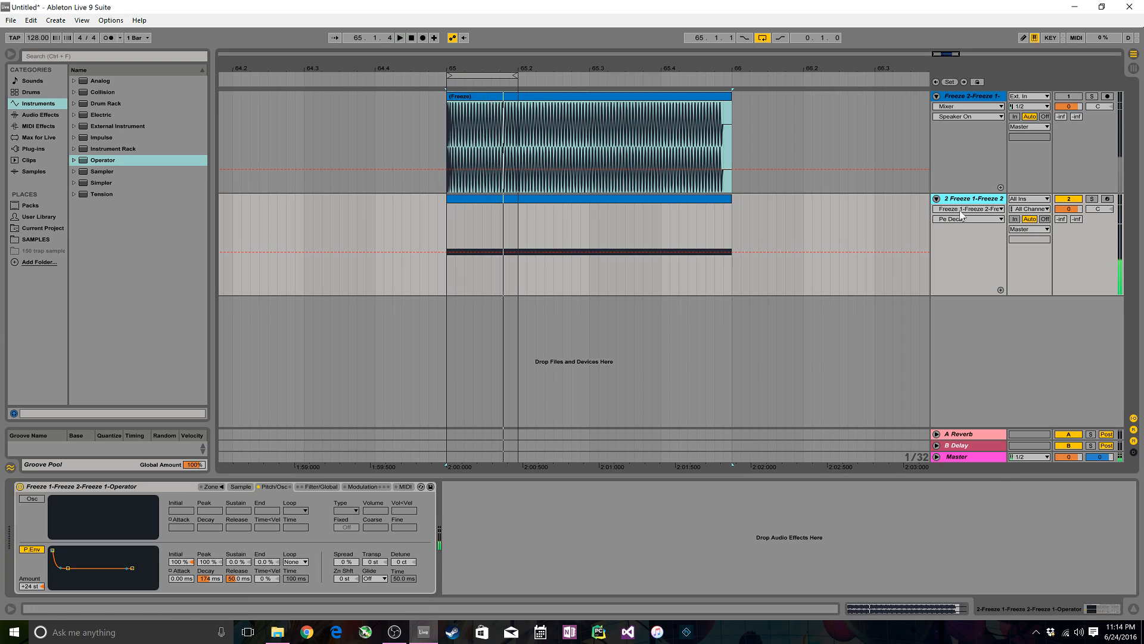
Step: Duplicate the sampler track with the longer decay, and freeze and flatten its original to a second audio track
key("ctrl+d")
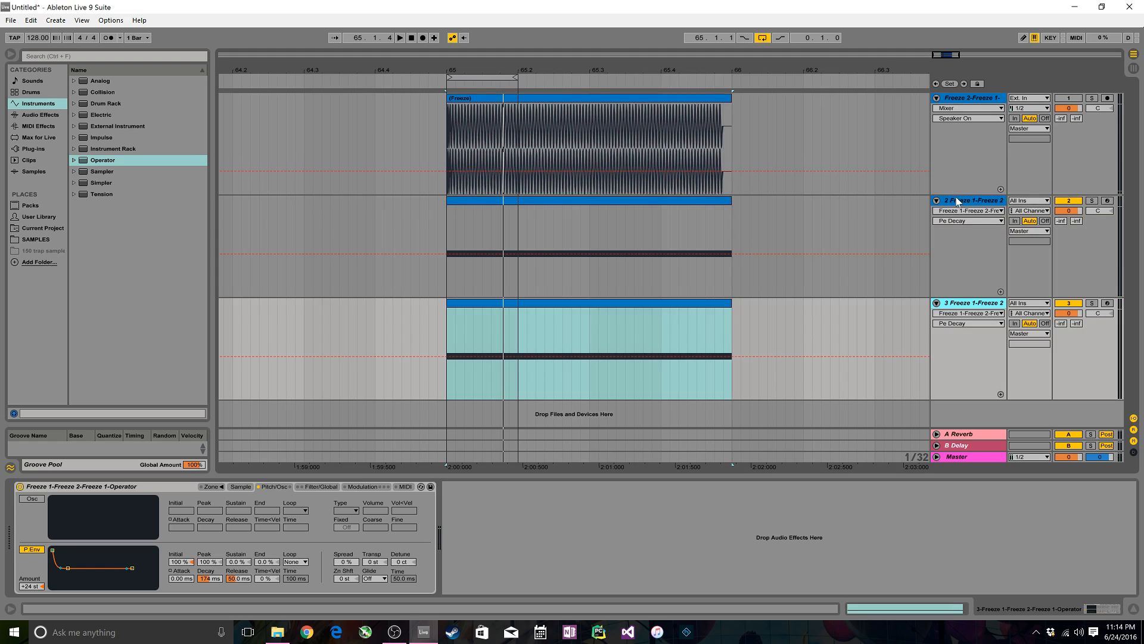
left_click(958, 201)
right_click(960, 201)
left_click(988, 268)
right_click(969, 204)
left_click(990, 285)
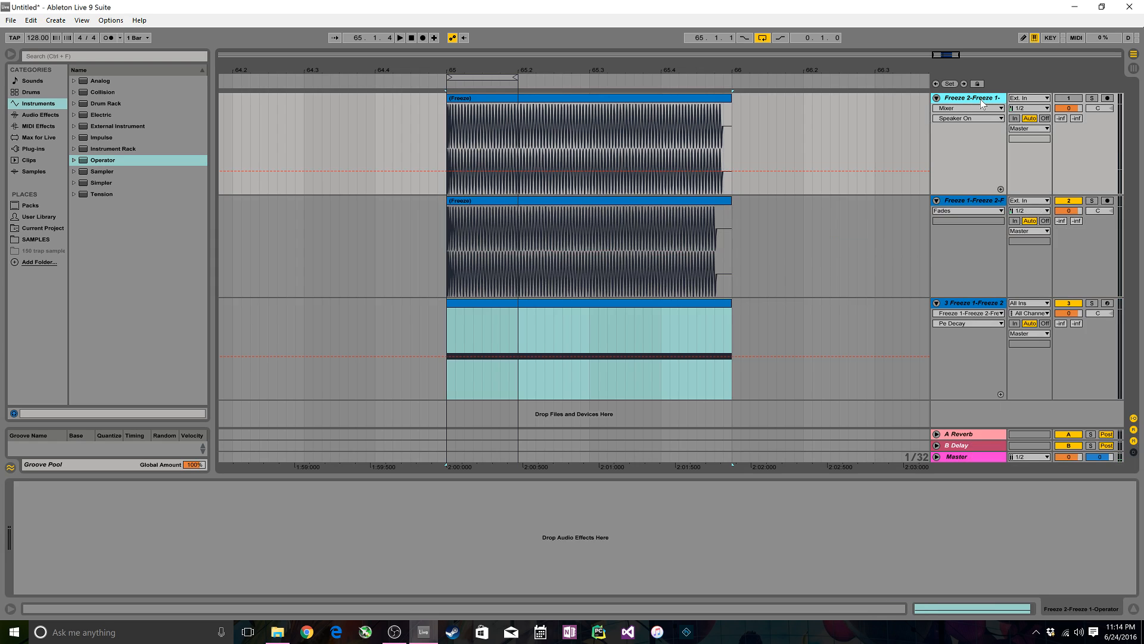
Step: Delete the deactivated older audio track and inspect the newly flattened waveform up close
key("Delete")
key("plus")
key("plus")
key("plus")
key("plus")
key("plus")
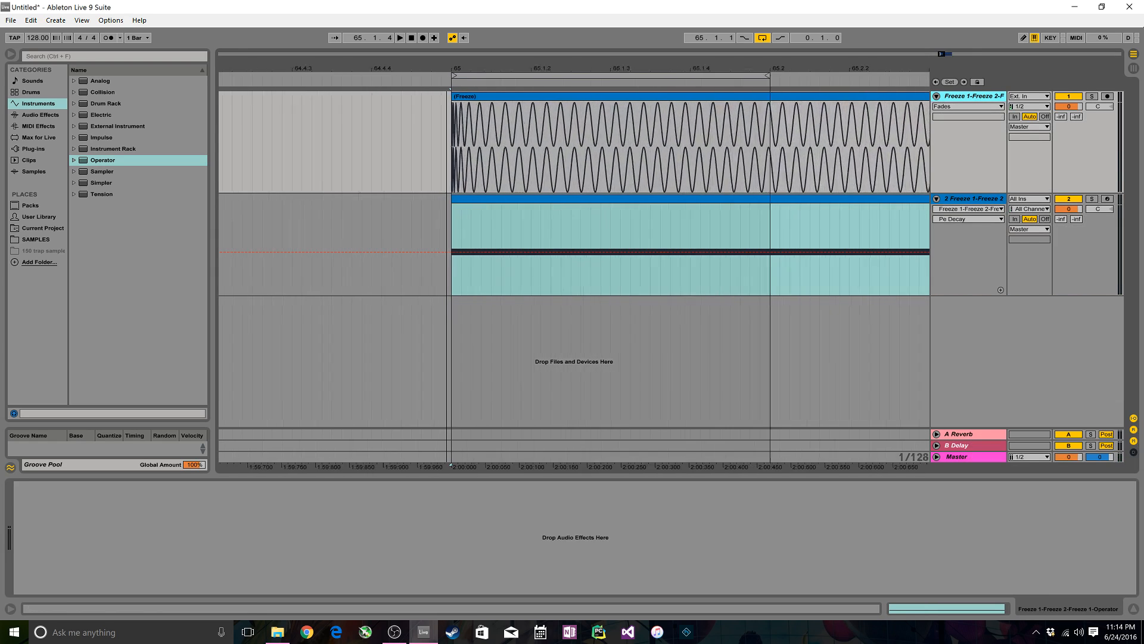
key("minus")
key("minus")
key("minus")
key("minus")
key("minus")
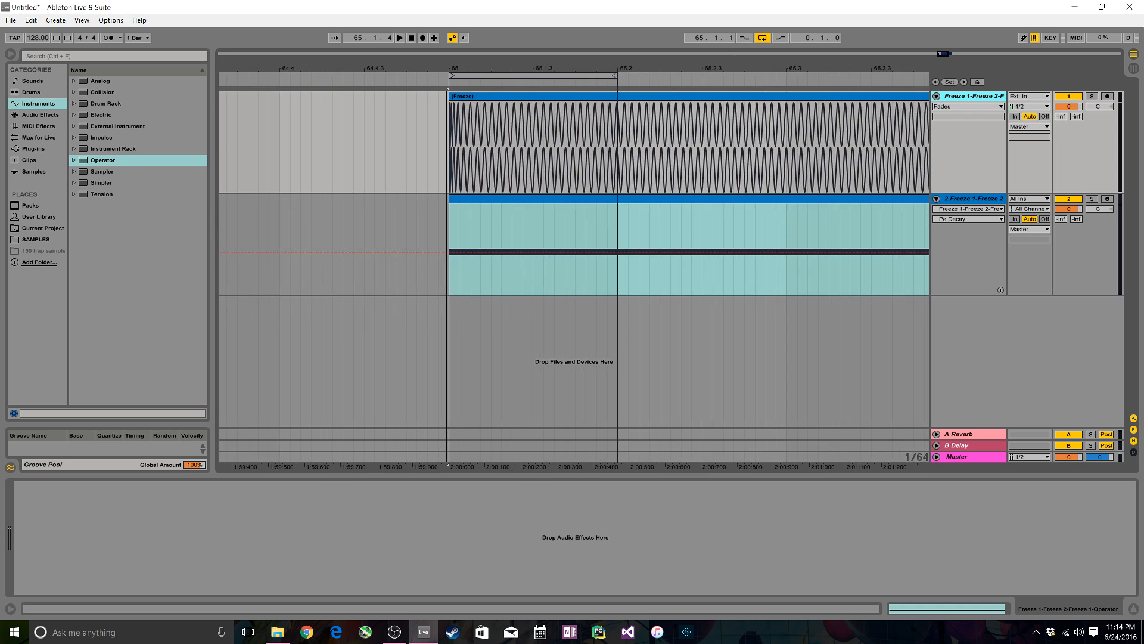
Step: Load the newly flattened clip as the sample in the remaining sampler track
left_click(977, 203)
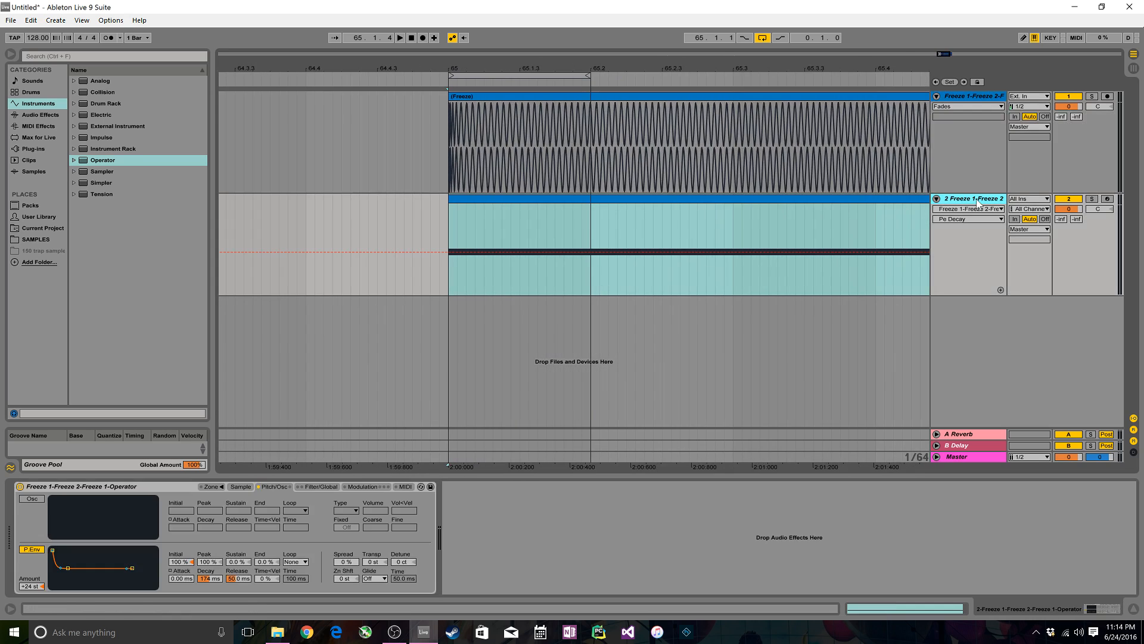
left_click(245, 487)
left_click_drag(550, 95, 140, 521)
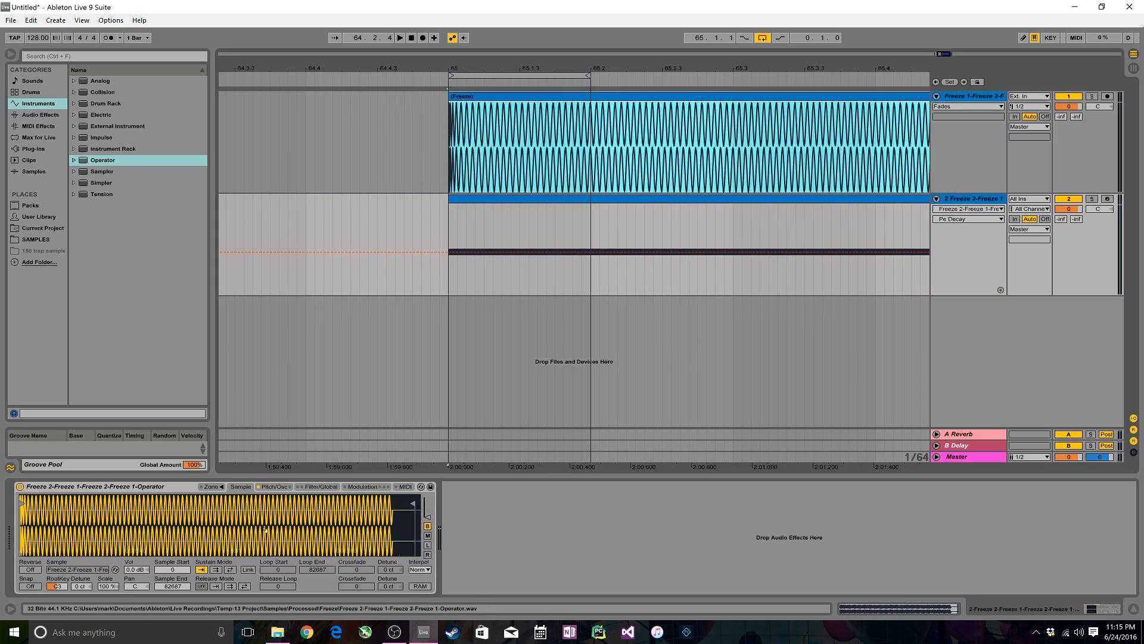
Step: Deactivate the flattened audio track, set the sampler's pitch envelope amount to +36 st, and audition the kick
left_click_drag(577, 63, 540, 18)
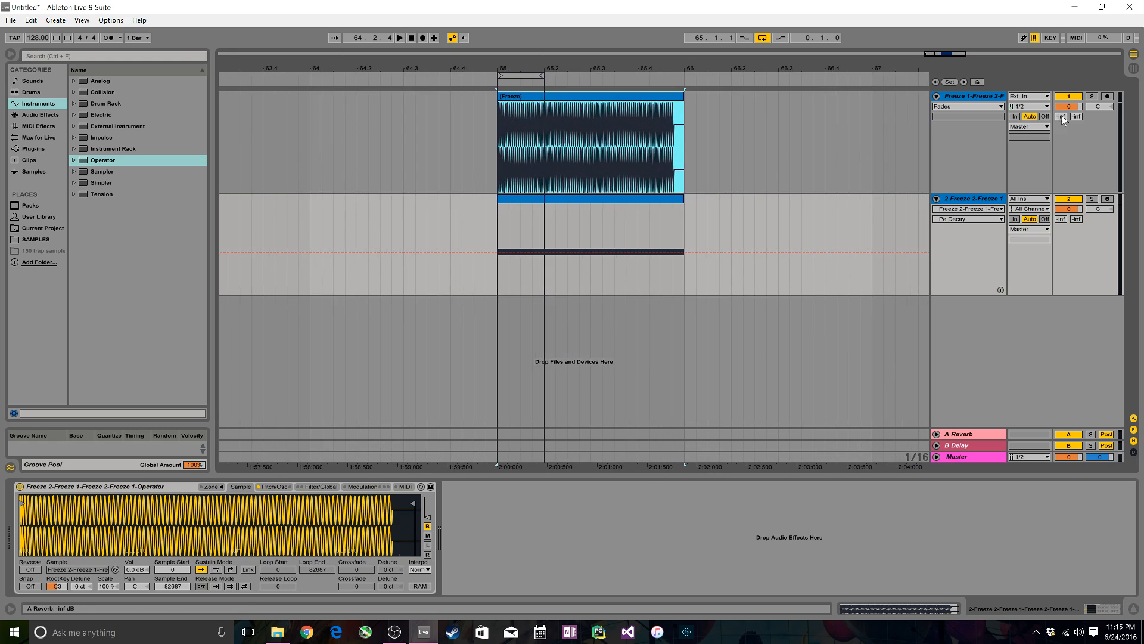
left_click(1067, 102)
key("space")
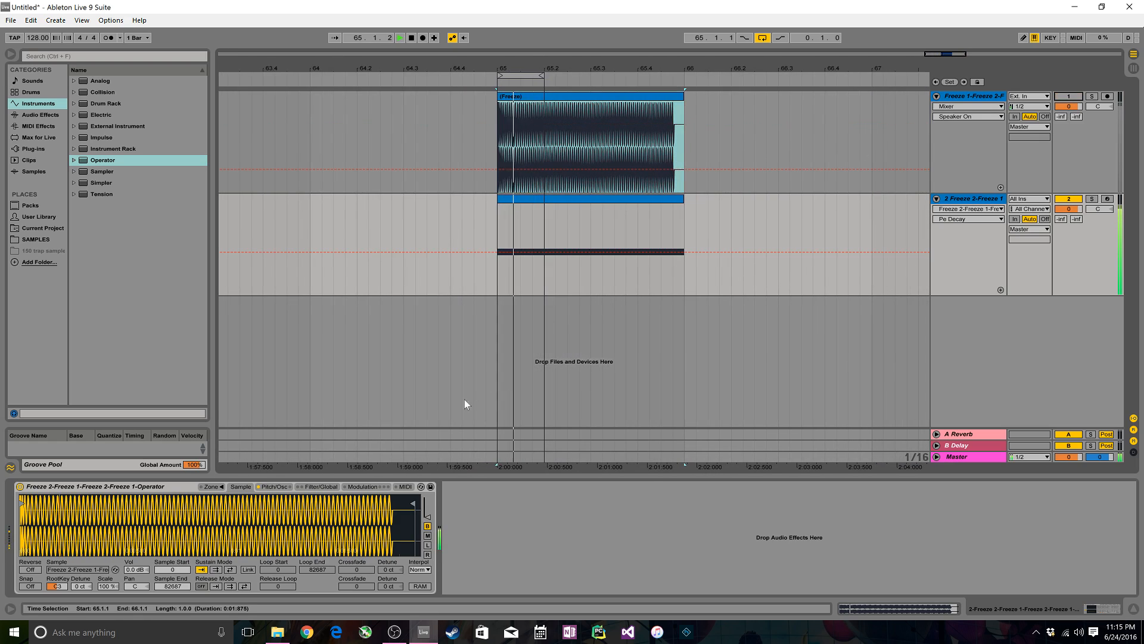
key("space")
left_click(274, 486)
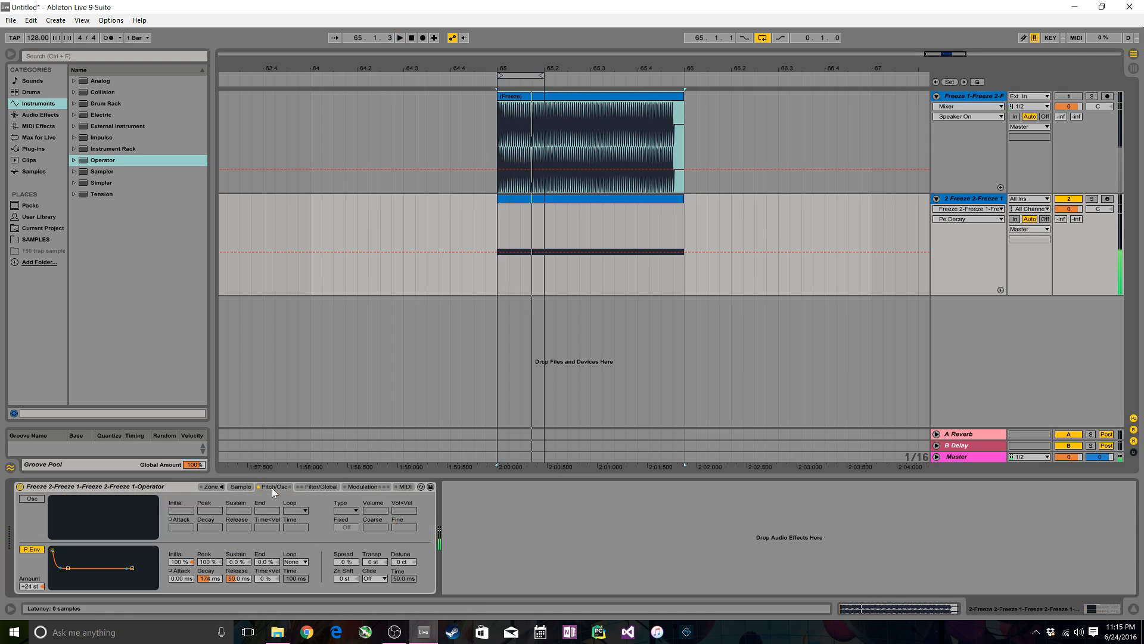
left_click(31, 587)
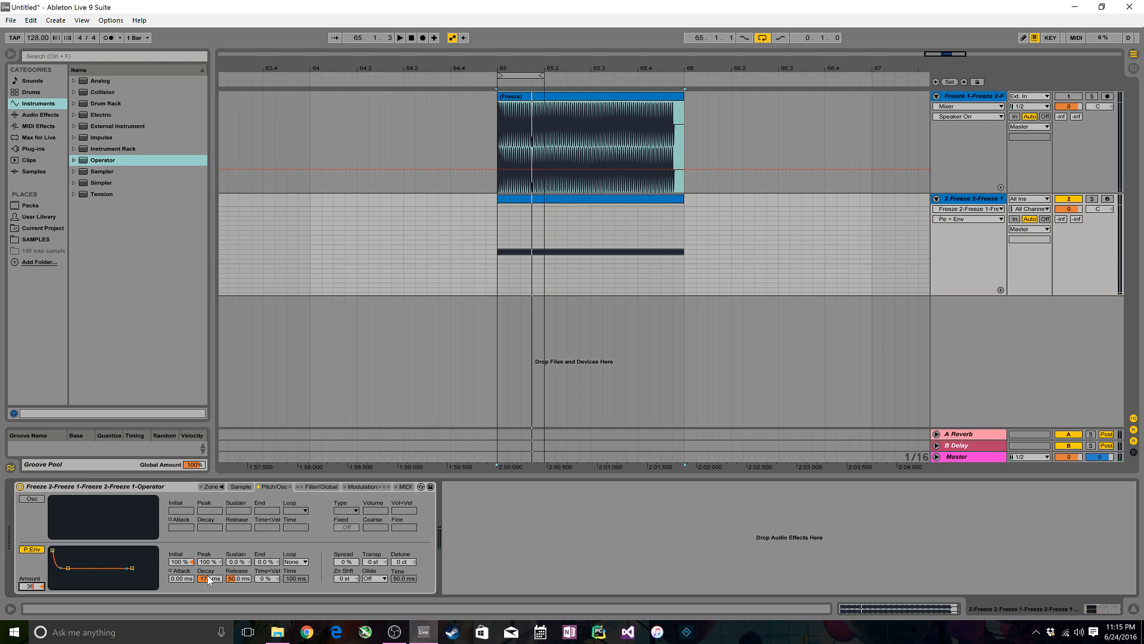
key("space")
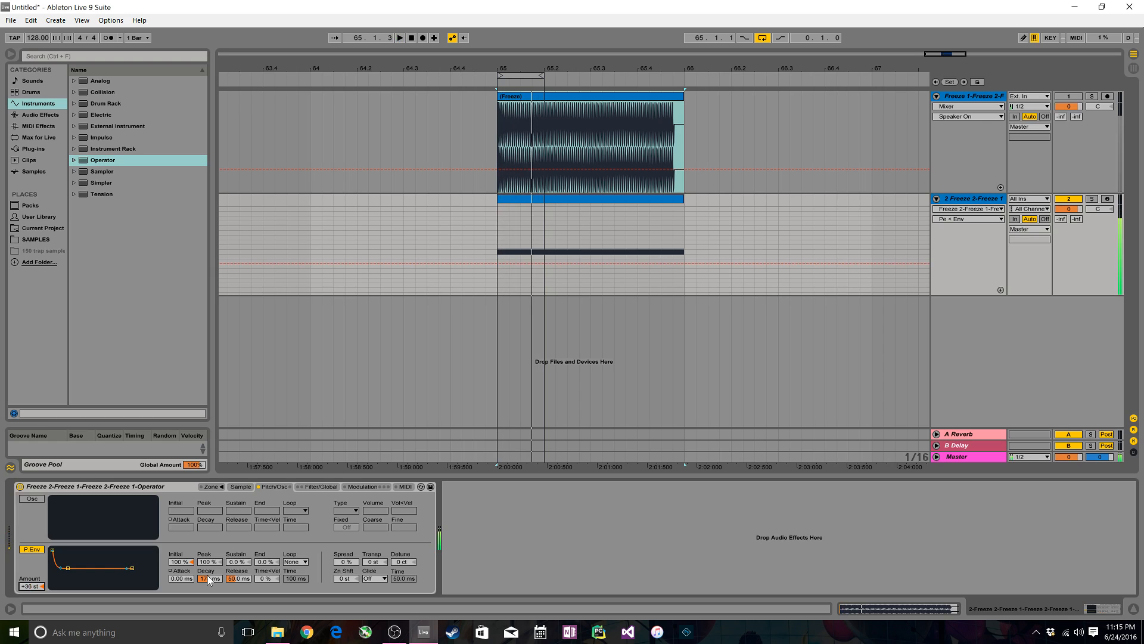
Step: Duplicate the sampler track and delete the deactivated audio track
left_click(978, 202)
key("ctrl+d")
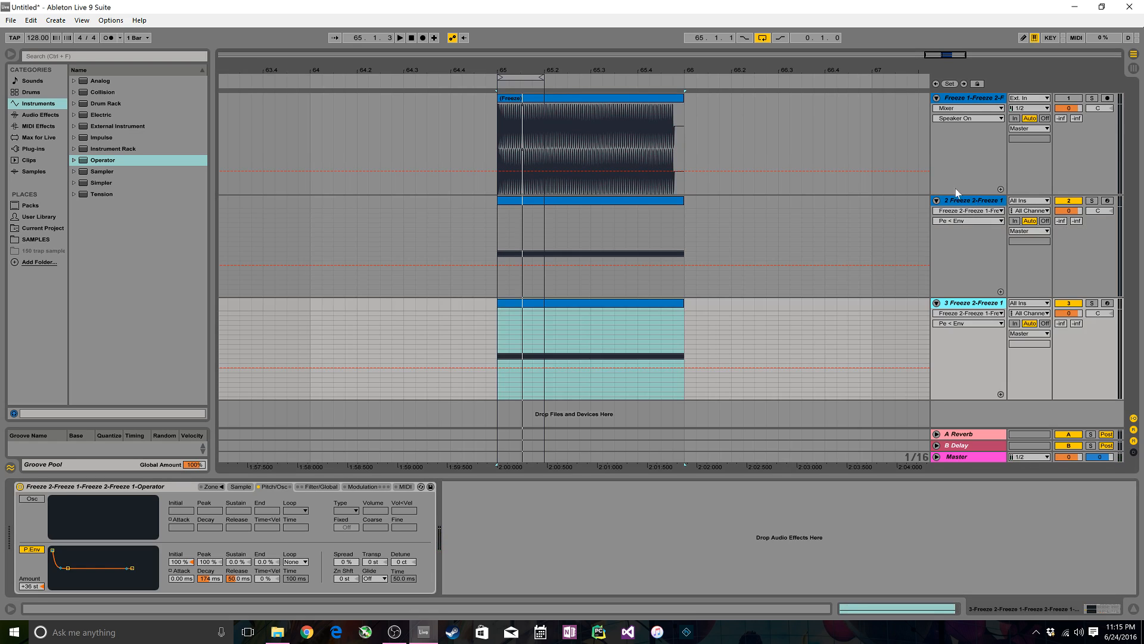
left_click(970, 99)
key("Delete")
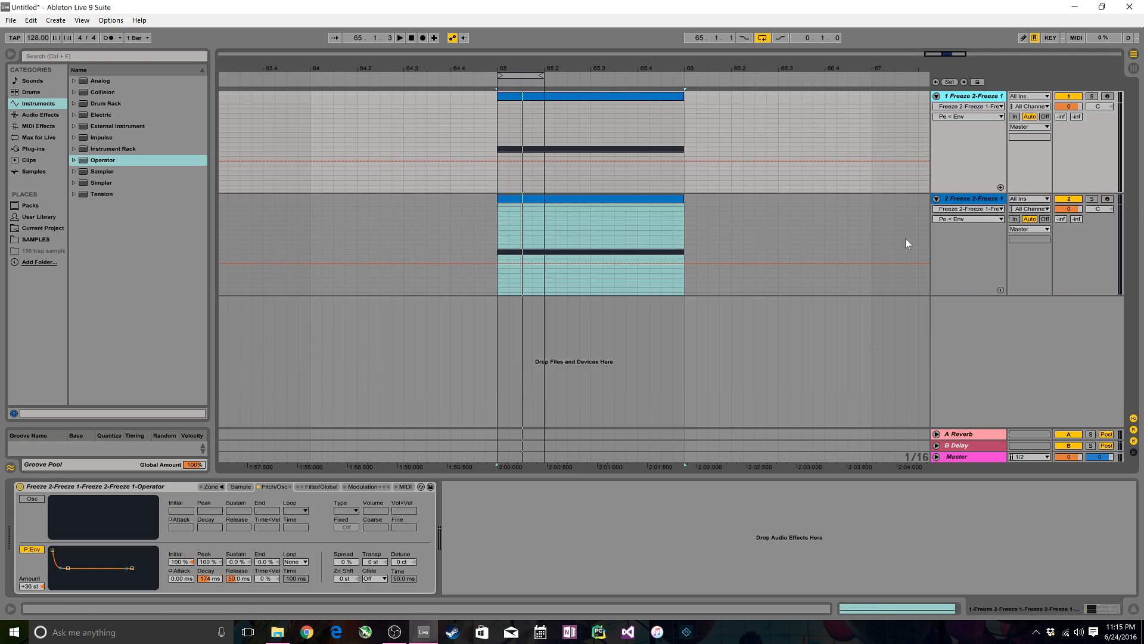
Step: Freeze and flatten the first of the two sampler tracks to audio
right_click(979, 102)
left_click(827, 168)
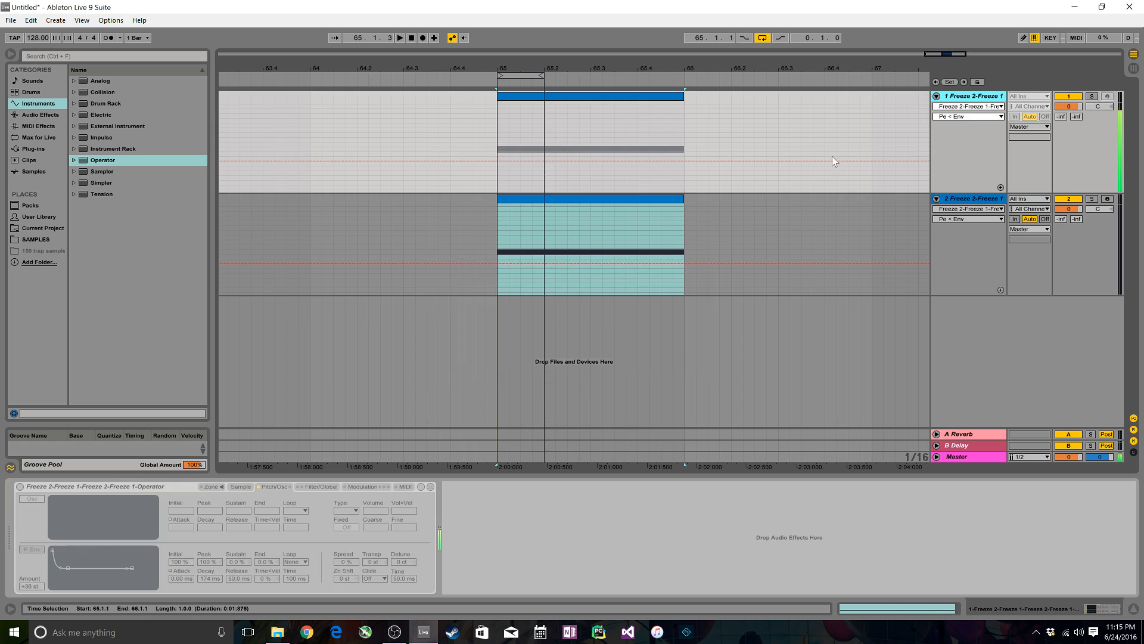
right_click(977, 99)
left_click(863, 177)
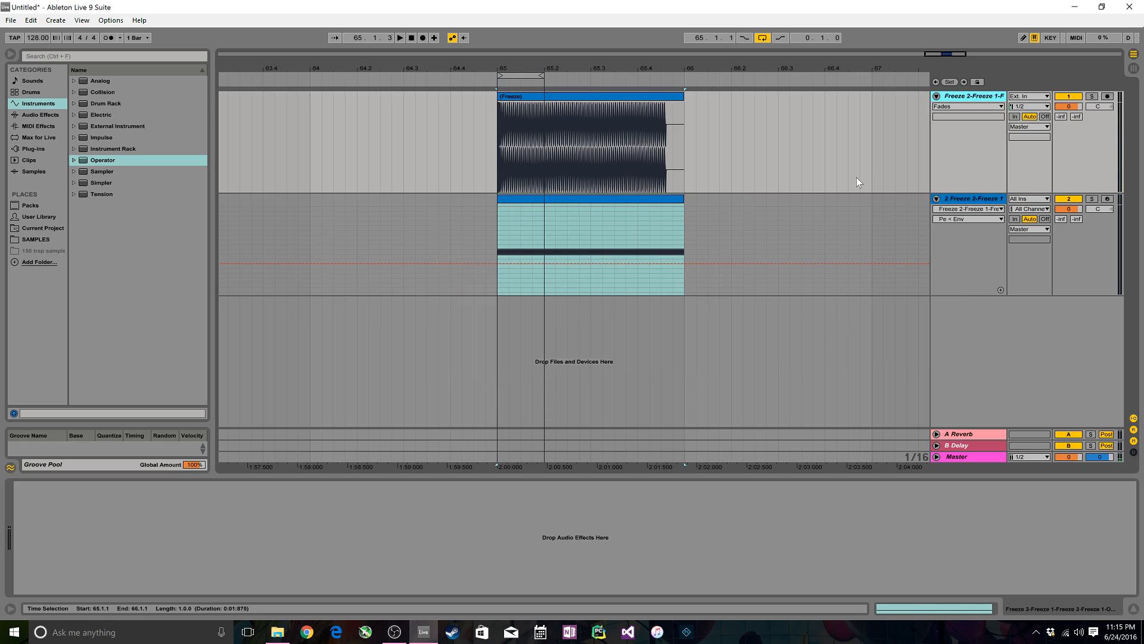
left_click_drag(496, 58, 660, 59)
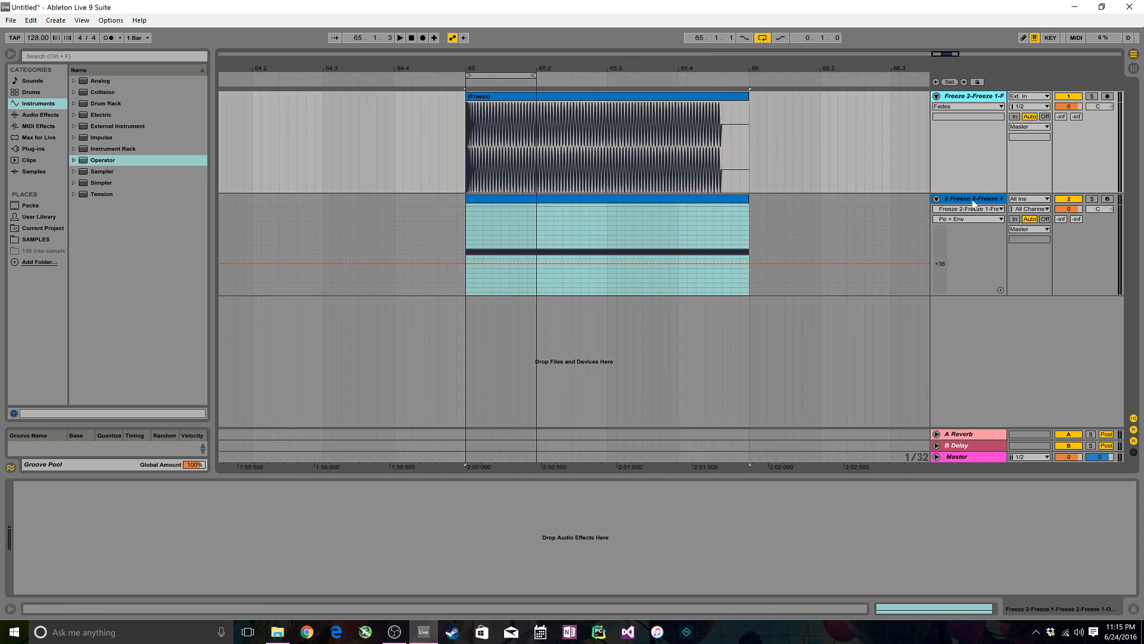
Step: Replace the remaining sampler's sample with the clip flattened from the +36 st pitch sweep
left_click(973, 203)
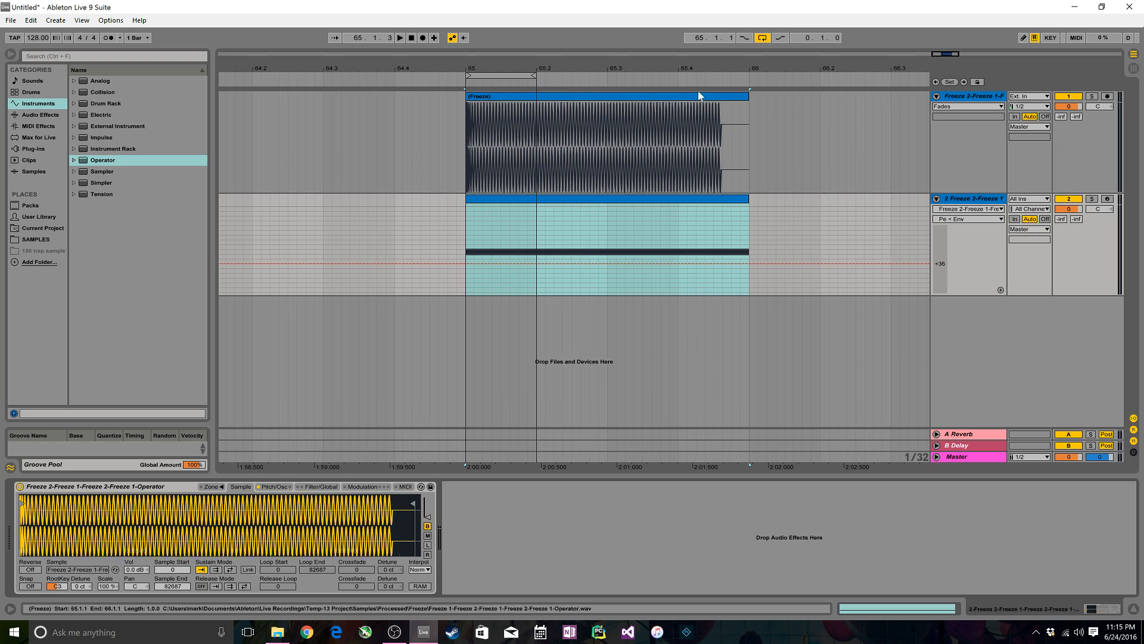
left_click(616, 98)
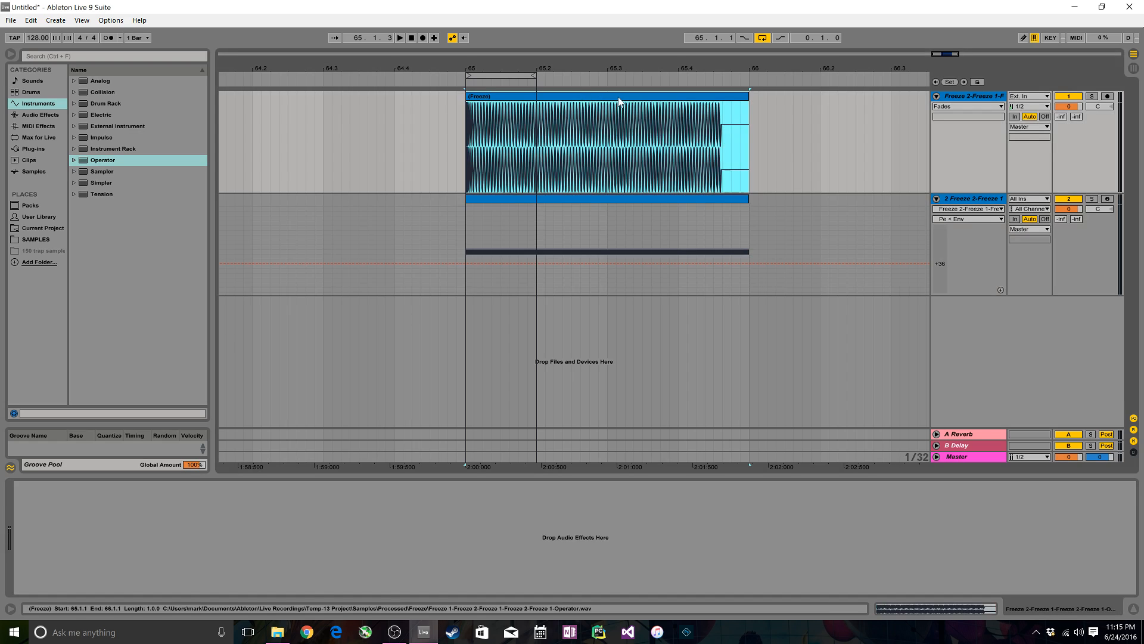
left_click(989, 210)
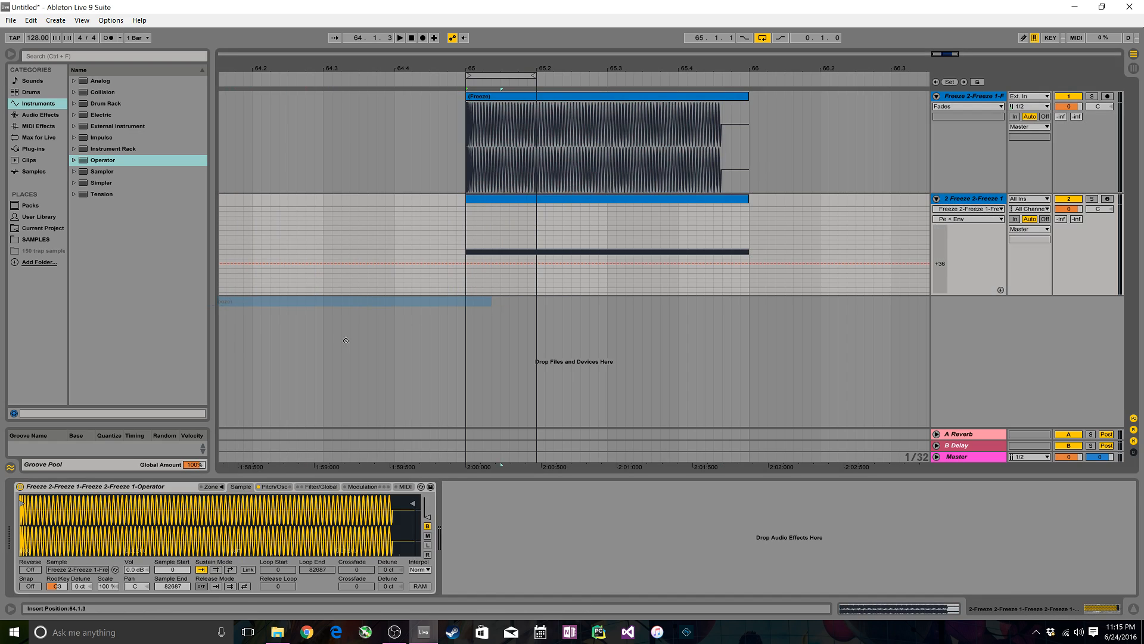
left_click_drag(221, 515, 237, 498)
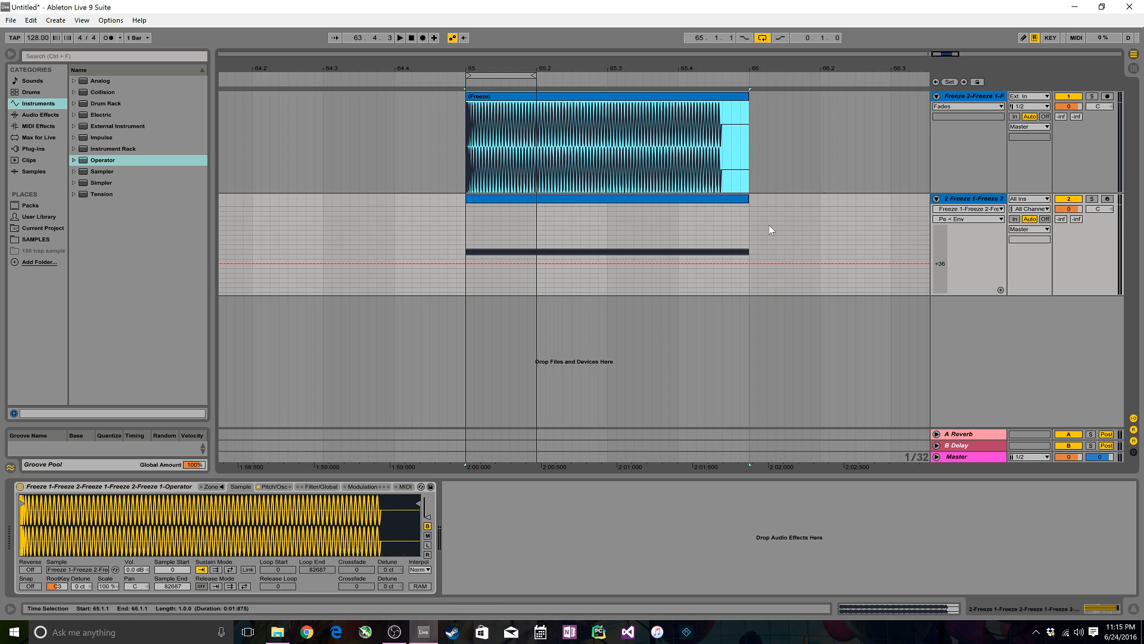
Step: Delete the flattened audio track and audition the remaining sampler track
left_click(980, 101)
key("Delete")
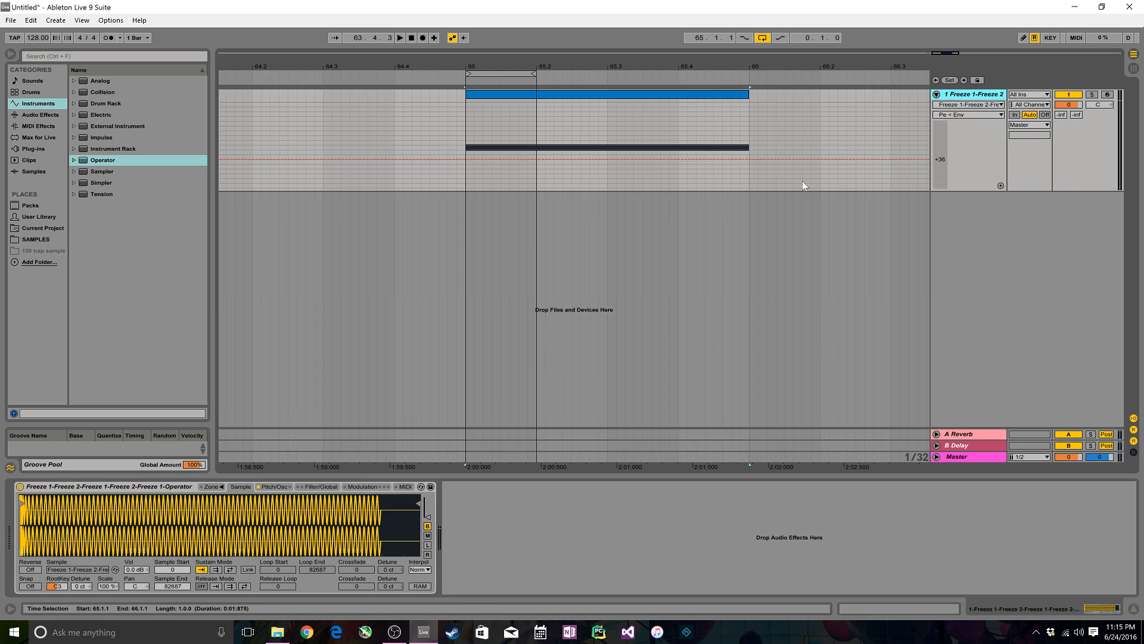
left_click(522, 262)
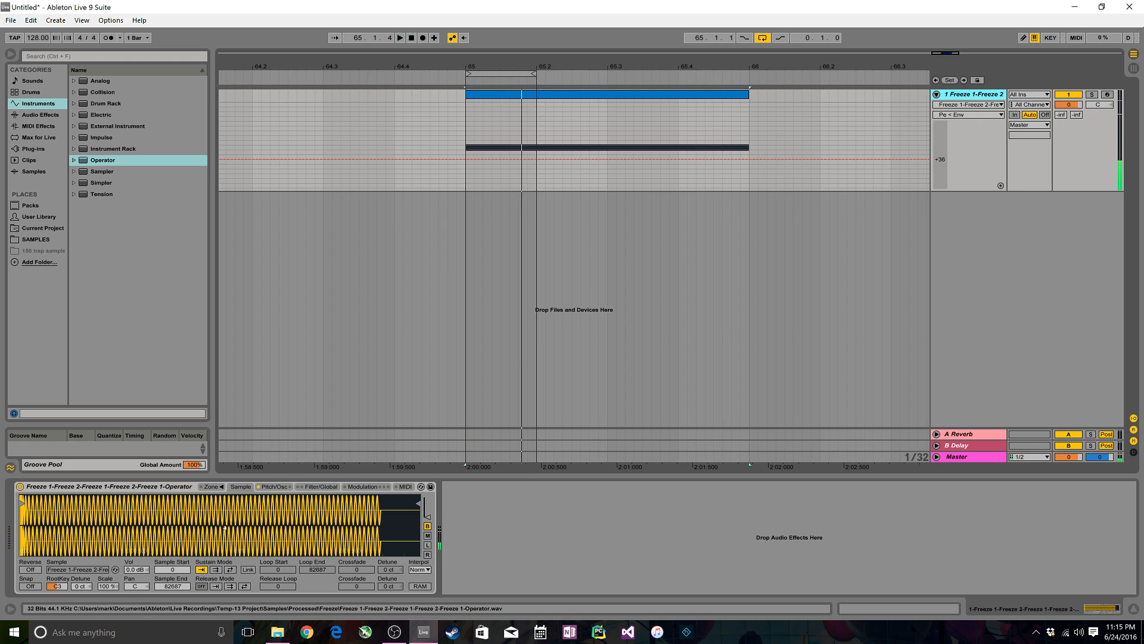
Step: Set the Sampler's pitch envelope amount to +12 st and its decay to 225 ms, and audition the sound
left_click(279, 488)
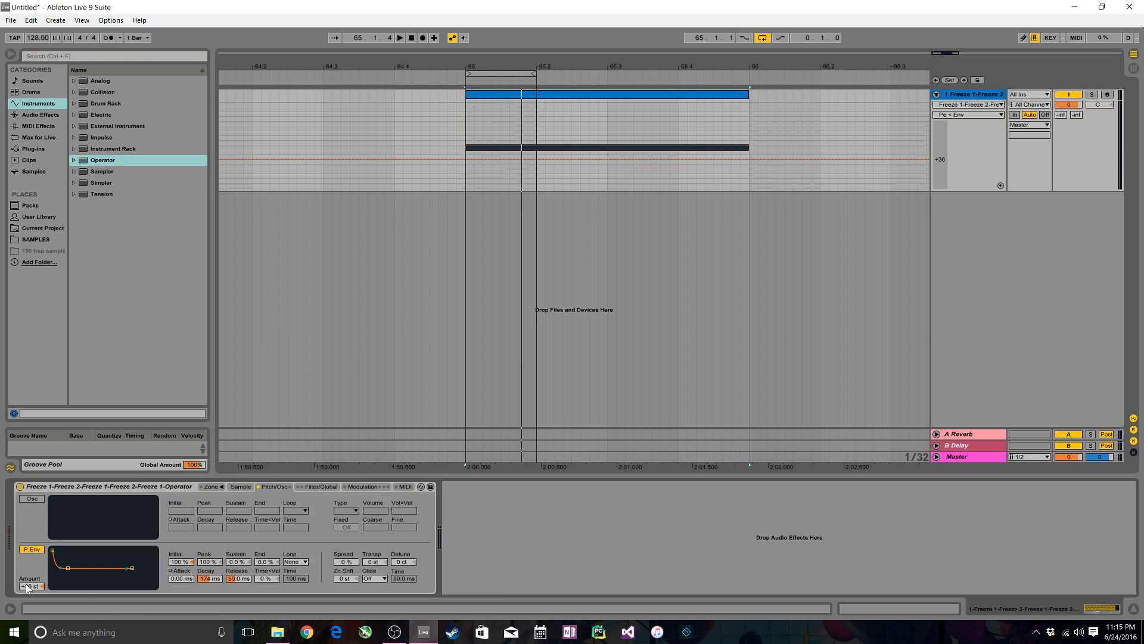
type("12")
key("Return")
left_click(210, 578)
left_click_drag(209, 578, 215, 581)
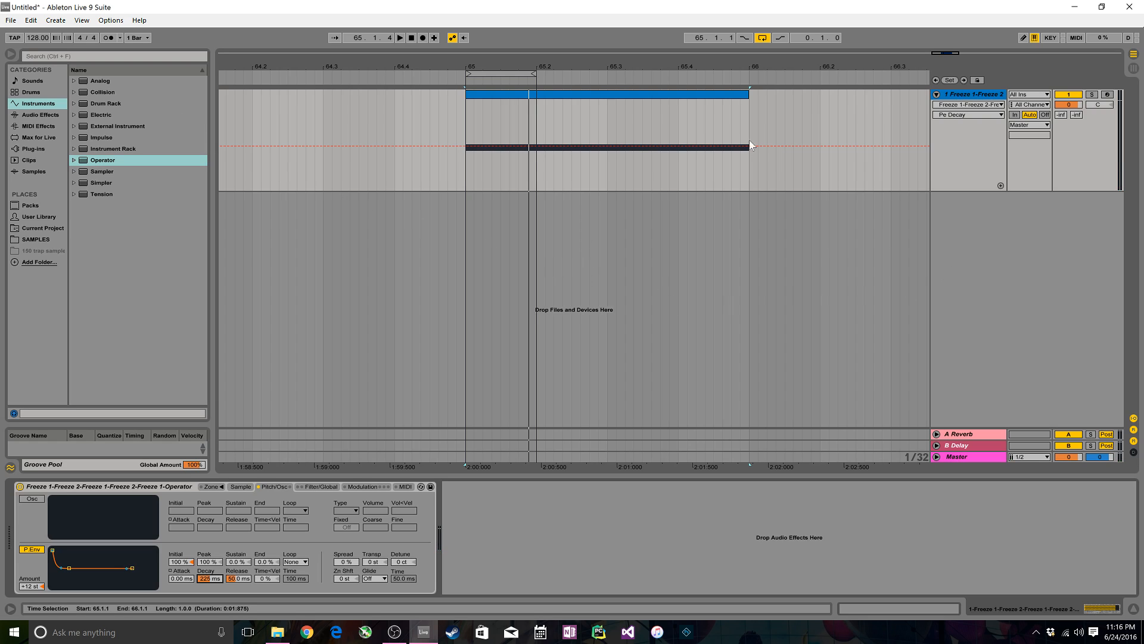
key("space")
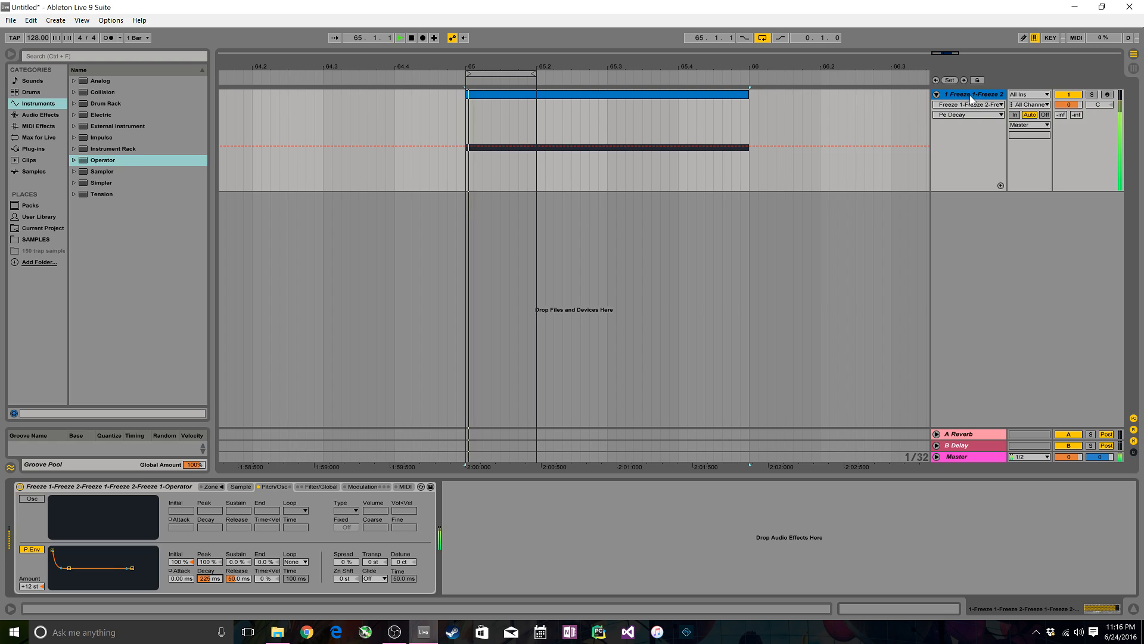
key("space")
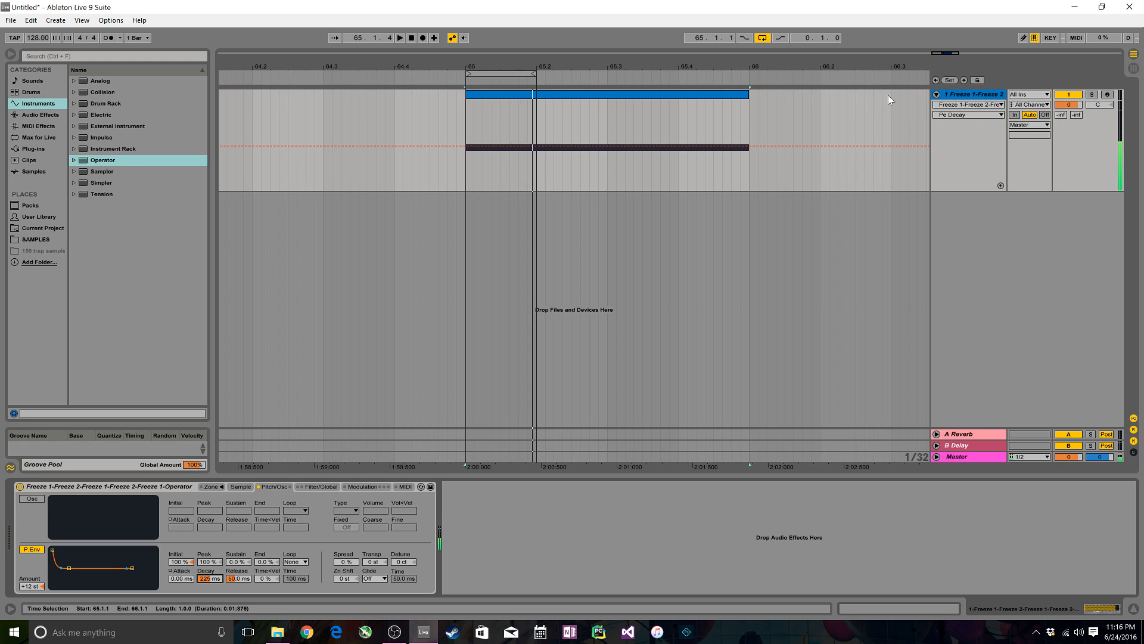
Step: Freeze and flatten the sampler track with the +12 st pitch sweep to audio
left_click(972, 99)
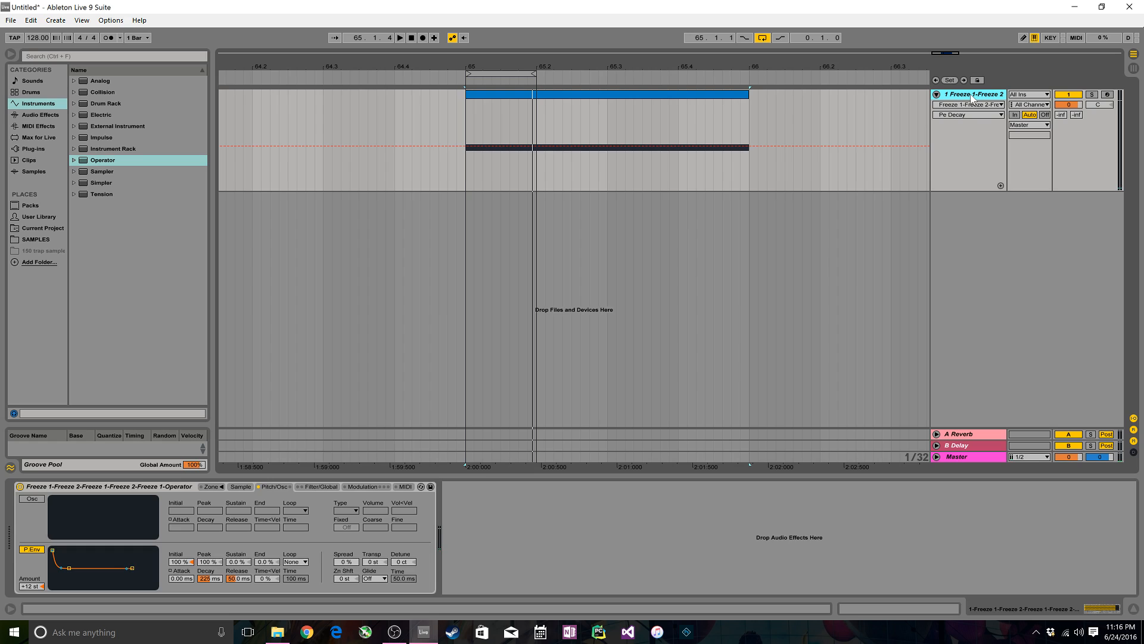
right_click(972, 99)
left_click(845, 150)
right_click(962, 96)
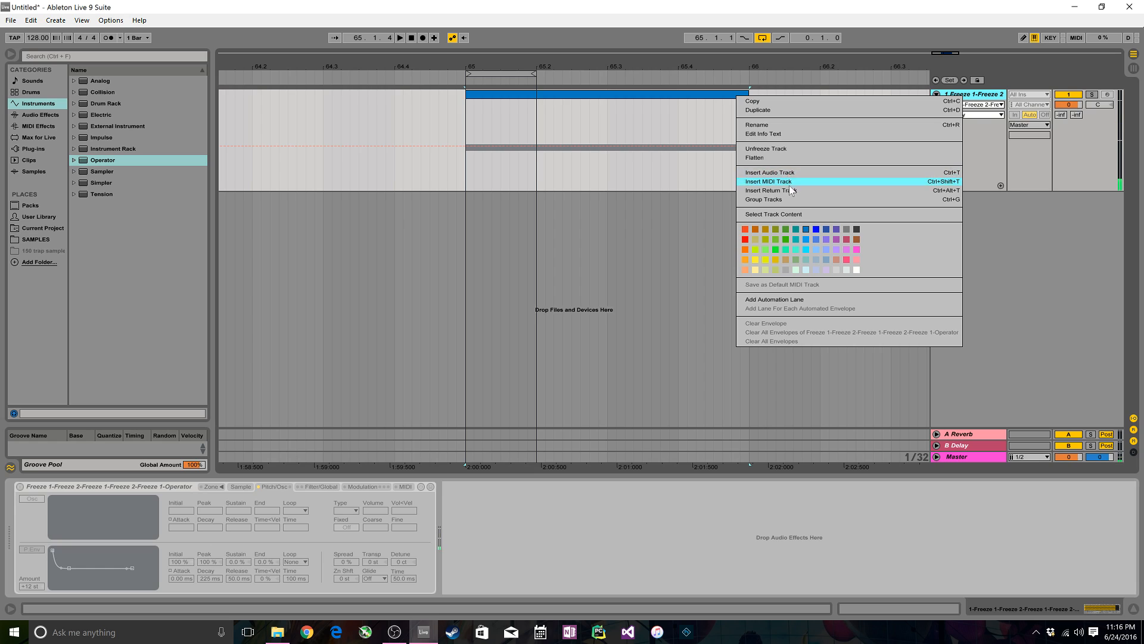
left_click(790, 158)
Step: Add a Saturator to the flattened audio track and set its curve type to Soft Sine
left_click_drag(469, 65, 459, 137)
mouse_move(430, 69)
left_mouse_down()
mouse_move(646, 69)
mouse_move(687, 63)
mouse_move(686, 36)
left_mouse_up()
left_click_drag(483, 66, 483, 90)
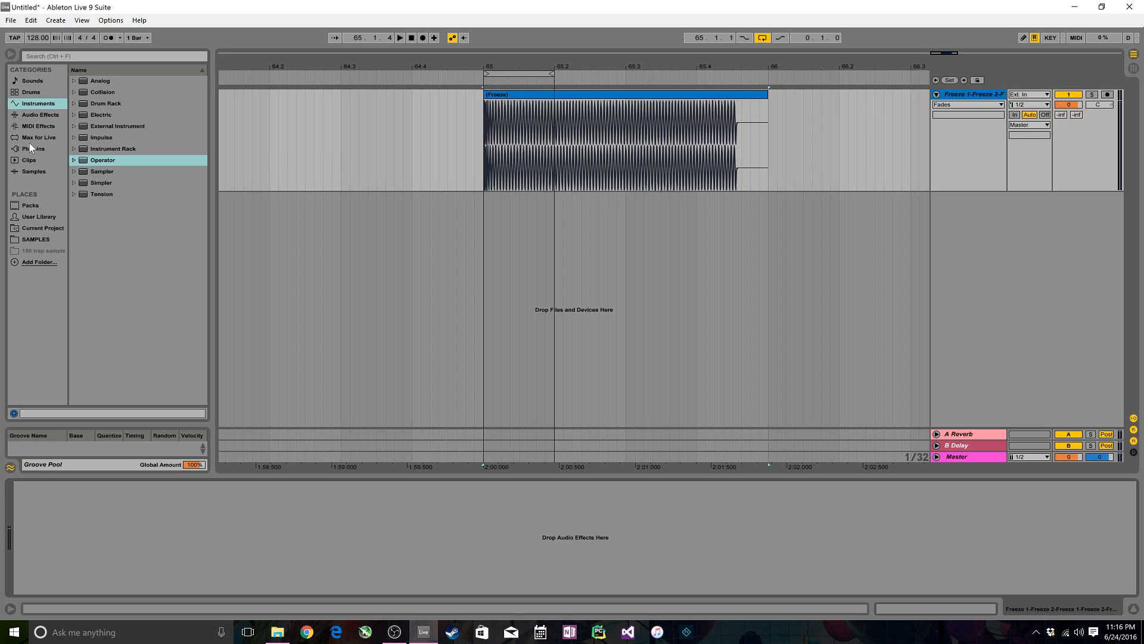
left_click(39, 117)
left_click(135, 274)
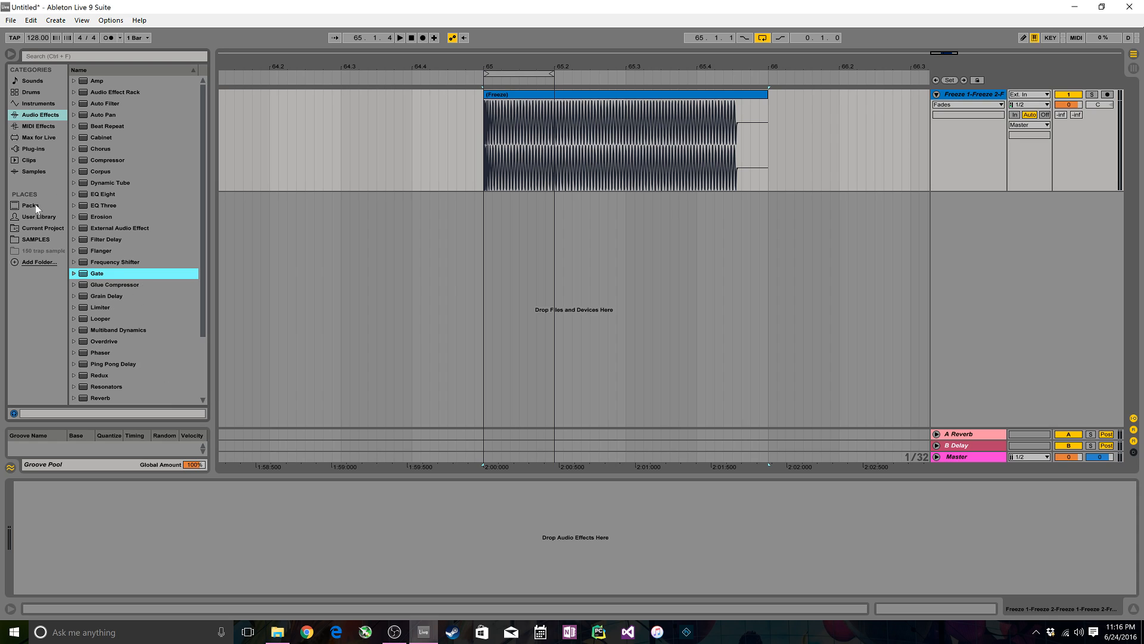
left_click(112, 345)
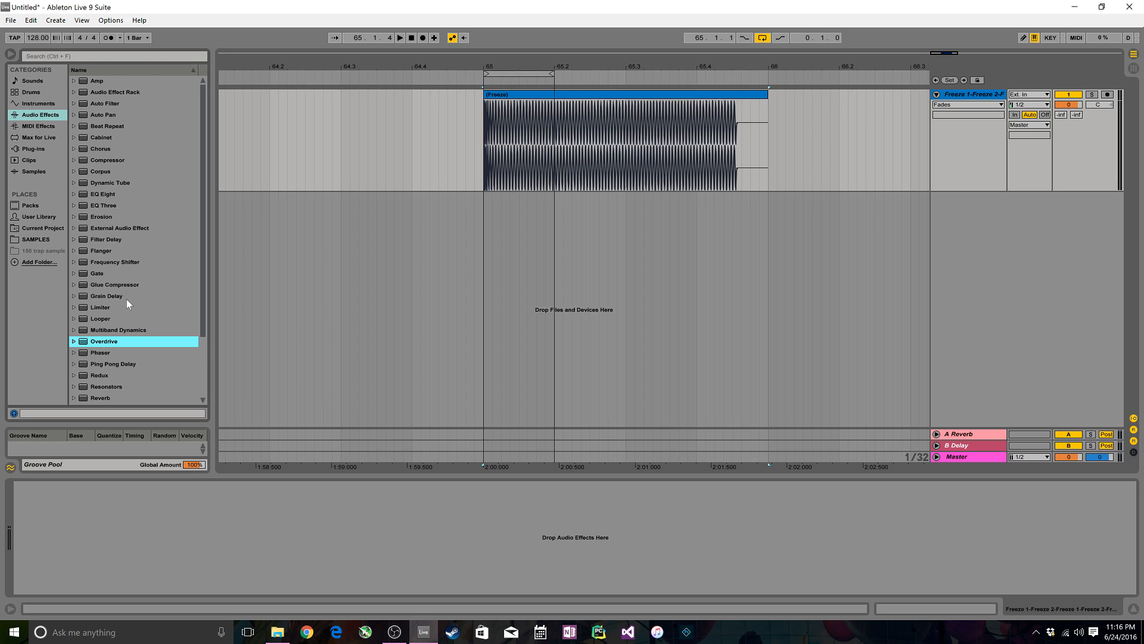
left_click(123, 274)
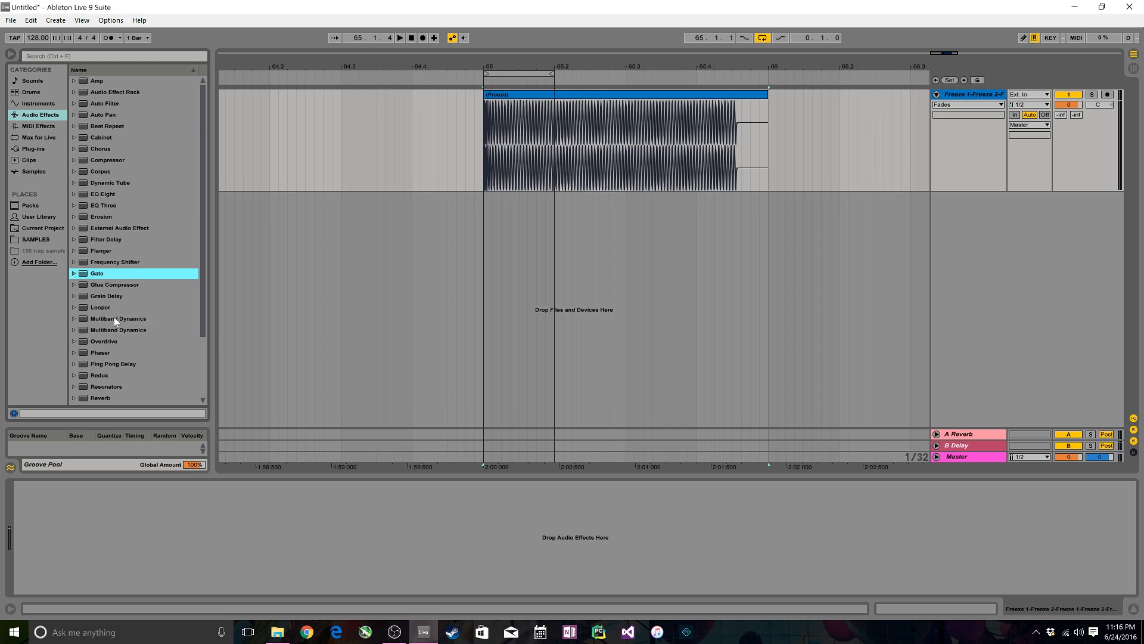
scroll(117, 322, "down", 2)
left_click_drag(109, 354, 523, 140)
left_click(78, 549)
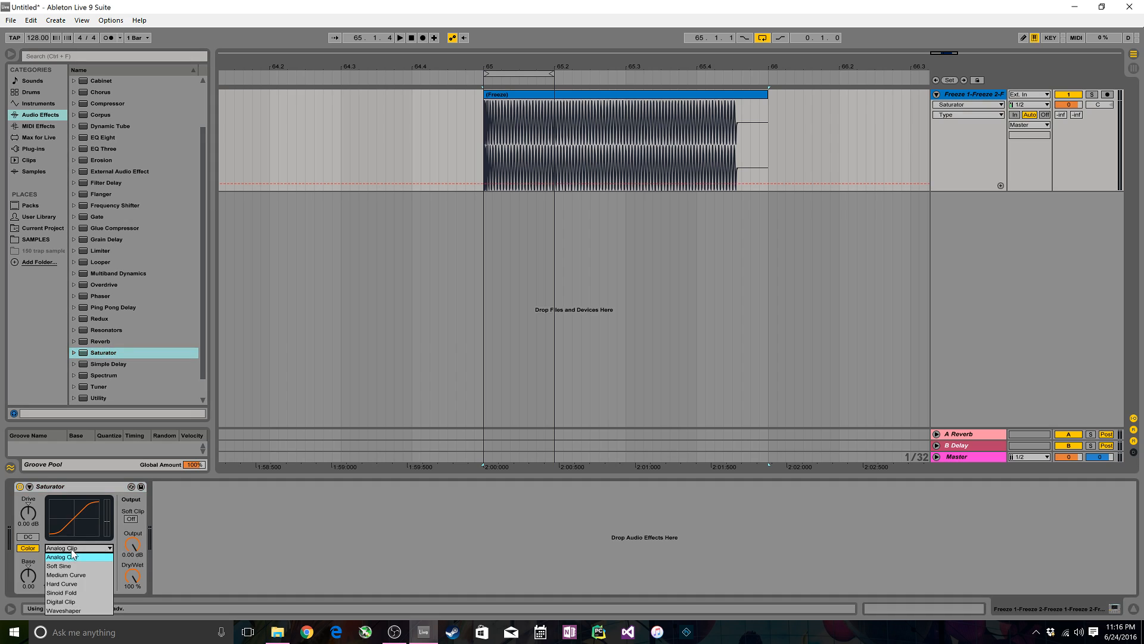
left_click(81, 573)
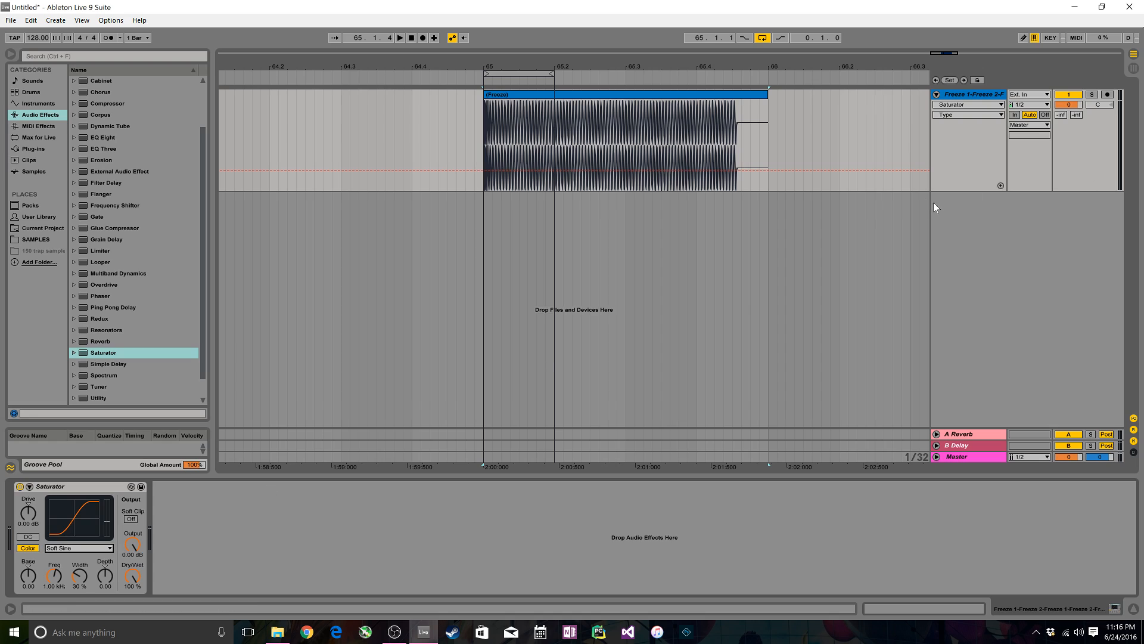
Step: Automate the Saturator's Dry/Wet to hold about 73 % around the clip's start and ramp to 0 % on both sides
left_click(133, 576)
left_click_drag(969, 191, 968, 262)
left_click_drag(482, 66, 362, 125)
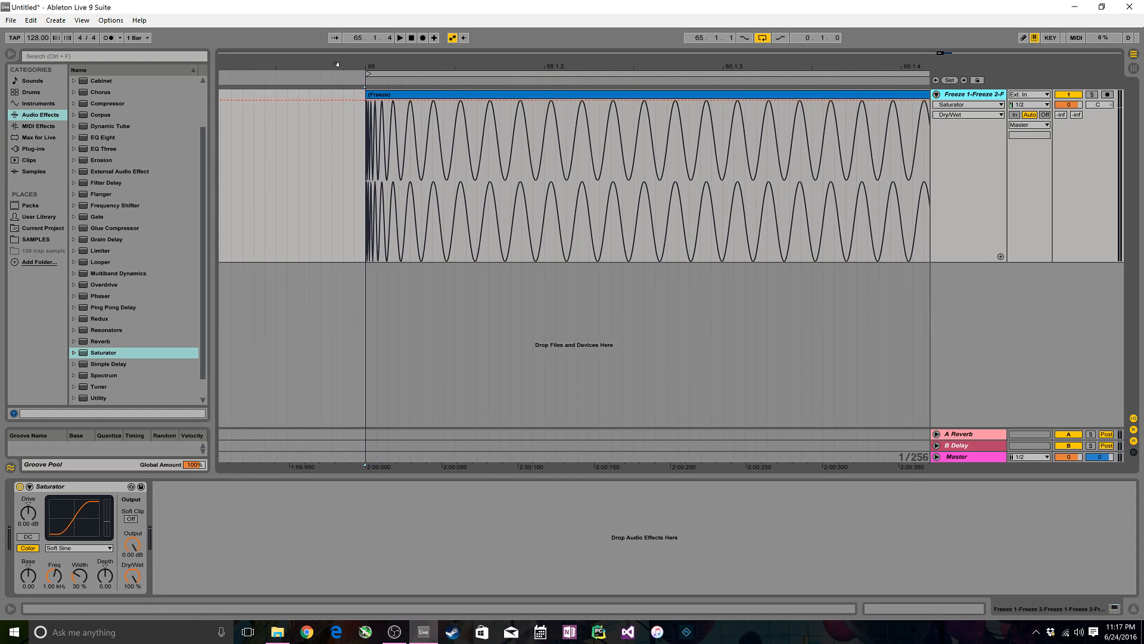
left_click(364, 106)
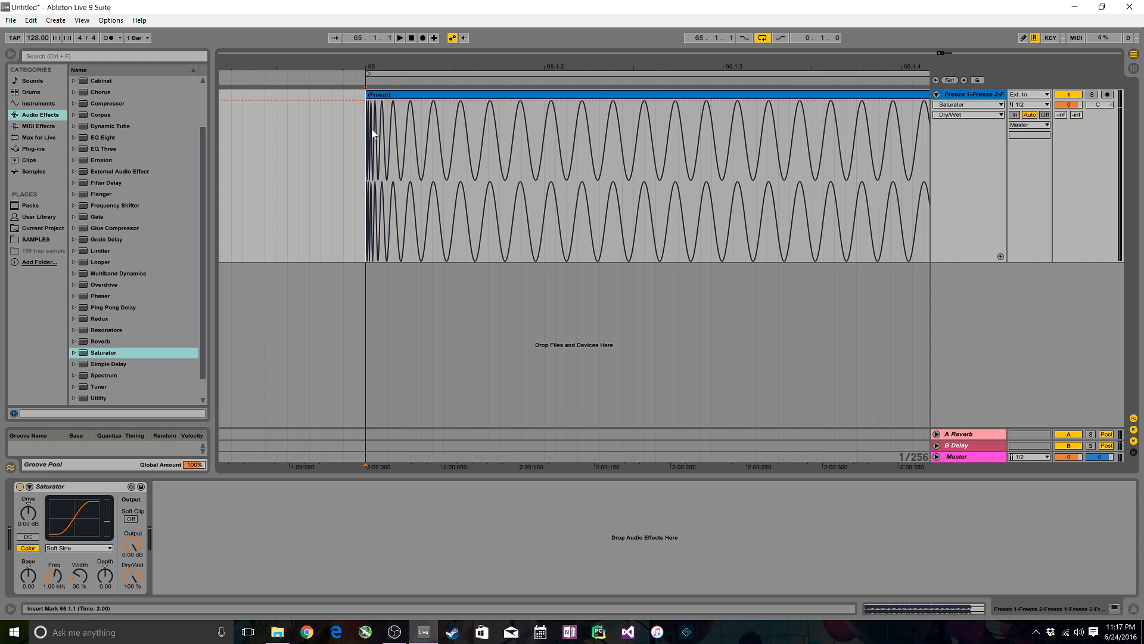
left_click(406, 101)
left_click_drag(348, 100, 335, 261)
left_click_drag(464, 101, 488, 261)
left_click_drag(405, 102, 370, 137)
left_click_drag(414, 100, 414, 144)
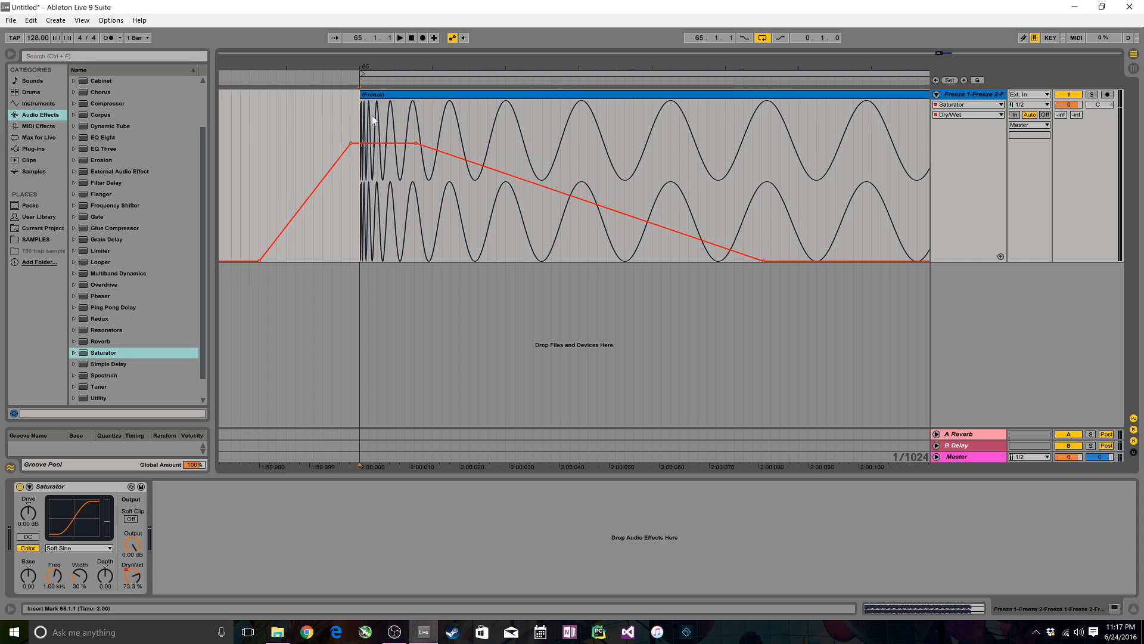
Step: Shape the falling side of the Dry/Wet automation into a steep curve with a longer, gradually flattening tail
left_click_drag(368, 65, 368, 131)
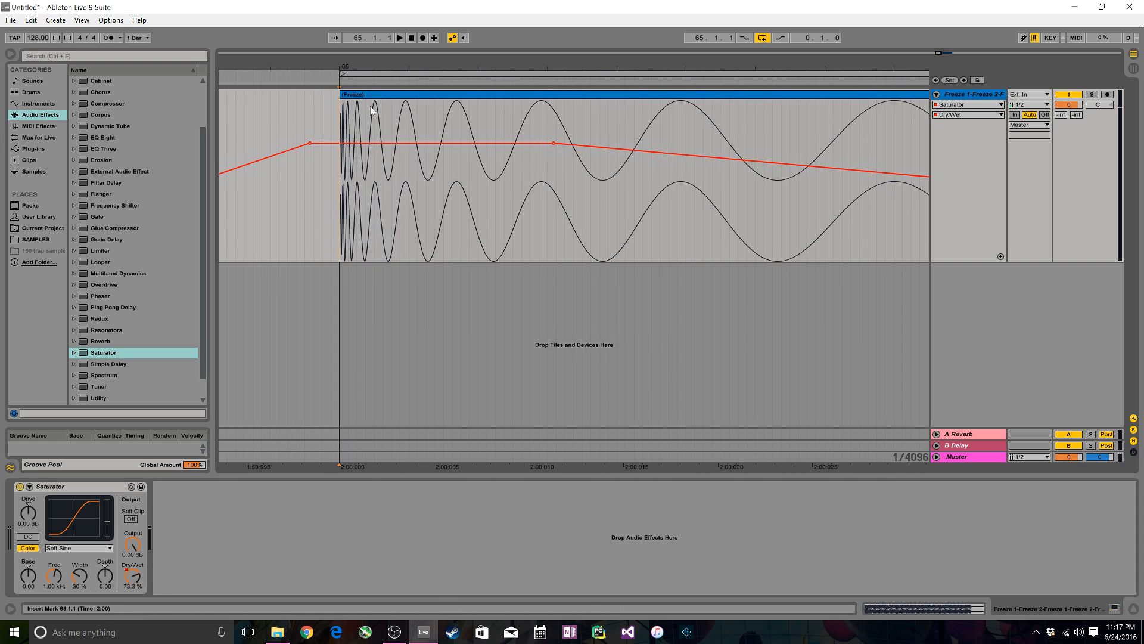
left_click_drag(388, 66, 389, 8)
left_click_drag(440, 192, 441, 246)
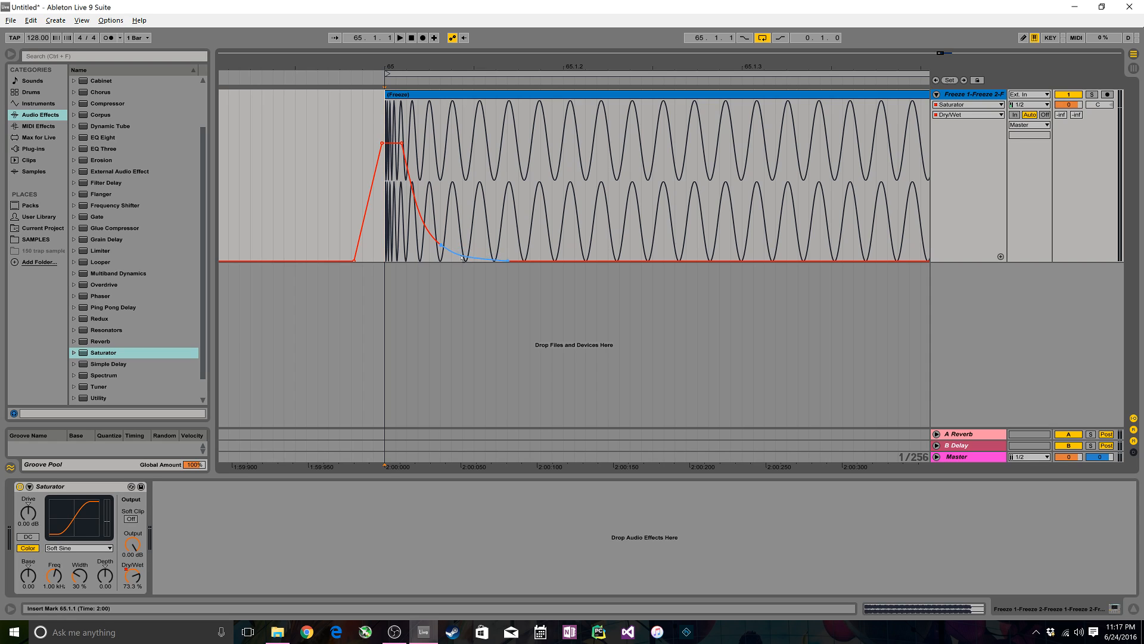
left_click_drag(508, 261, 564, 260)
left_click_drag(516, 67, 432, 88)
left_click_drag(494, 260, 504, 284)
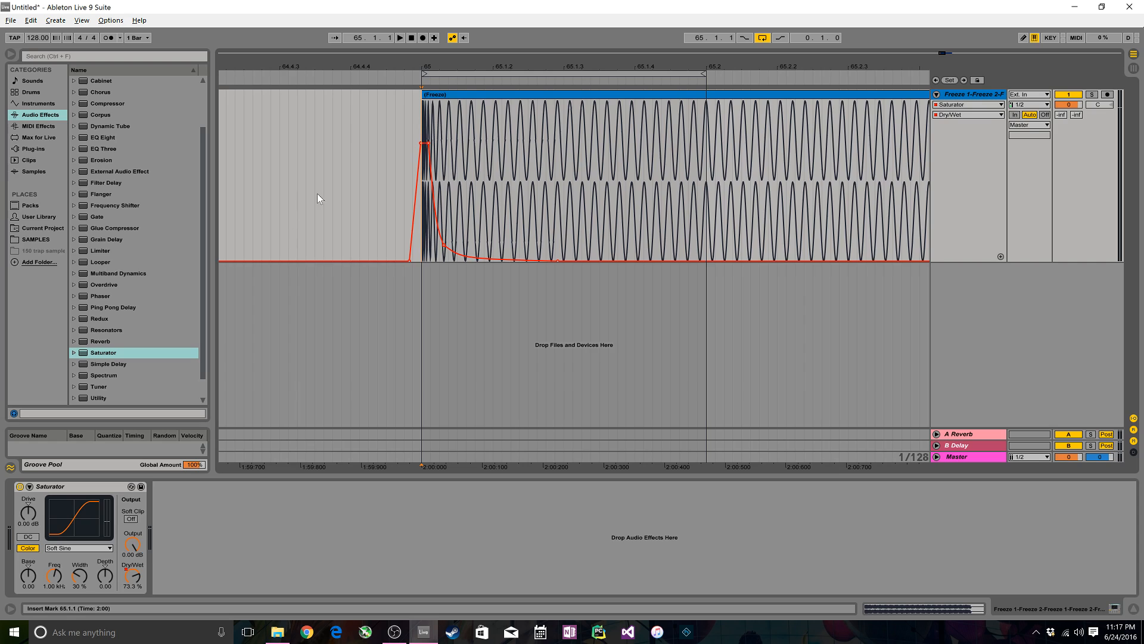
Step: Play the kick from just before the clip, comparing it with the Saturator on and bypassed
left_click(407, 171)
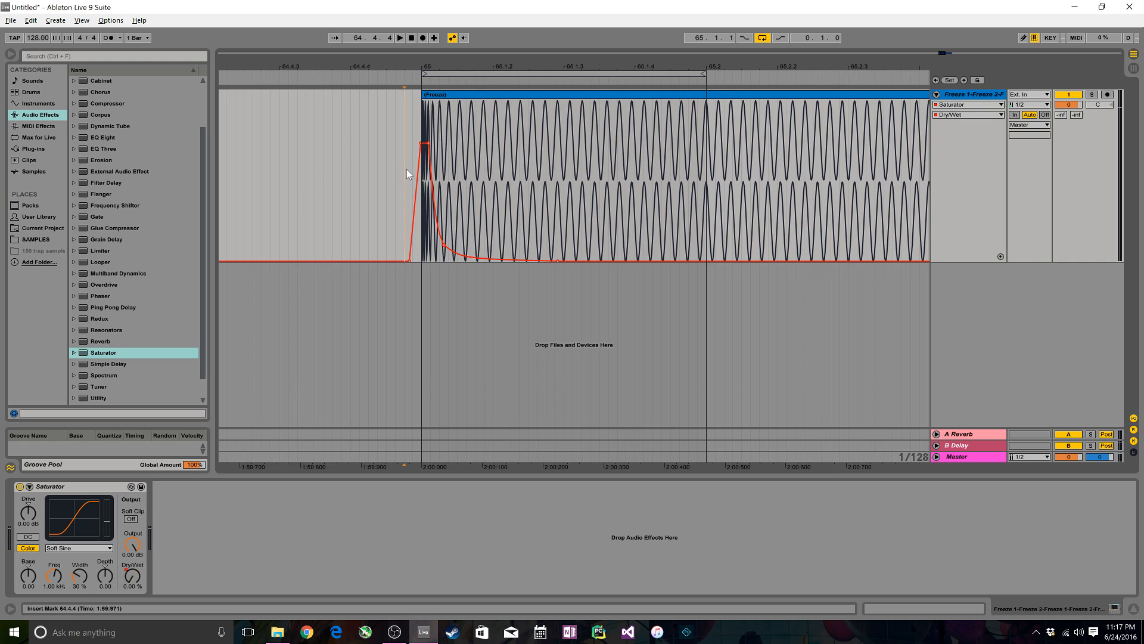
key("space")
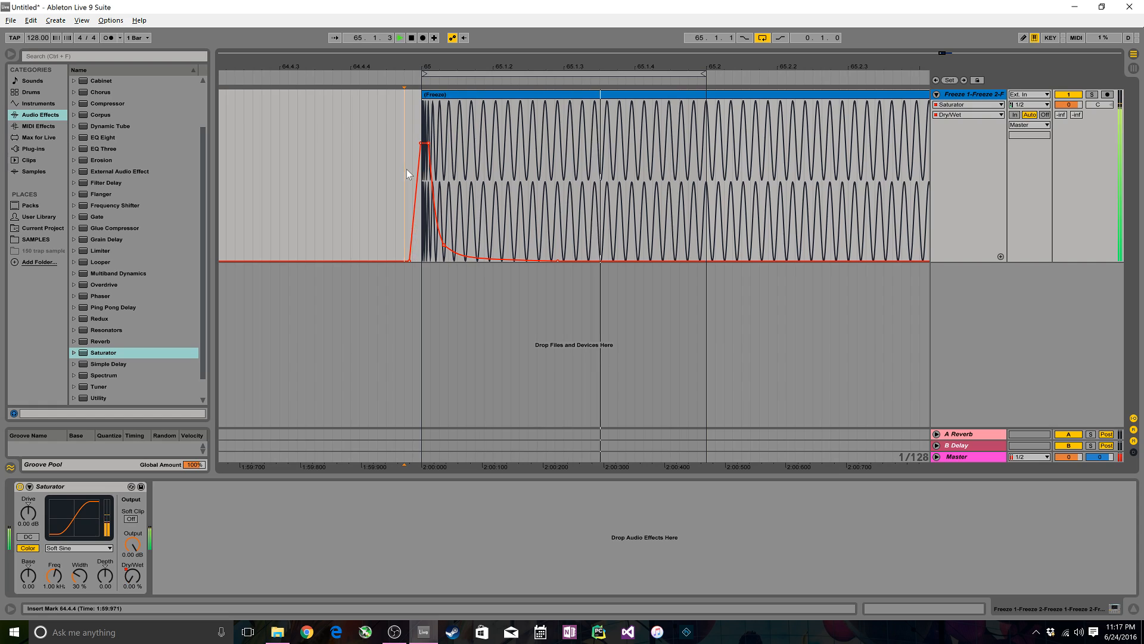
key("space")
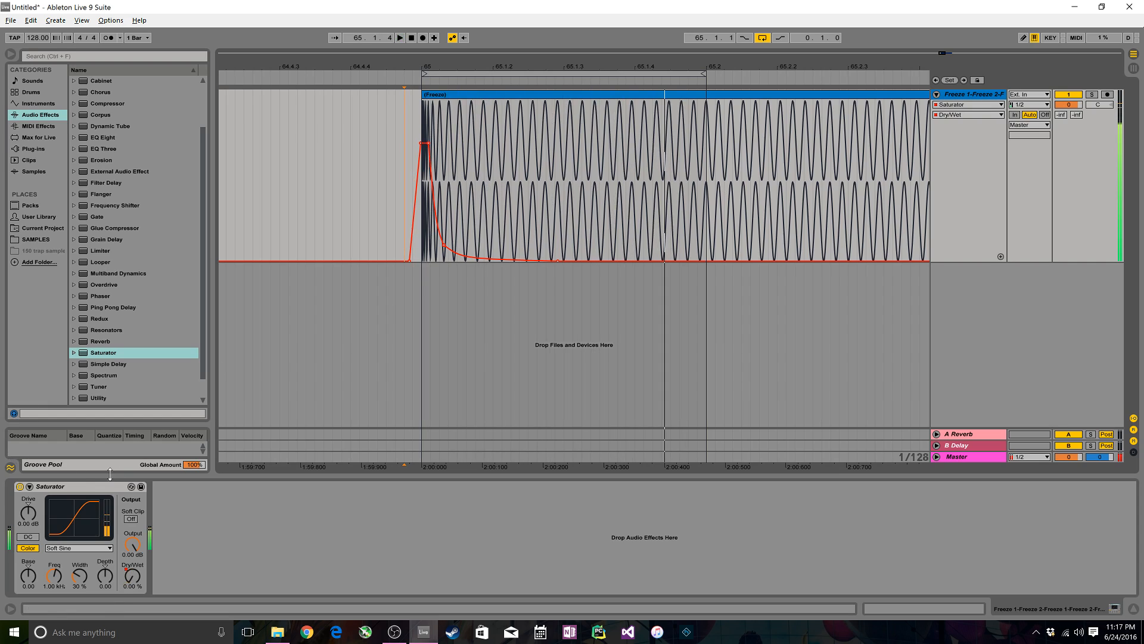
left_click(19, 486)
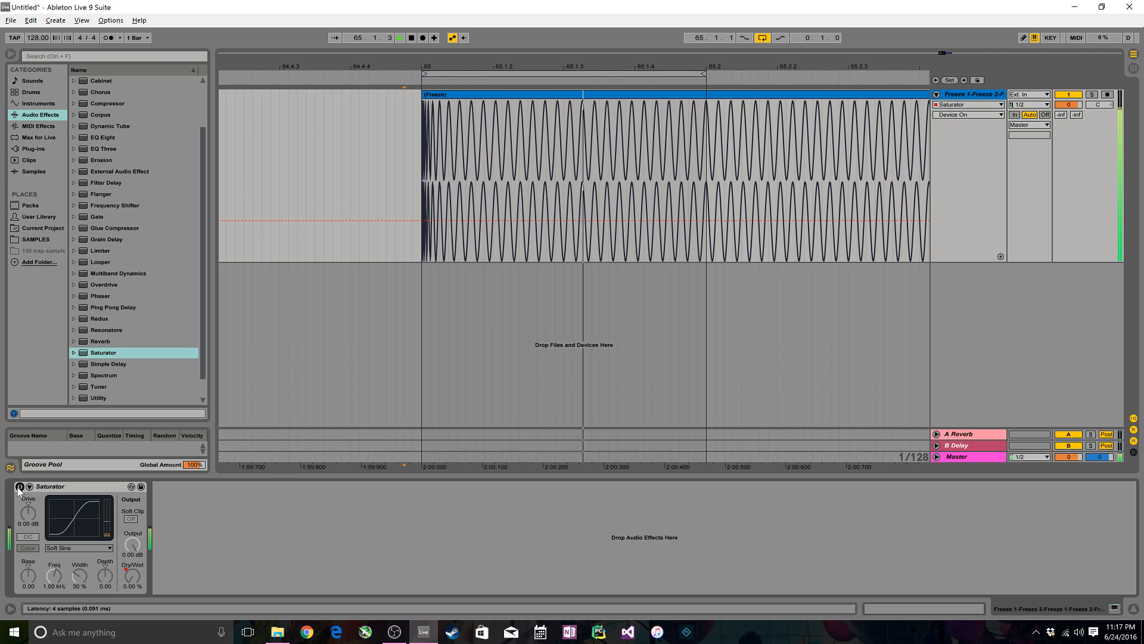
key("space")
left_click(19, 486)
key("space")
Step: Try a Saturator Drive of 2 dB and compare the playback with the device bypassed
left_click(28, 512)
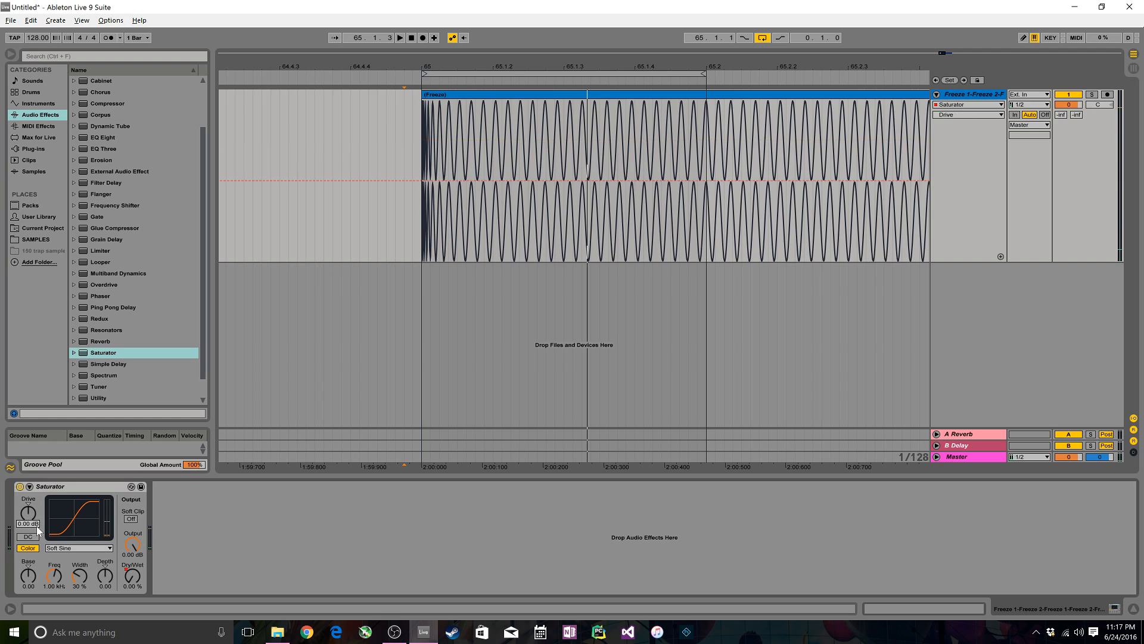
key("space")
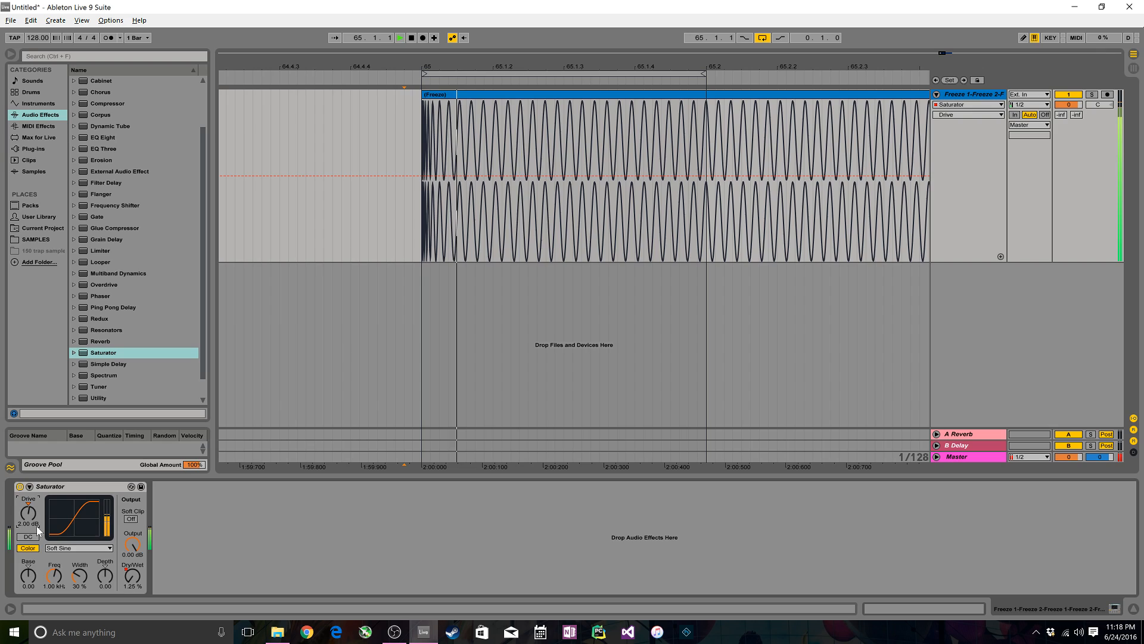
left_click(19, 486)
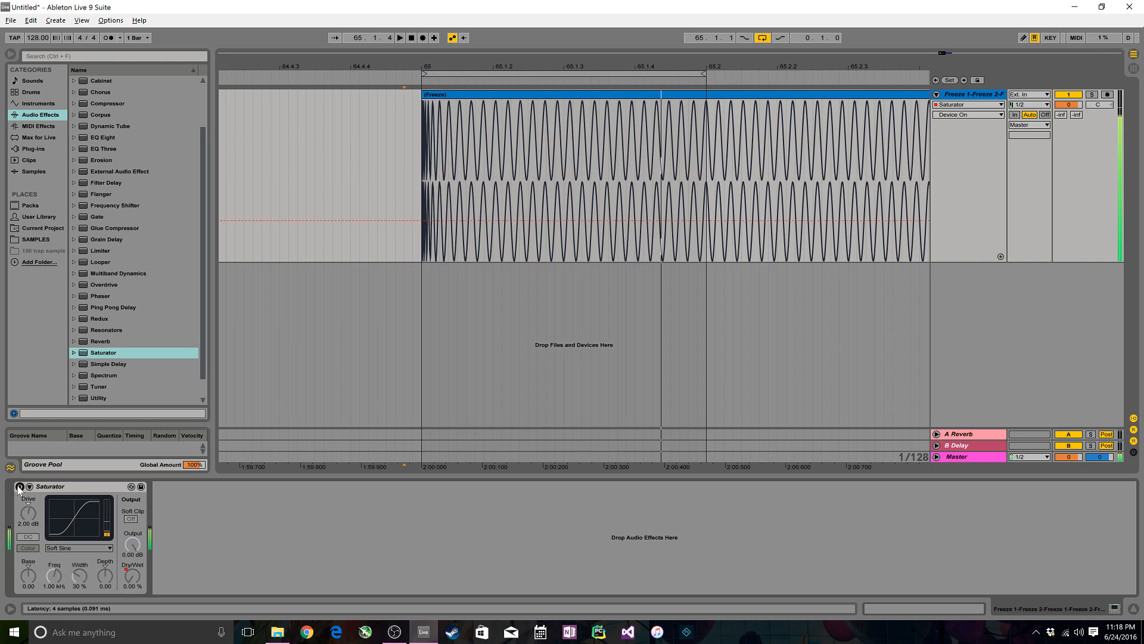
left_click(19, 486)
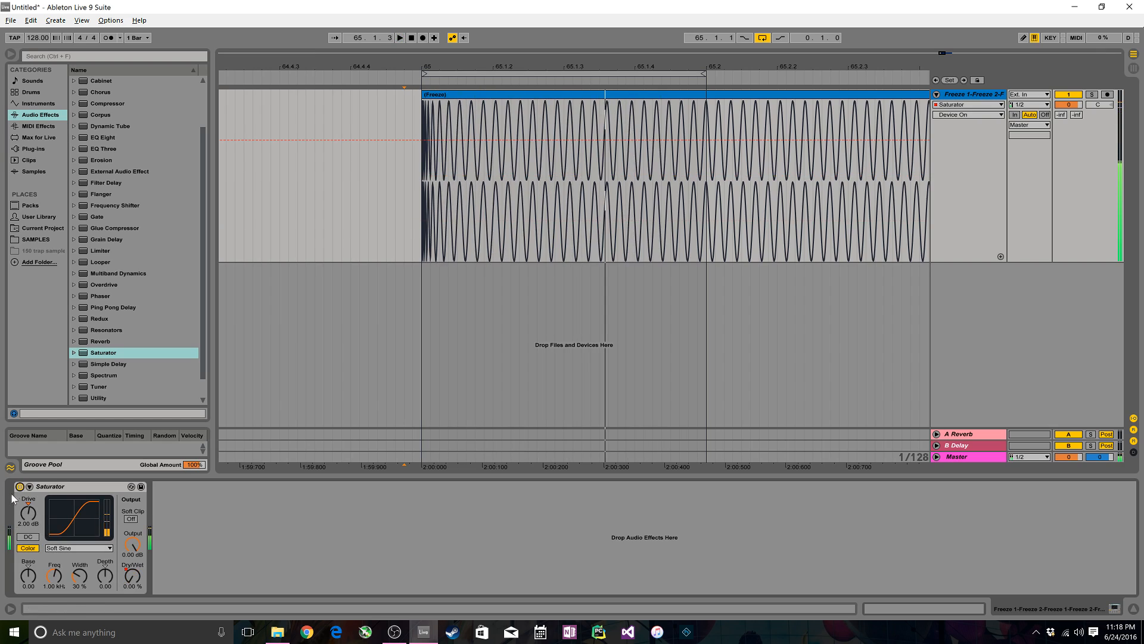
Step: Set the Saturator's Drive to 3.5 dB
left_click(29, 524)
type("3.5")
key("Return")
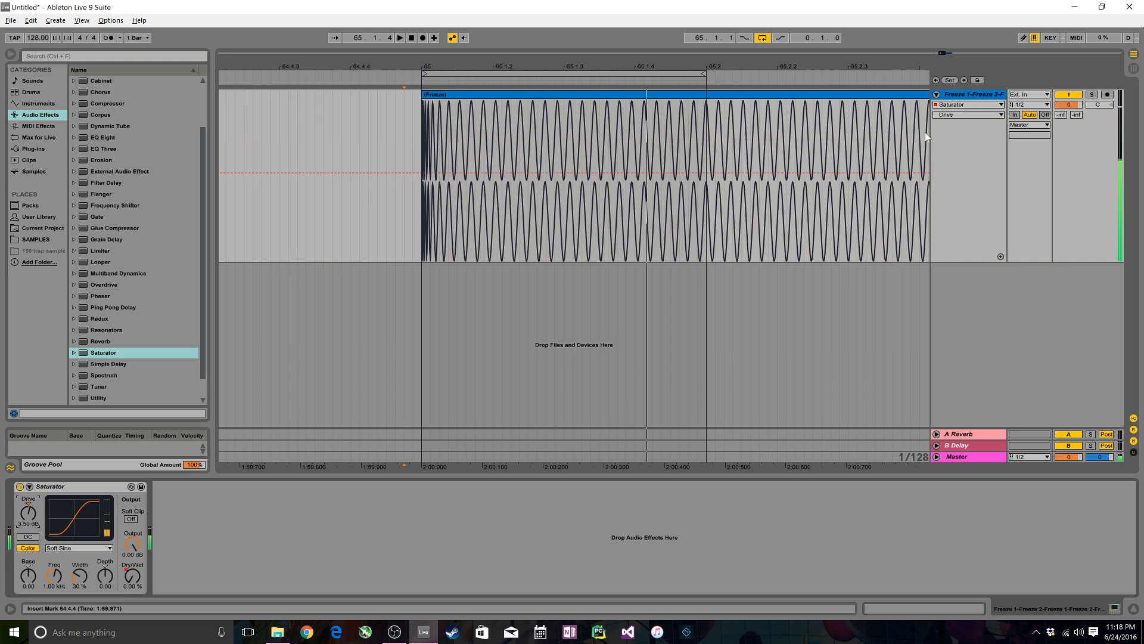
Step: Freeze and flatten the saturated kick track to audio
left_click_drag(733, 66, 652, 64)
right_click(971, 95)
left_click(983, 150)
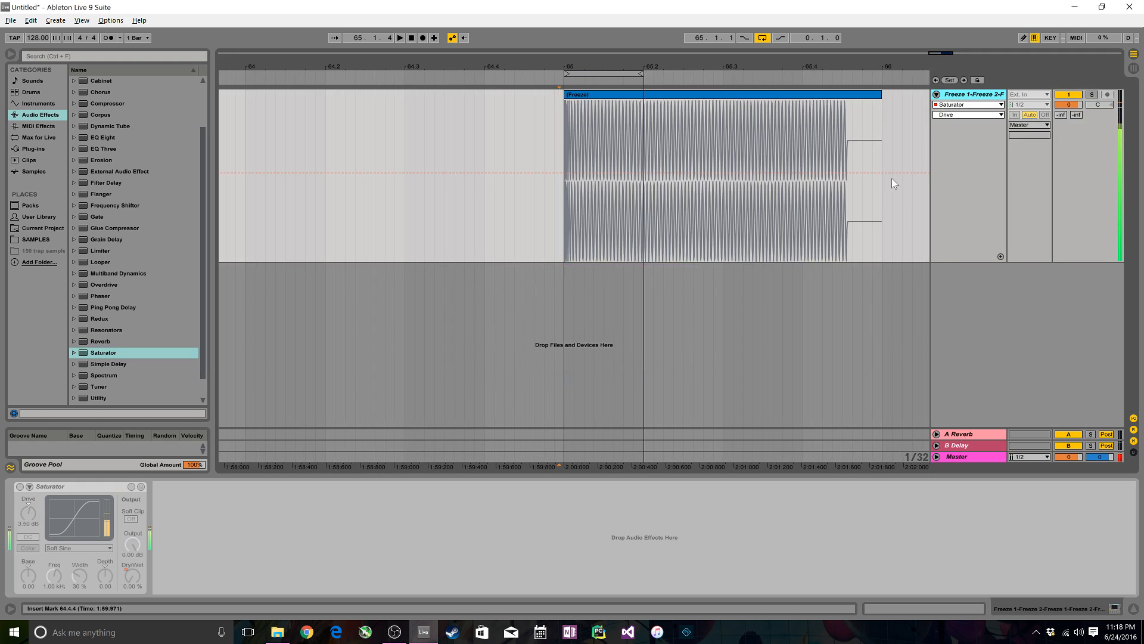
right_click(976, 98)
left_click(1002, 158)
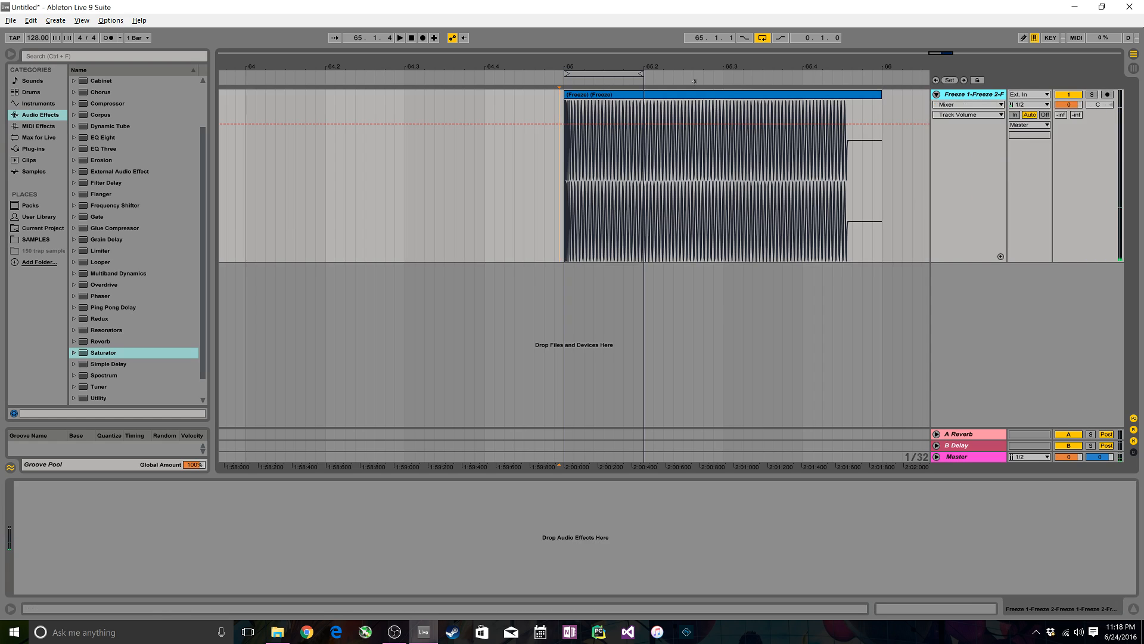
Step: Add a new Saturator to the flattened track with the Soft Sine curve and a Drive of 4 dB
left_click_drag(568, 66, 564, 75)
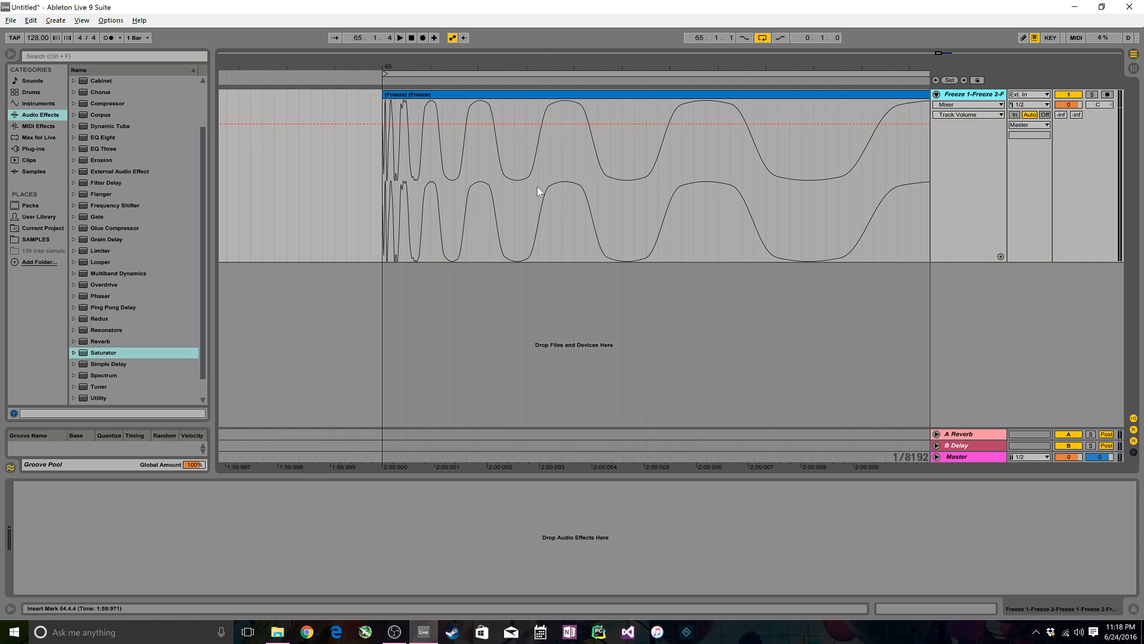
left_click_drag(452, 70, 388, 40)
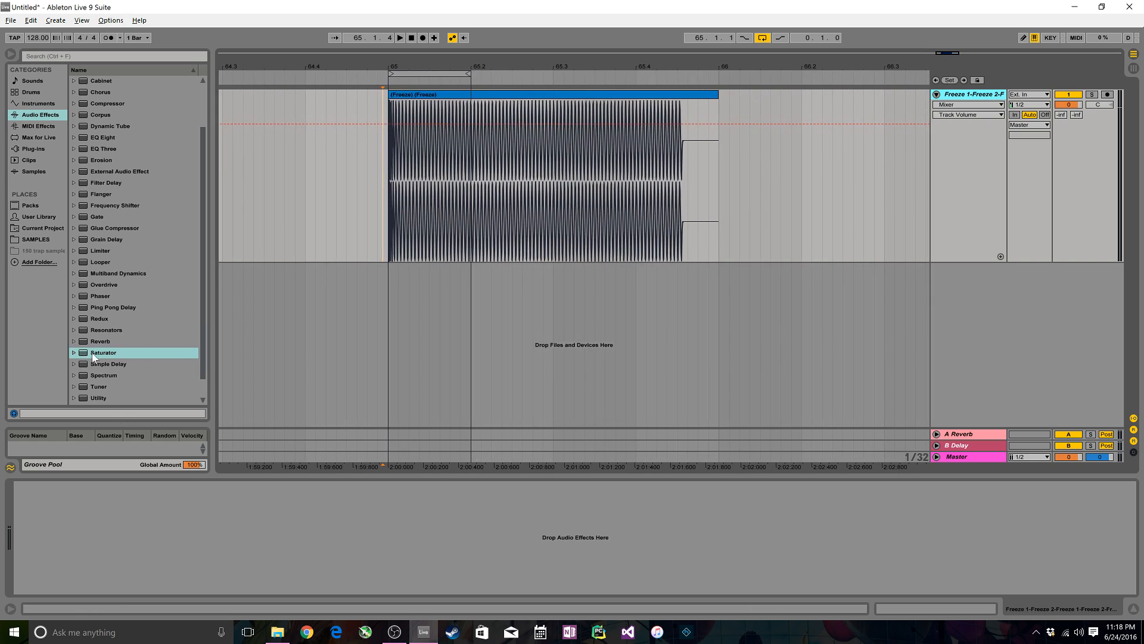
left_click_drag(94, 351, 402, 158)
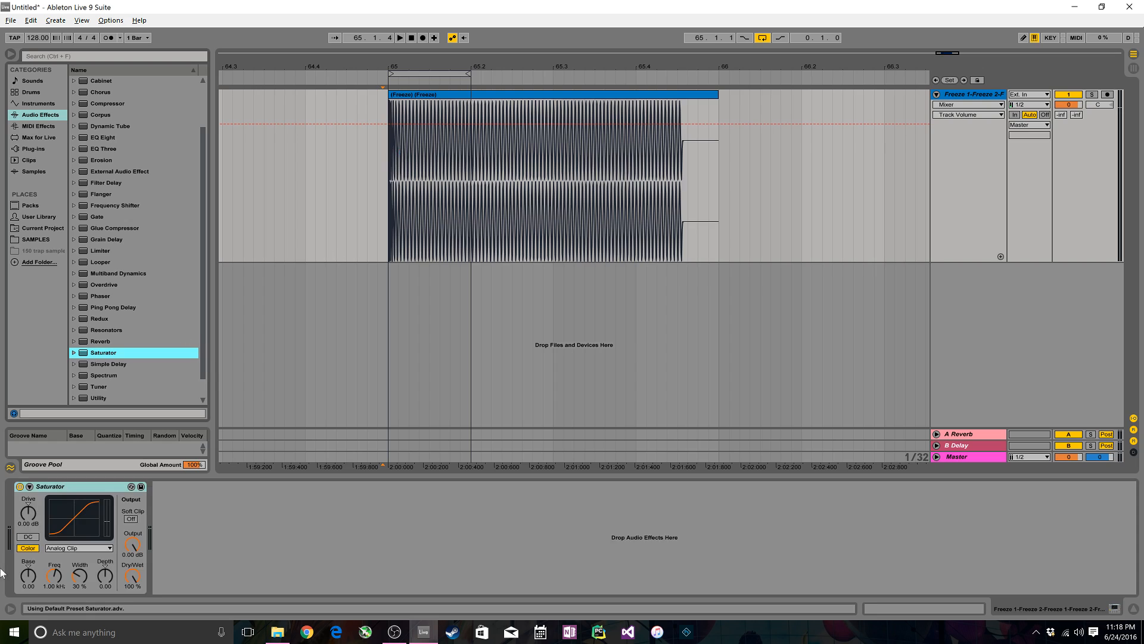
left_click(92, 548)
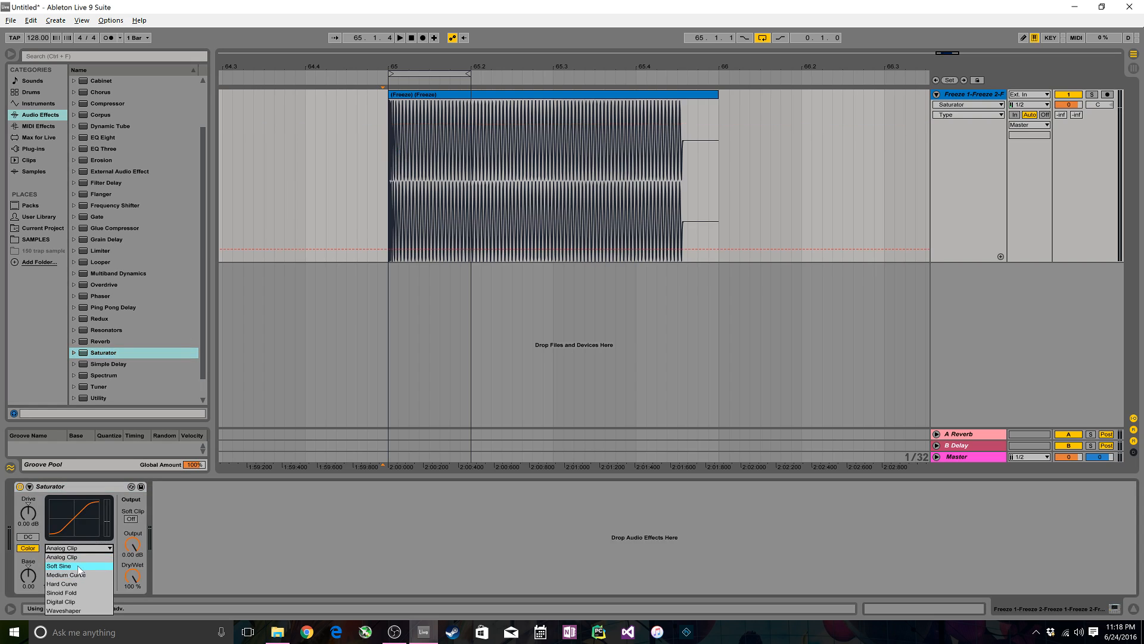
left_click(77, 566)
type("4")
key("Return")
Step: Automate the Saturator's Dry/Wet to stay at 100% over only the first few cycles of the kick and at 0% for the rest
left_click(134, 577)
left_click_drag(375, 66, 377, 155)
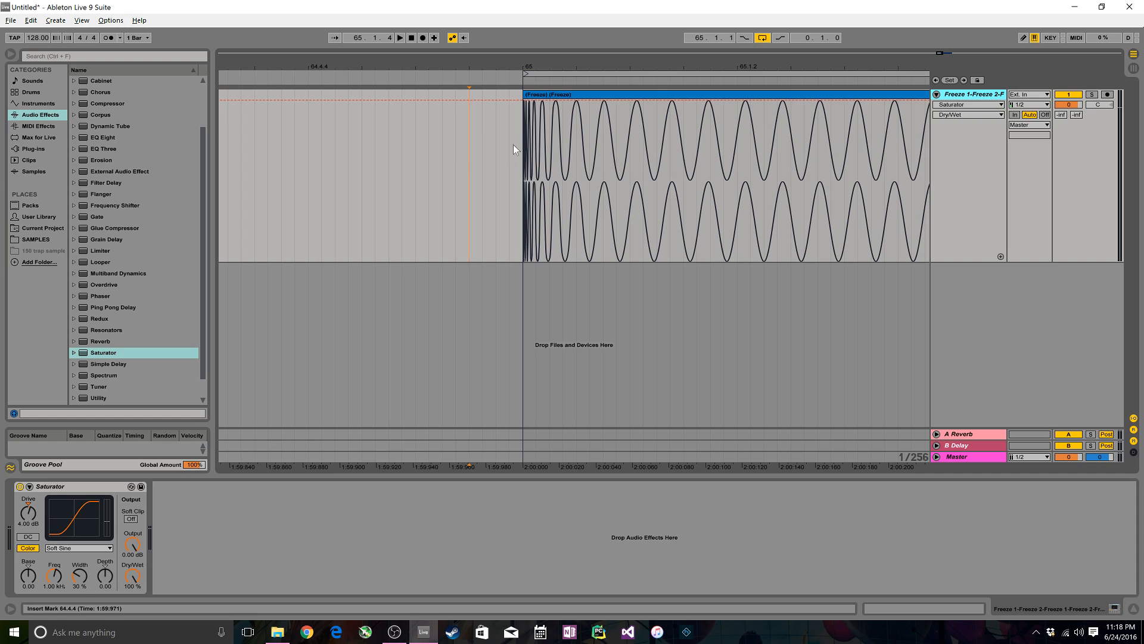
mouse_move(524, 111)
left_mouse_down()
mouse_move(588, 112)
mouse_move(468, 108)
mouse_move(501, 179)
mouse_move(500, 260)
left_mouse_up()
left_click_drag(593, 149, 670, 260)
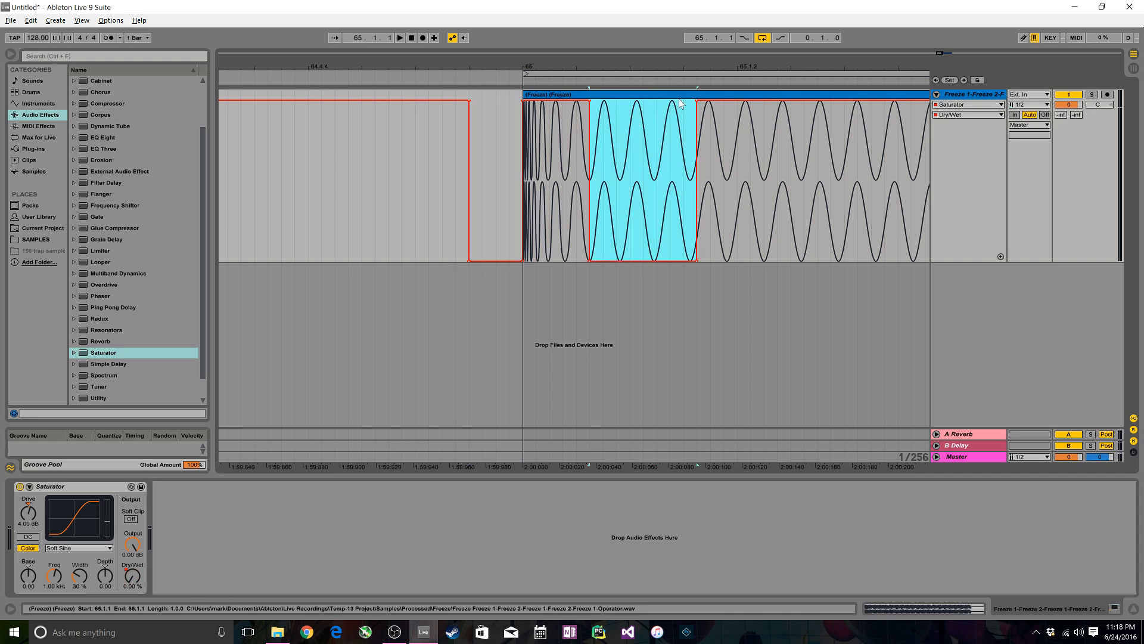
left_click_drag(700, 106, 704, 241)
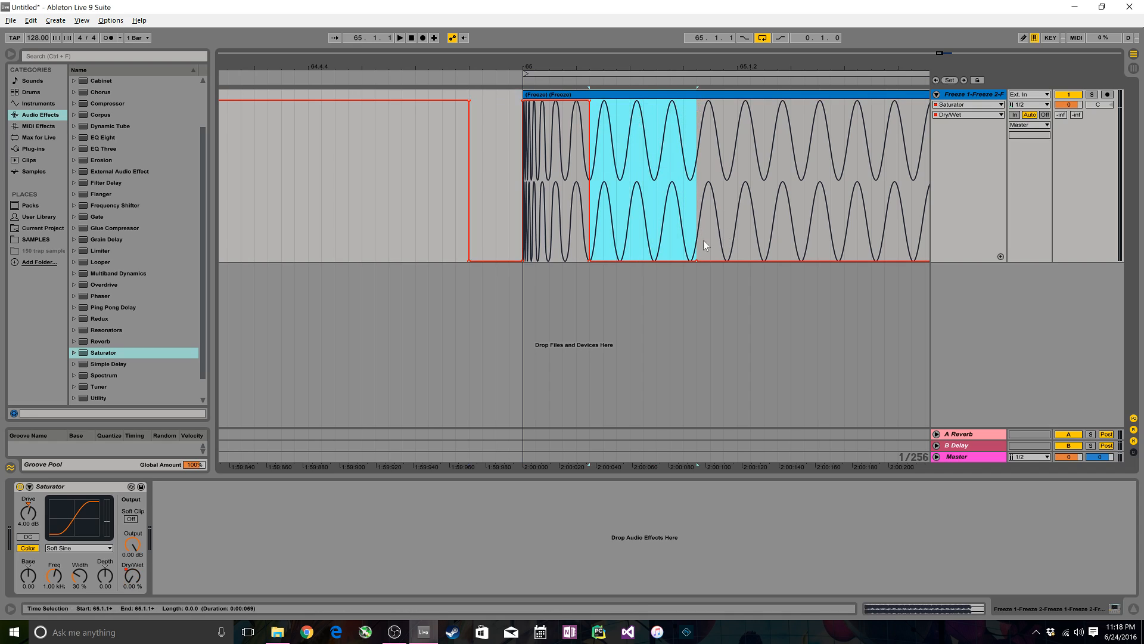
left_click(630, 200)
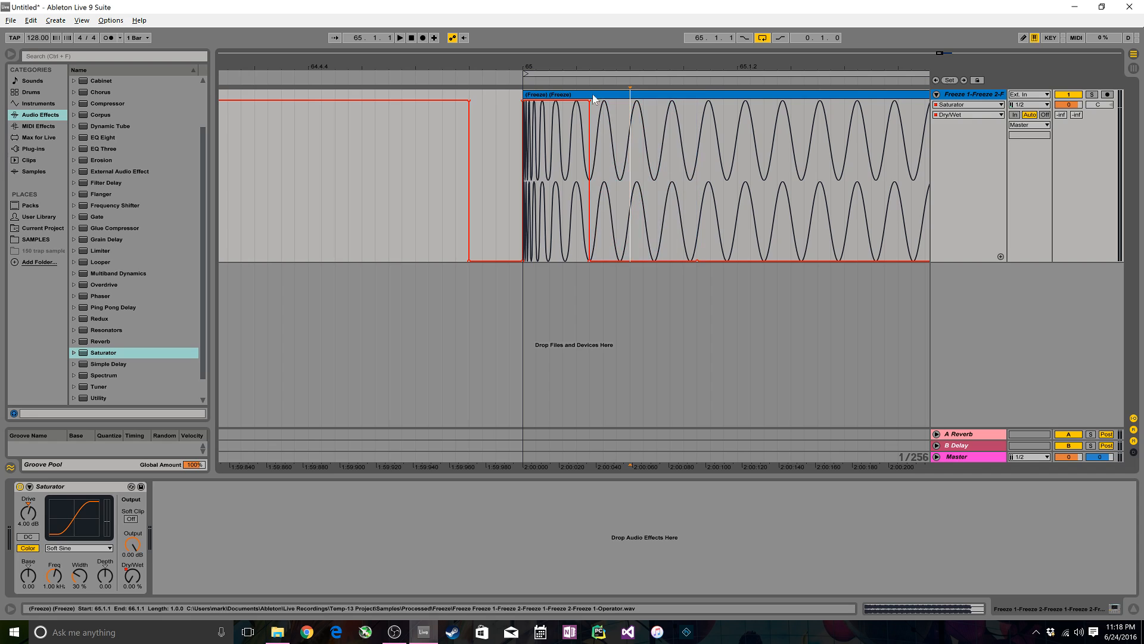
Step: Keep the Dry/Wet automation at 0% before the kick, with a short ramp up to full just ahead of the clip's start
left_click(468, 100)
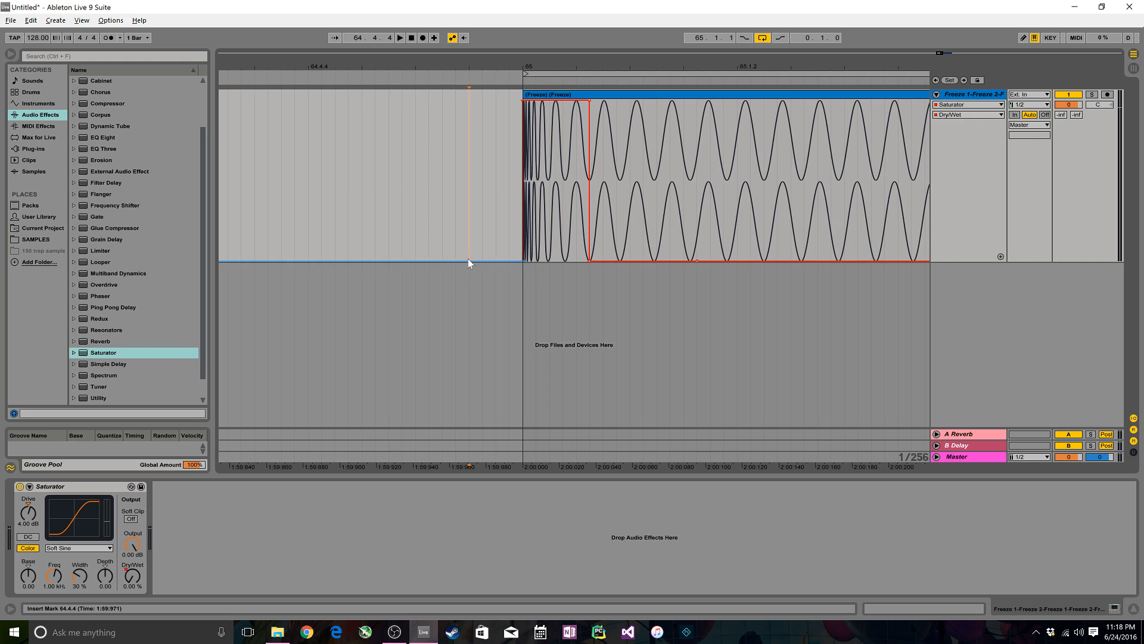
left_click(521, 261)
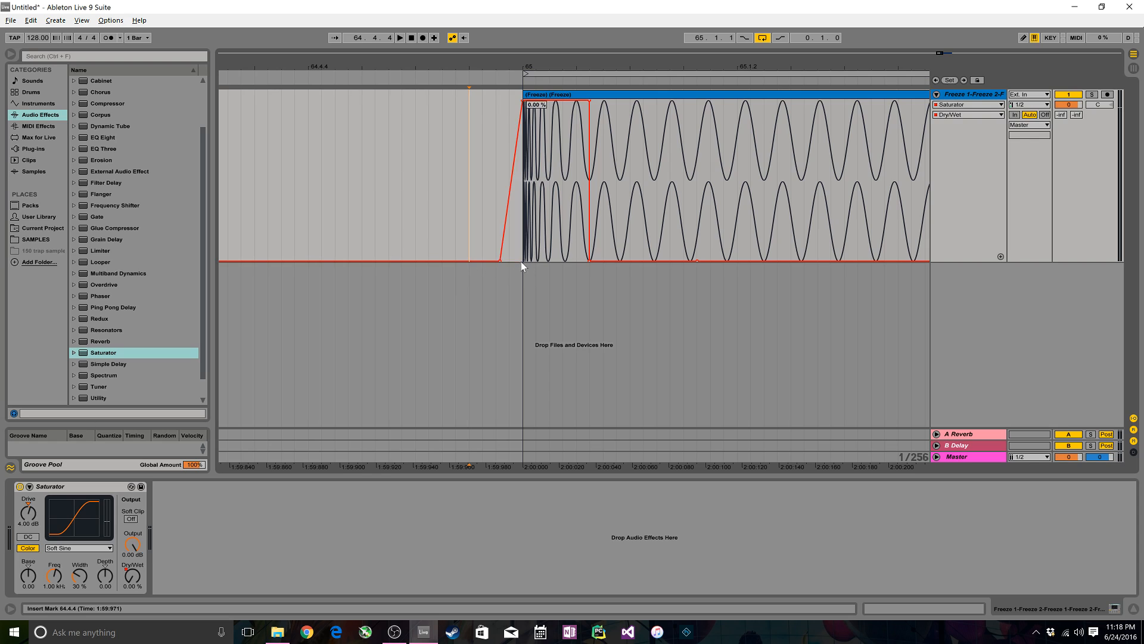
left_click_drag(510, 67, 438, 149)
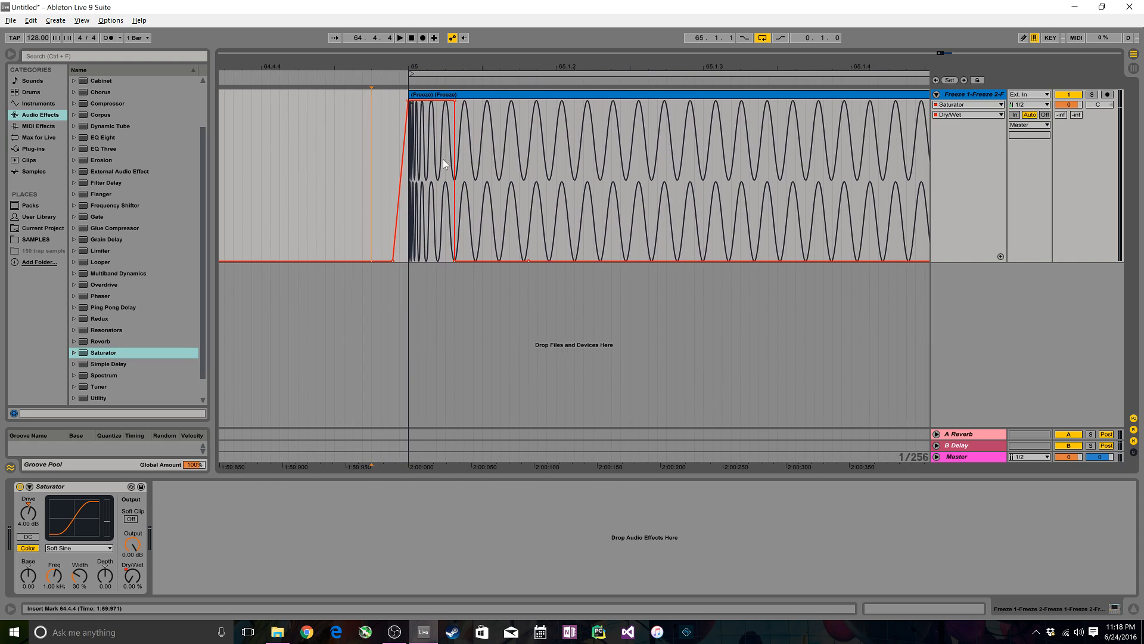
Step: Turn the abrupt Dry/Wet drop after the attack into a bent decay and lower the peak to about 88%
left_click(454, 261)
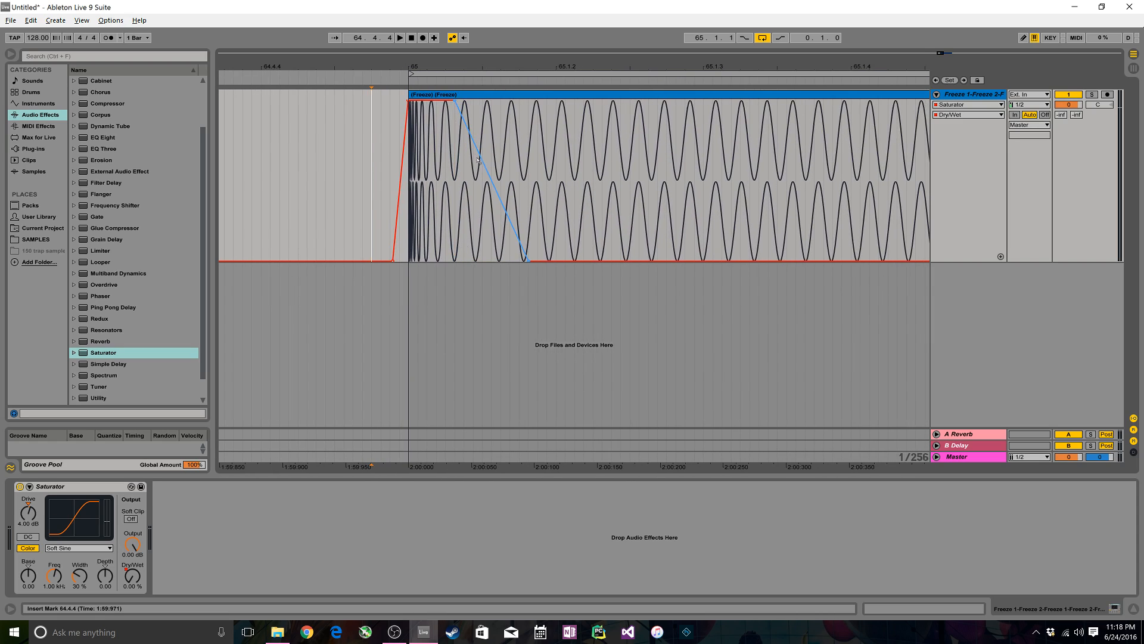
left_click_drag(488, 202, 486, 220)
left_click_drag(454, 101, 442, 124)
scroll(411, 118, "up", 1)
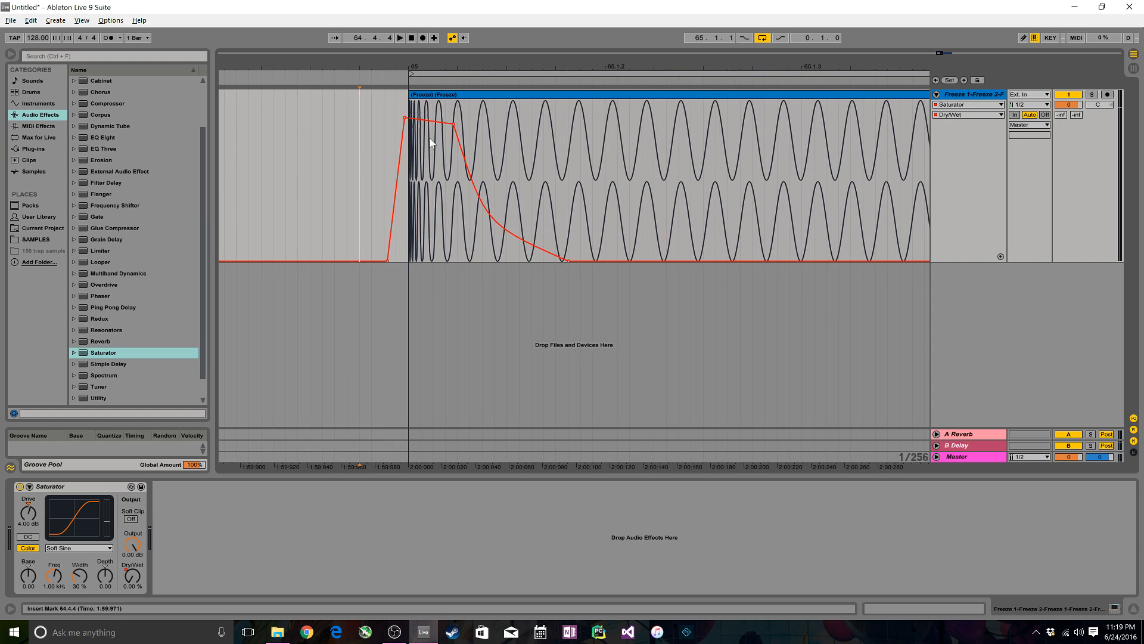
scroll(411, 118, "up", 1)
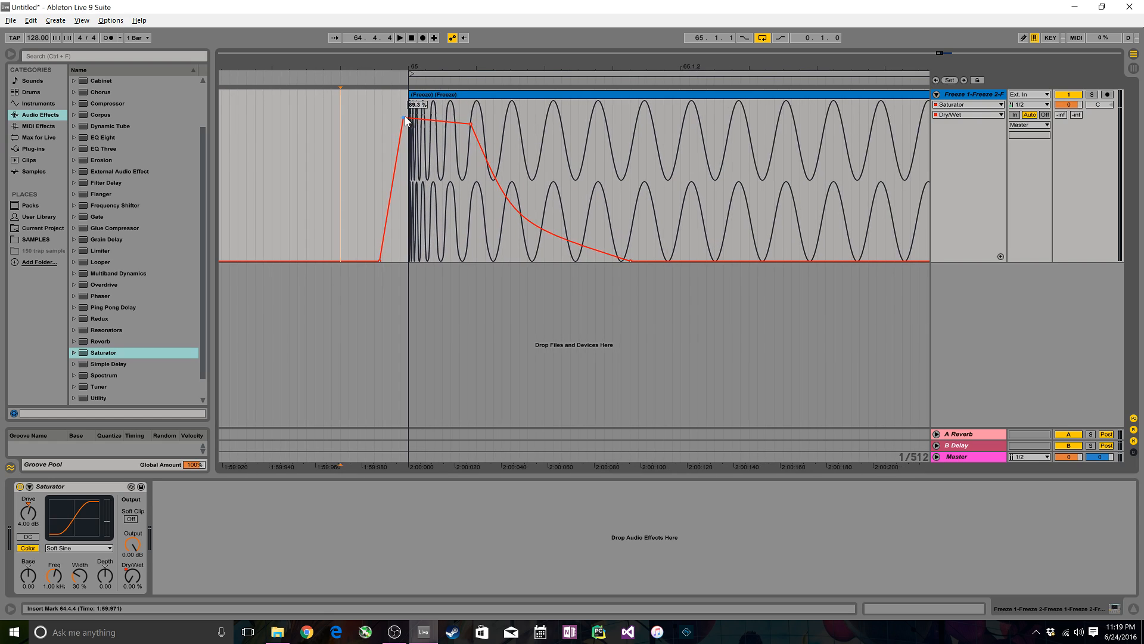
Step: Smooth and lengthen the tail of the Dry/Wet decay and lower its two peak breakpoints slightly
scroll(398, 119, "down", 2)
scroll(400, 119, "down", 1)
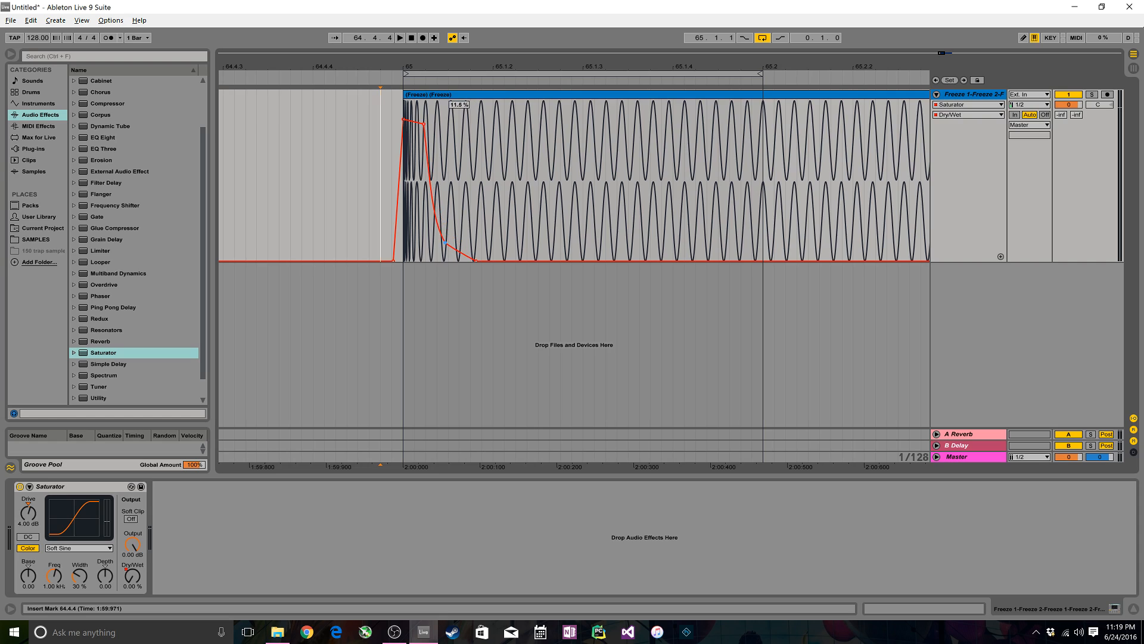
left_click(487, 260)
left_click(476, 260)
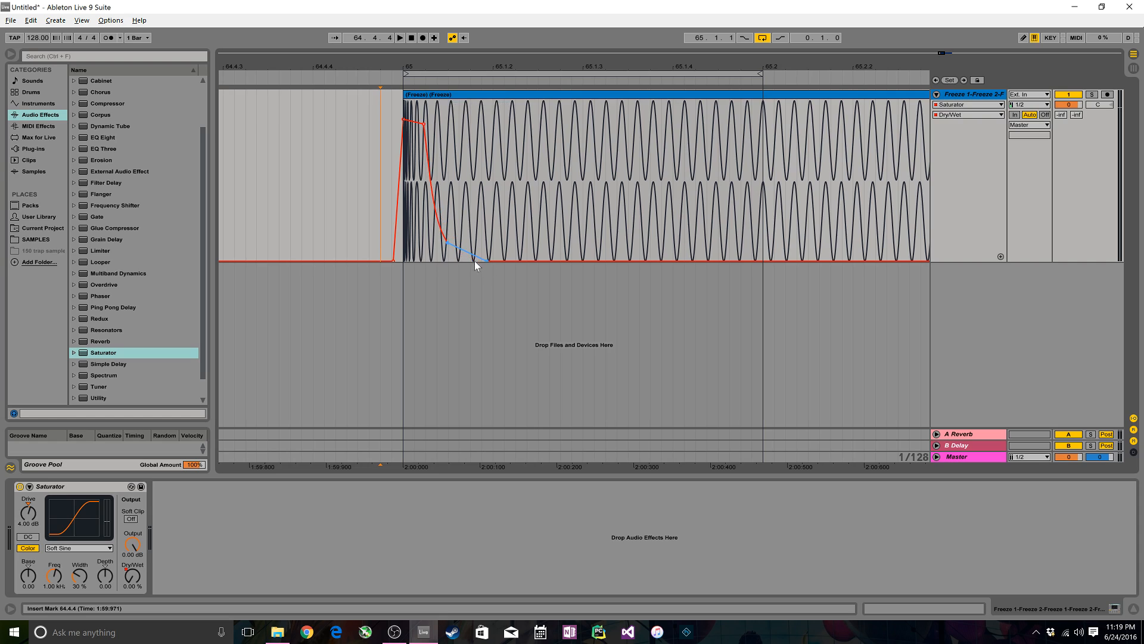
left_click_drag(466, 252, 467, 261)
left_click_drag(403, 119, 424, 131)
Step: Play the kick from just before its start with the Saturator enabled and bypassed to compare the attack
left_click(349, 199)
key("space")
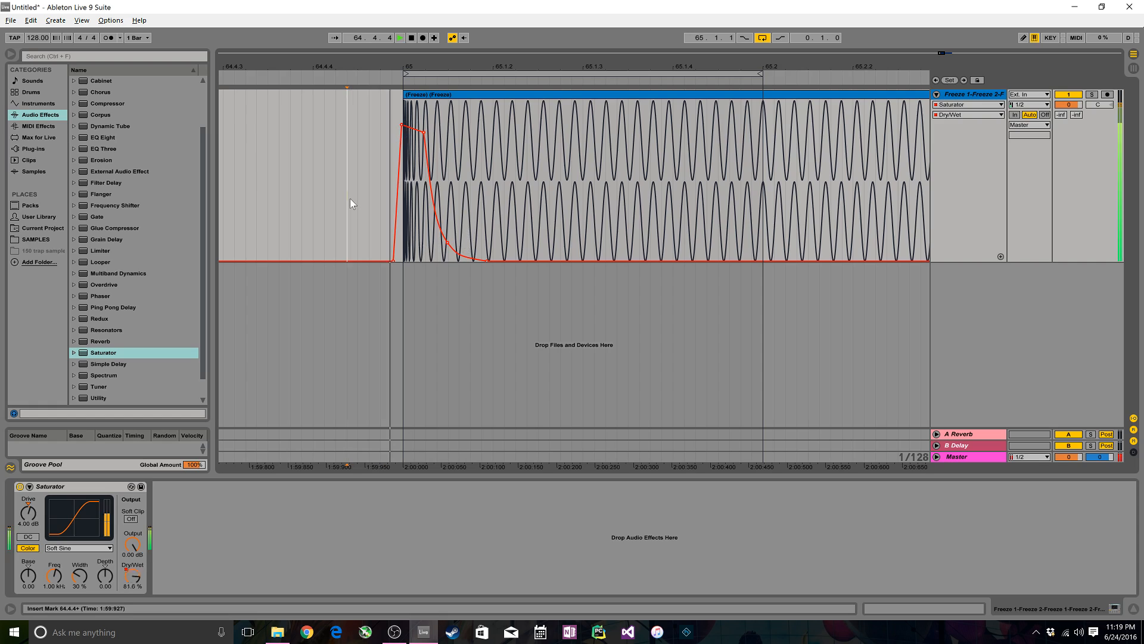
key("space")
left_click(20, 489)
left_click(20, 488)
key("space")
key("space")
key("space")
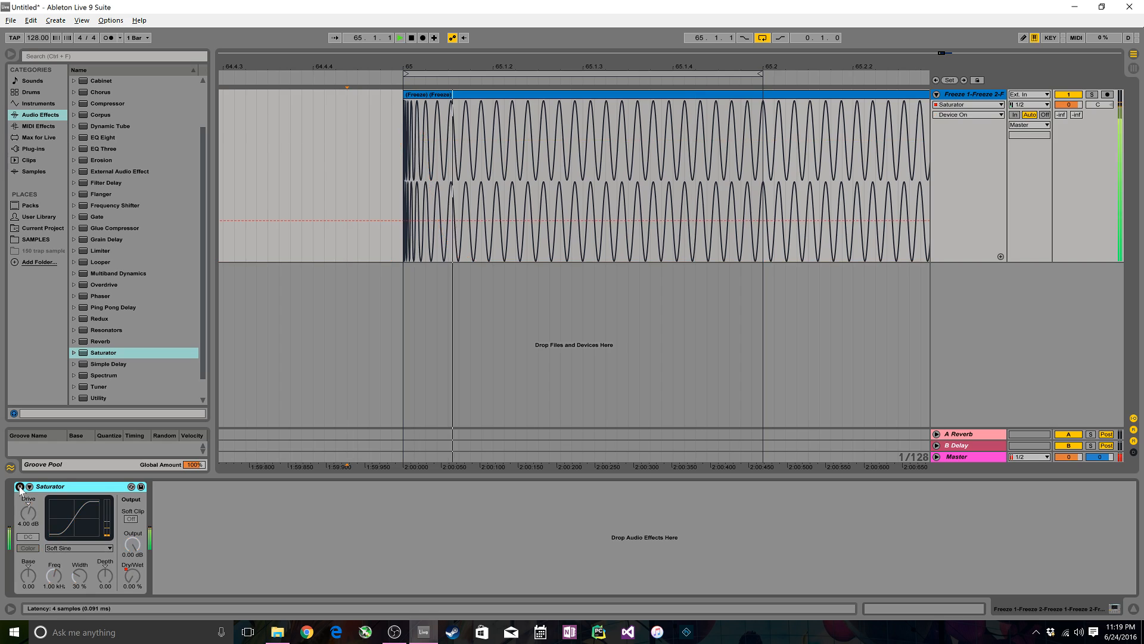
left_click(20, 488)
key("space")
key("space")
key("space")
Step: Set the Saturator's Drive to 2 dB
left_click(29, 524)
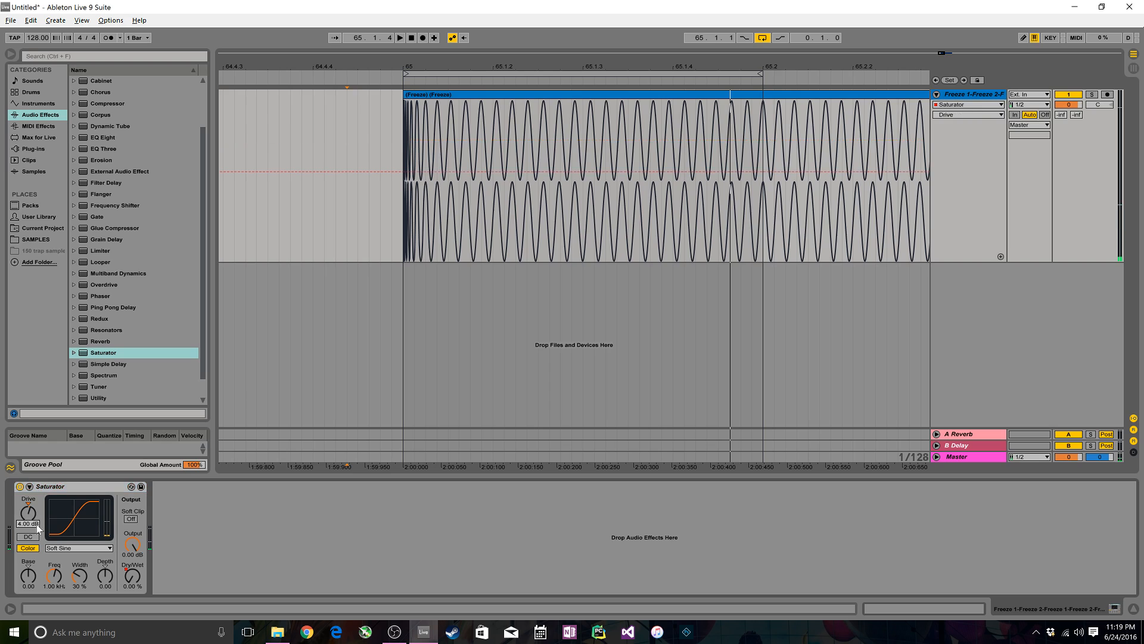
type("2")
key("Return")
key("space")
Step: Lower the peak of the Saturator's Dry/Wet automation further and reshape the end of its decay
left_click(135, 576)
left_click_drag(401, 124, 414, 143)
left_click_drag(448, 242, 516, 261)
Step: Play the kick while toggling the Saturator off and on to compare the gentler 2 dB setting
key("space")
left_click(20, 487)
left_click(19, 487)
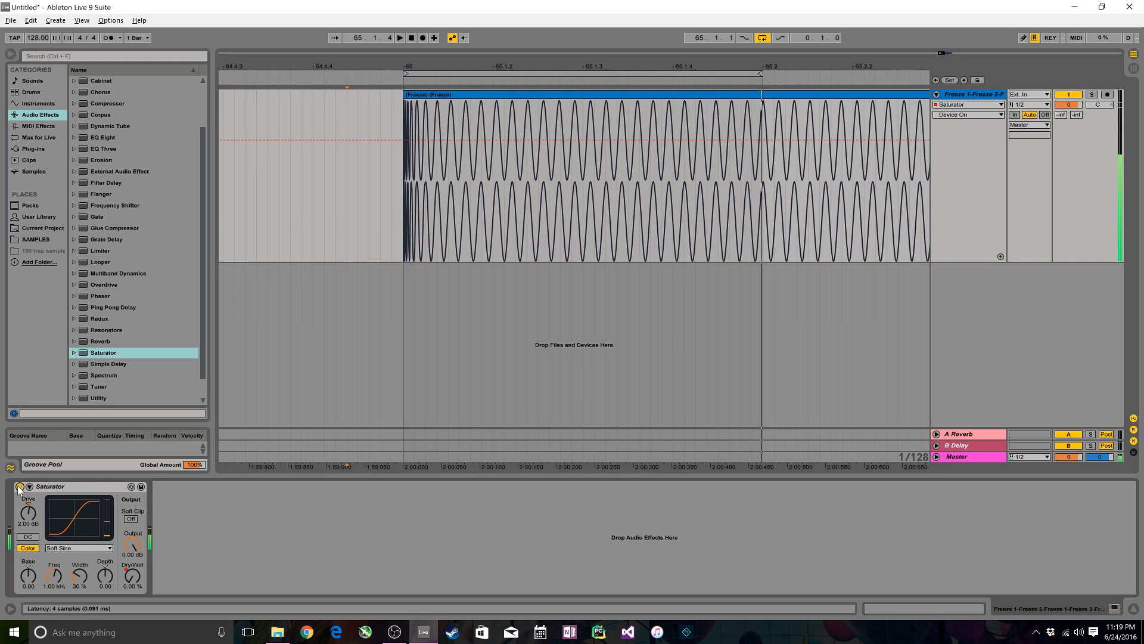
key("space")
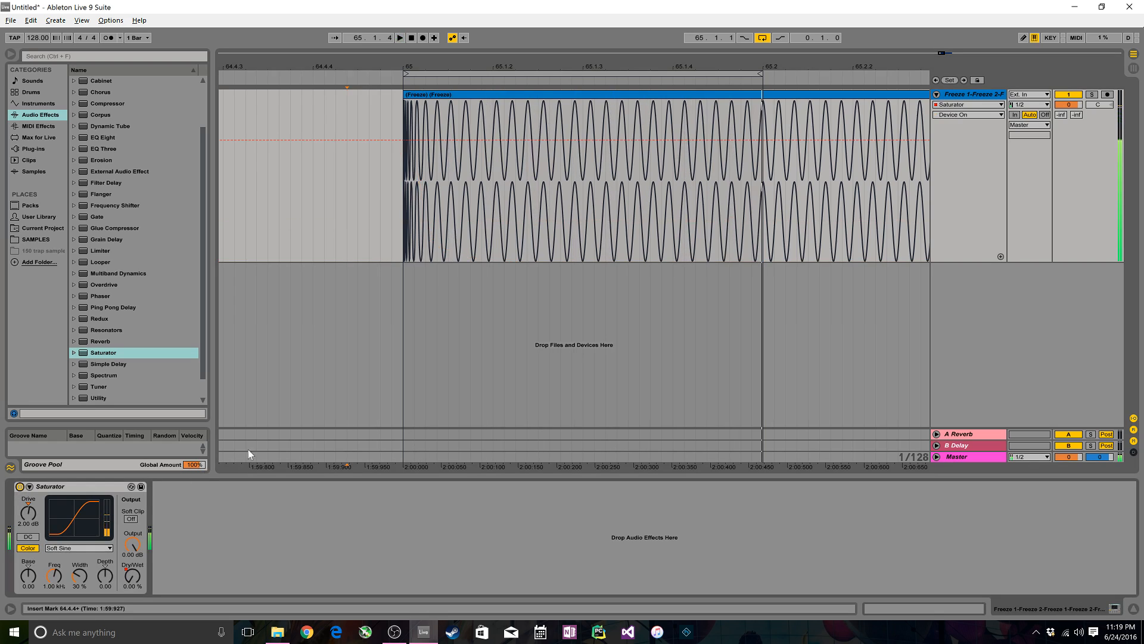
Step: Freeze and flatten the kick track with its automated Saturator to audio
right_click(976, 94)
left_click(984, 144)
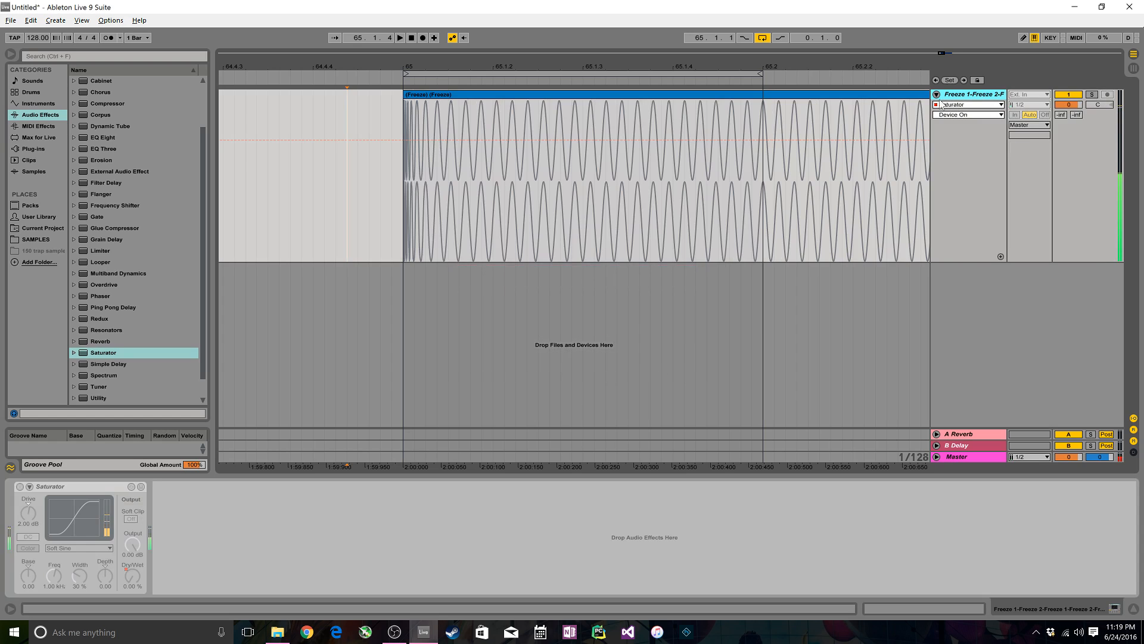
right_click(962, 100)
left_click(996, 155)
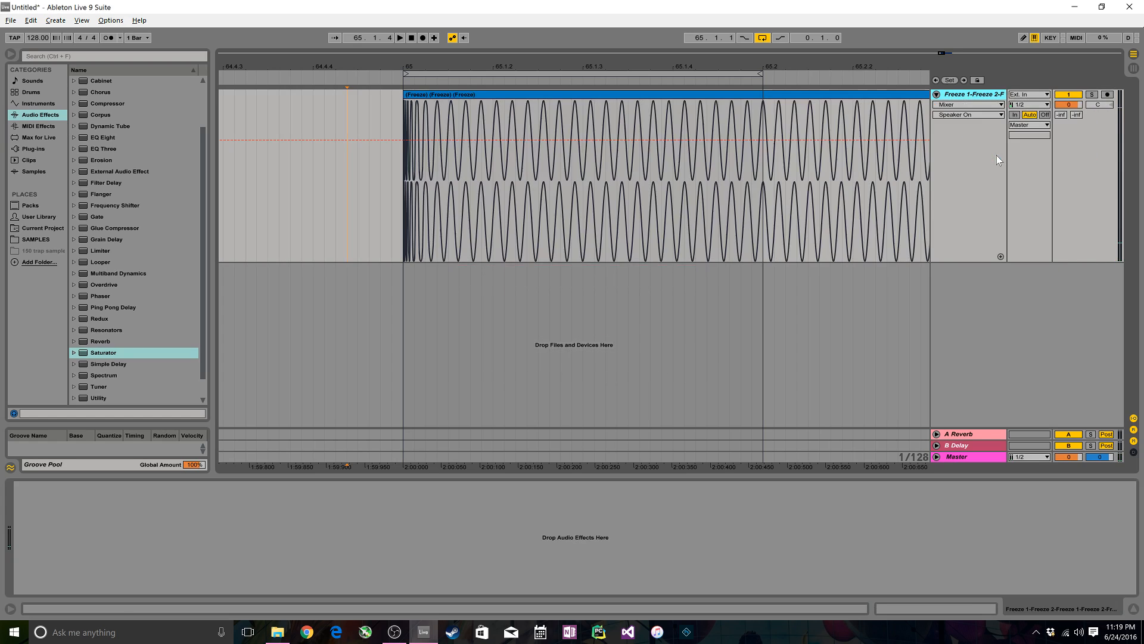
left_click_drag(471, 67, 804, 174)
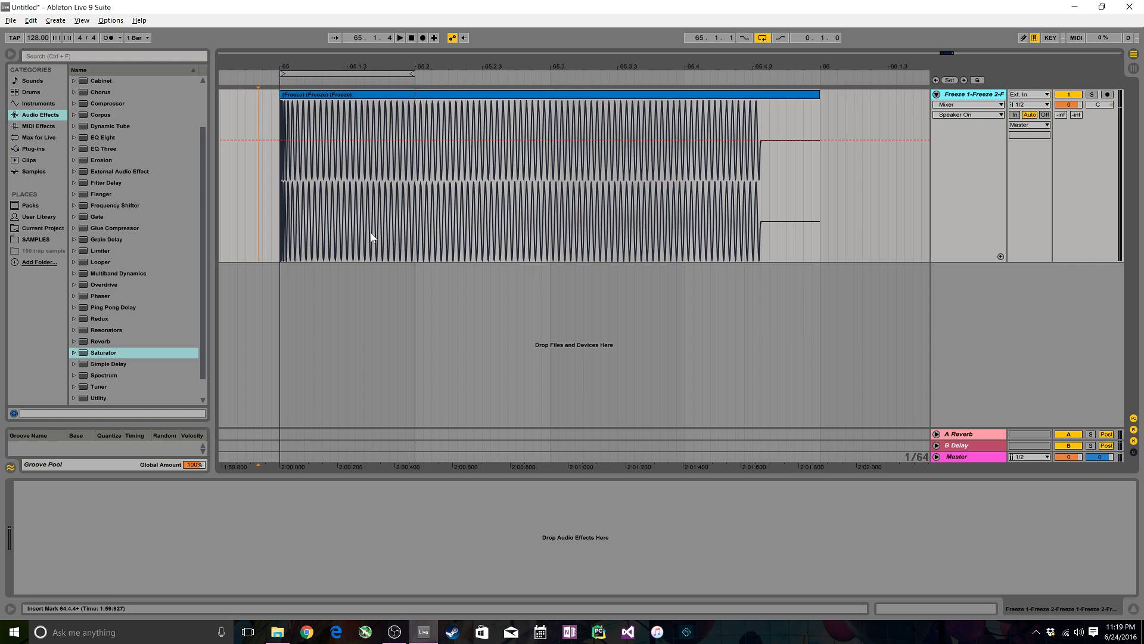
left_click_drag(322, 67, 427, 66)
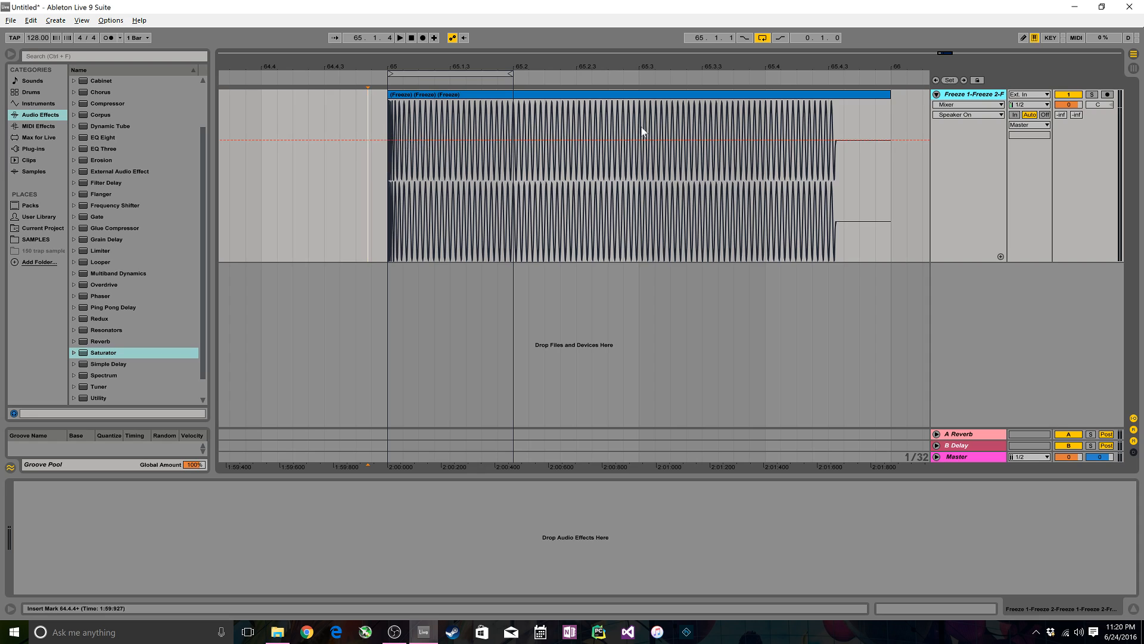
Step: Find ATTACK03.aif in the personal sample pack under SAMPLES, inside the CYMBALS folder's ATTACKS subfolder
left_click(37, 241)
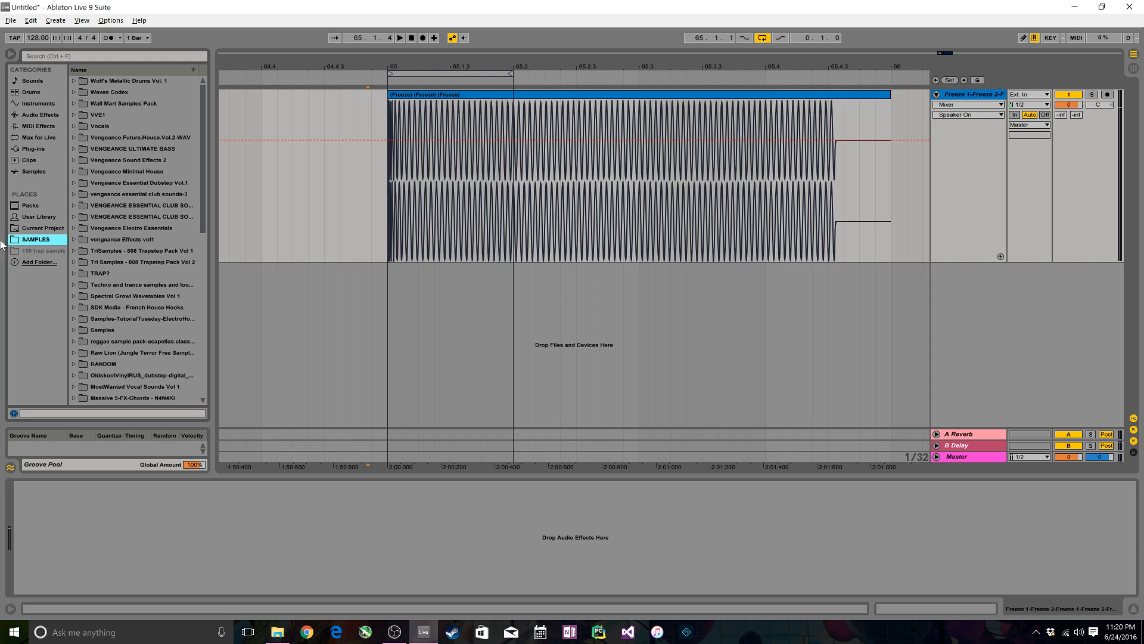
left_click(142, 286)
scroll(142, 280, "down", 5)
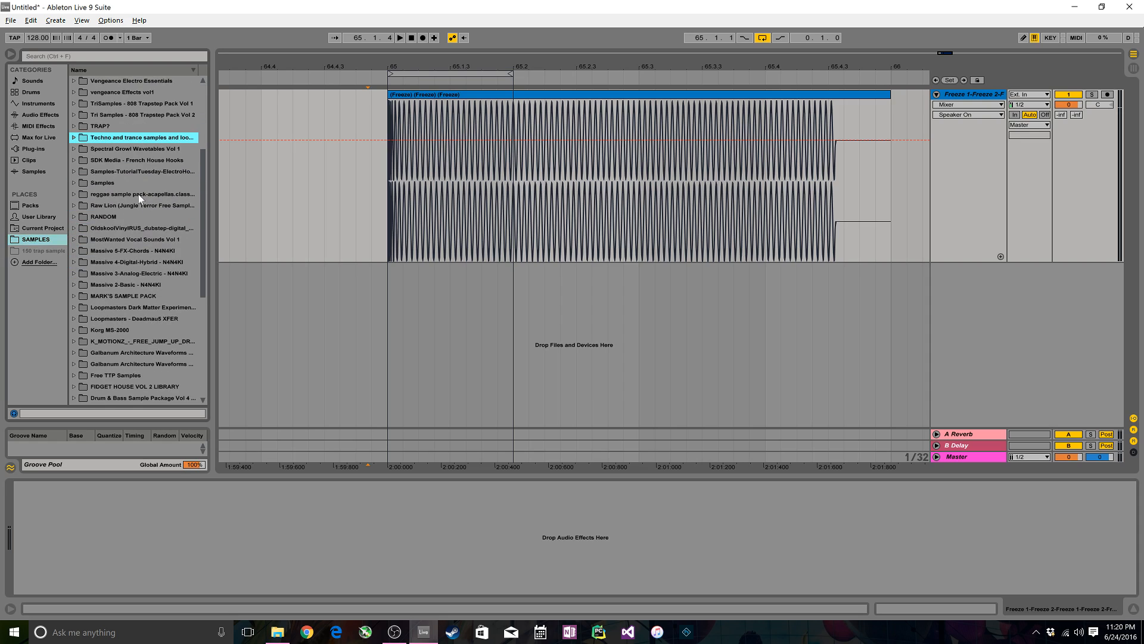
left_click(74, 296)
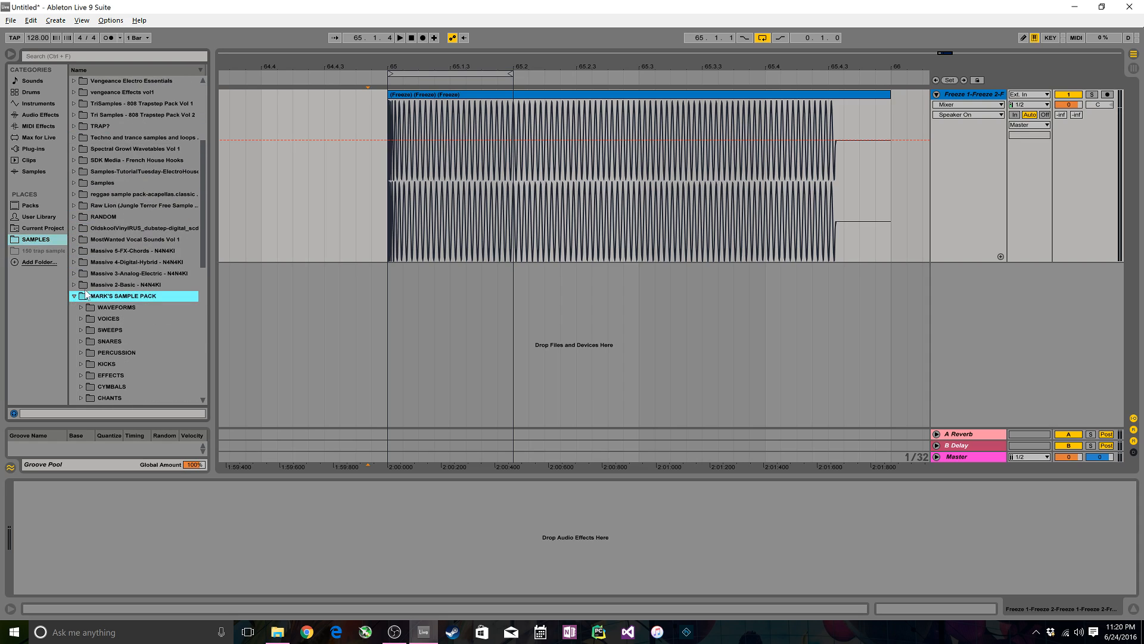
scroll(89, 311, "down", 2)
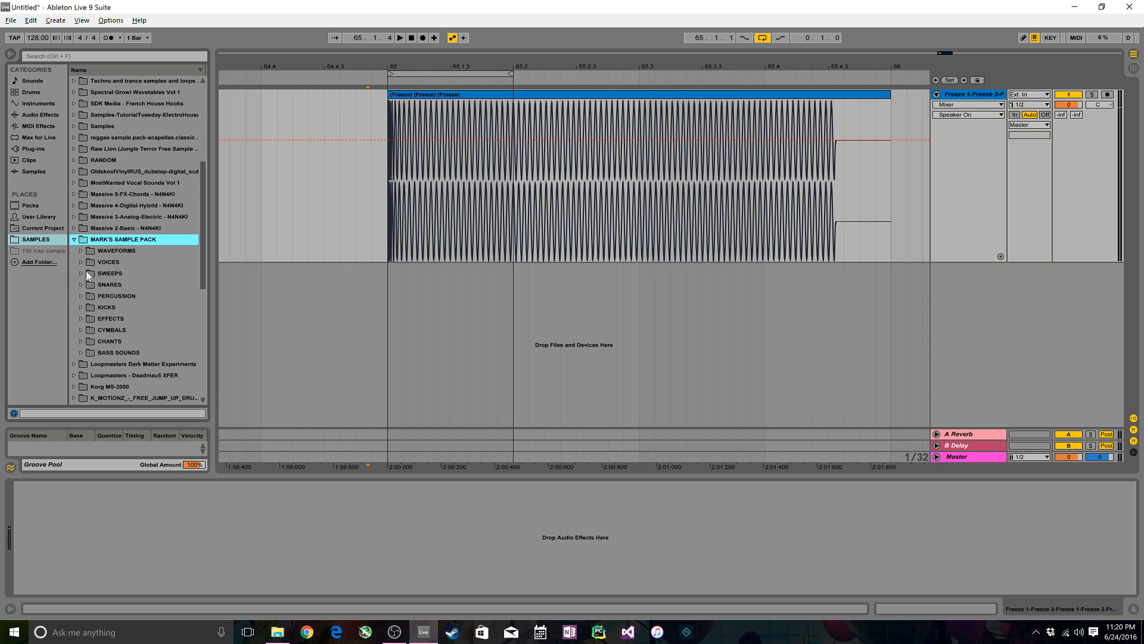
left_click(81, 330)
left_click(87, 341)
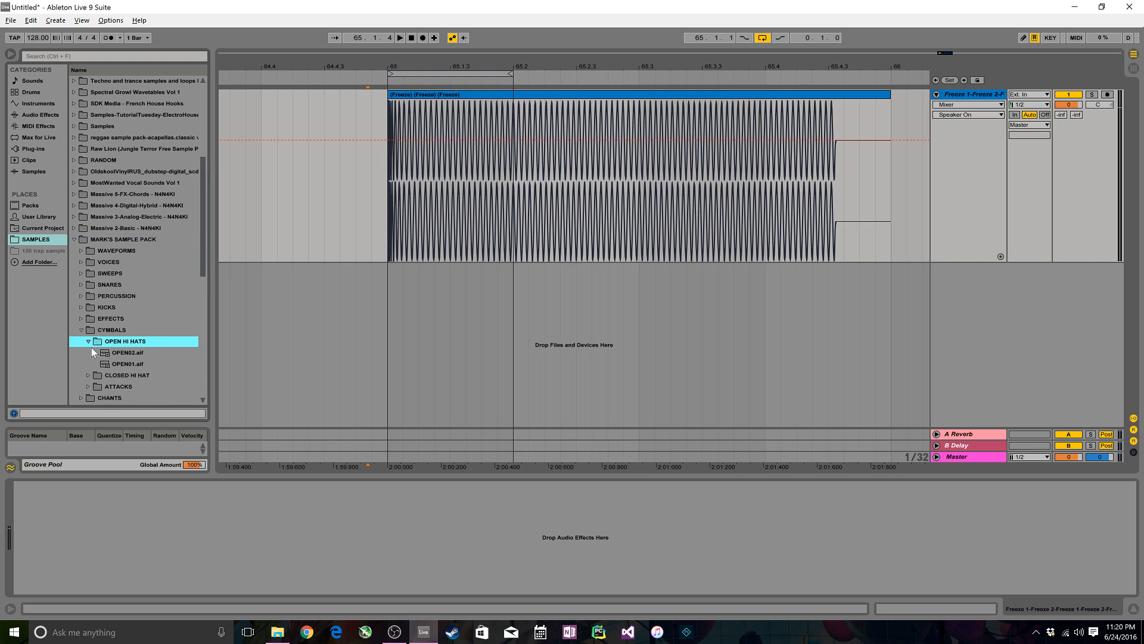
left_click(88, 365)
left_click(118, 376)
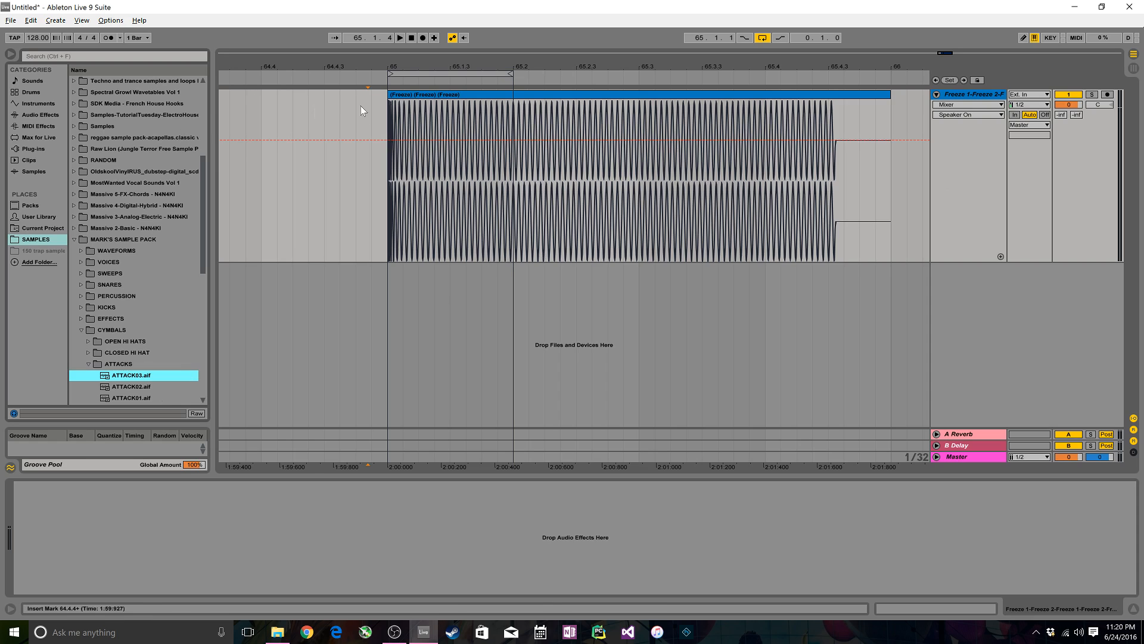
Step: Add an audio track holding ATTACK03.aif and trim the sample to about 15 ms straddling the kick's start
left_click_drag(393, 60, 394, 69)
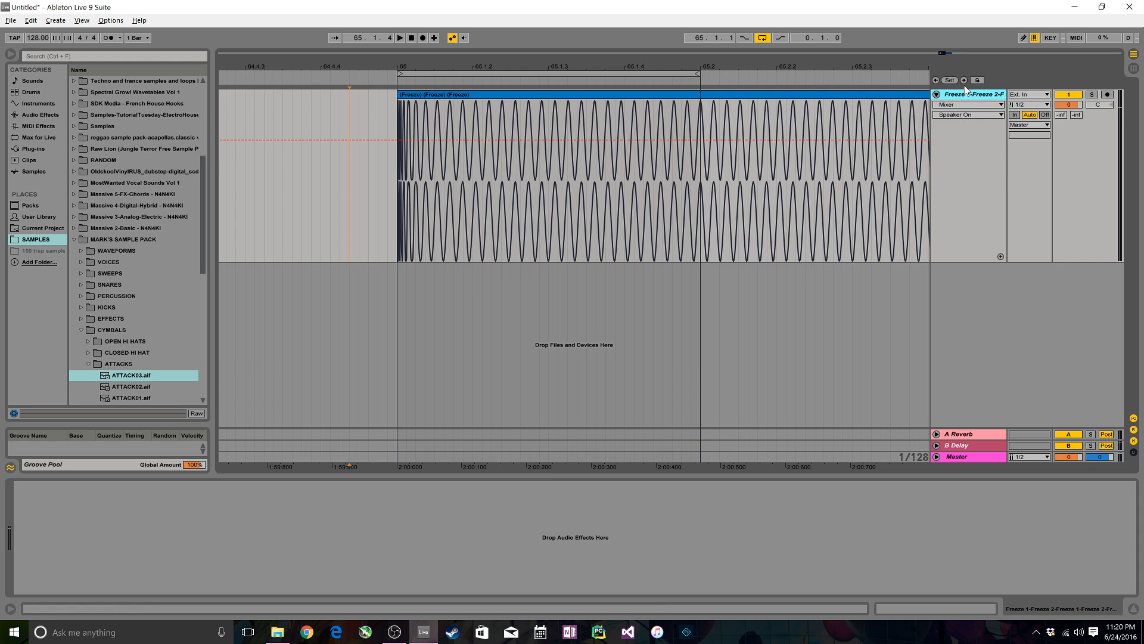
key("ctrl+t")
left_click_drag(138, 379, 392, 289)
left_click_drag(388, 65, 389, 174)
left_click_drag(499, 273, 571, 274)
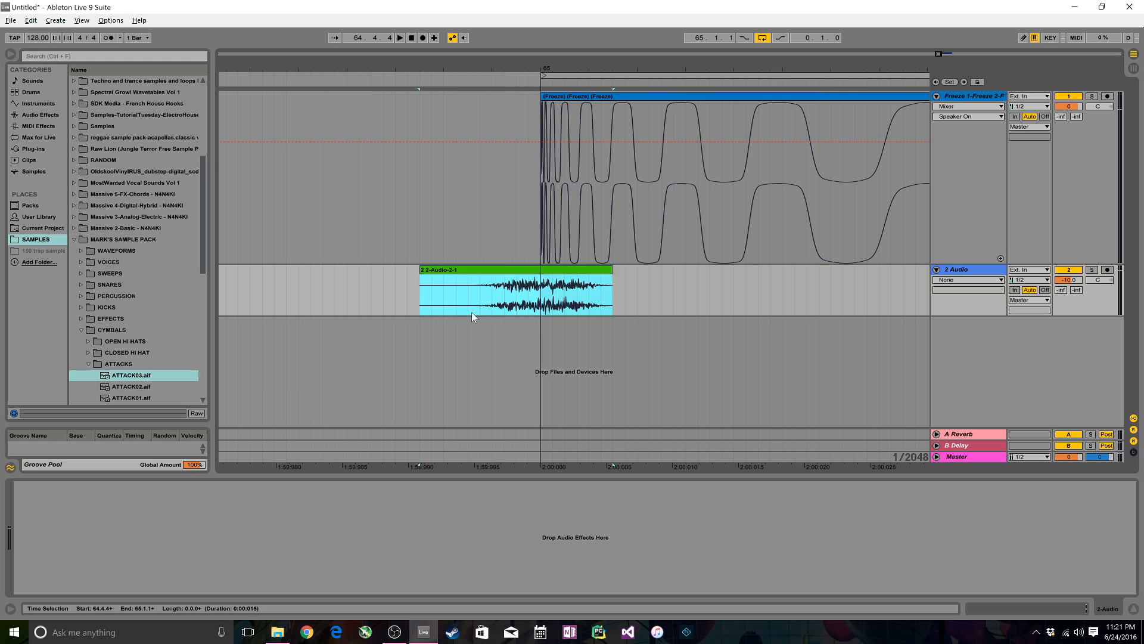
Step: Show the attack track's fades and shape a long fade-in peaking at the kick's start and a short fade-out on the clip
left_click(954, 280)
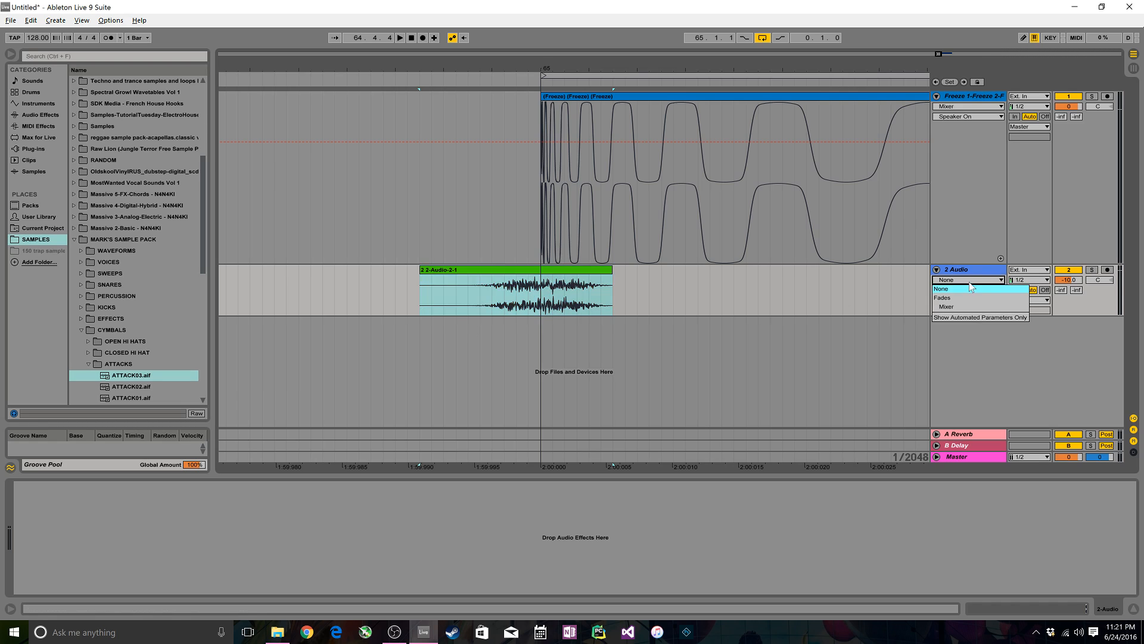
left_click(941, 298)
left_click_drag(422, 277, 567, 281)
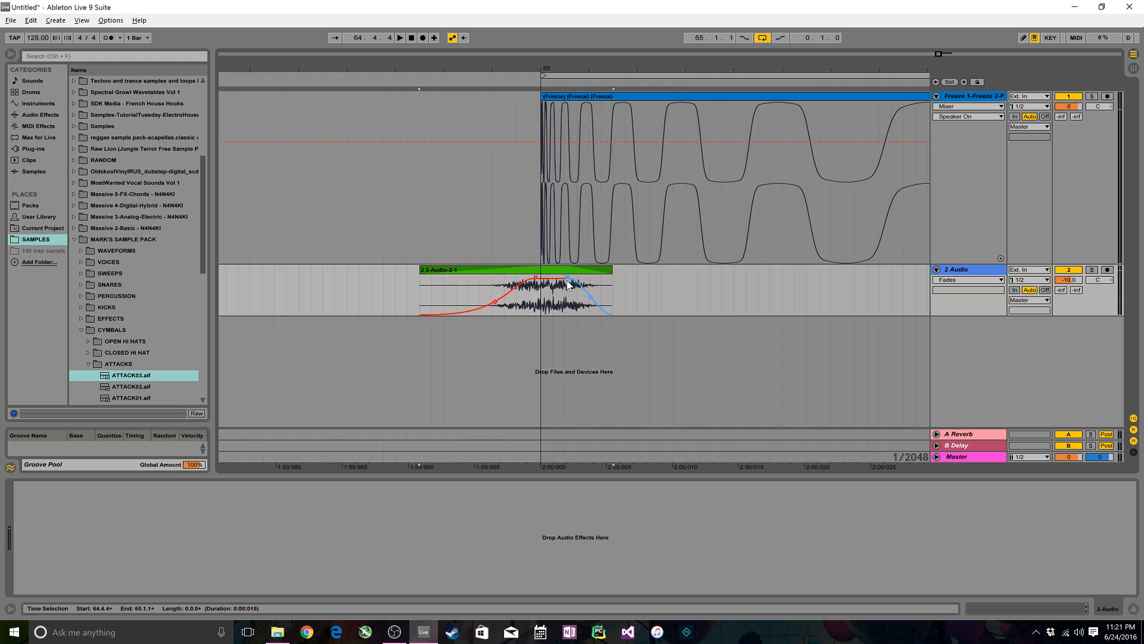
left_click_drag(555, 63, 462, 72)
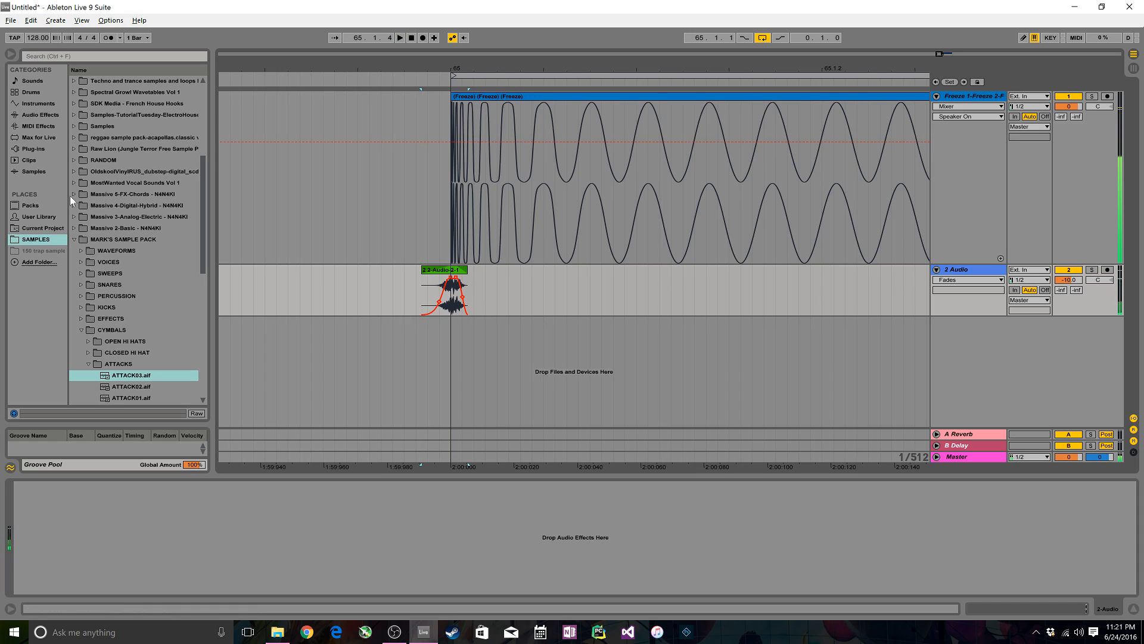
Step: Add a Saturator with the Soft Sine curve to the attack sample's track and play the result
left_click(40, 115)
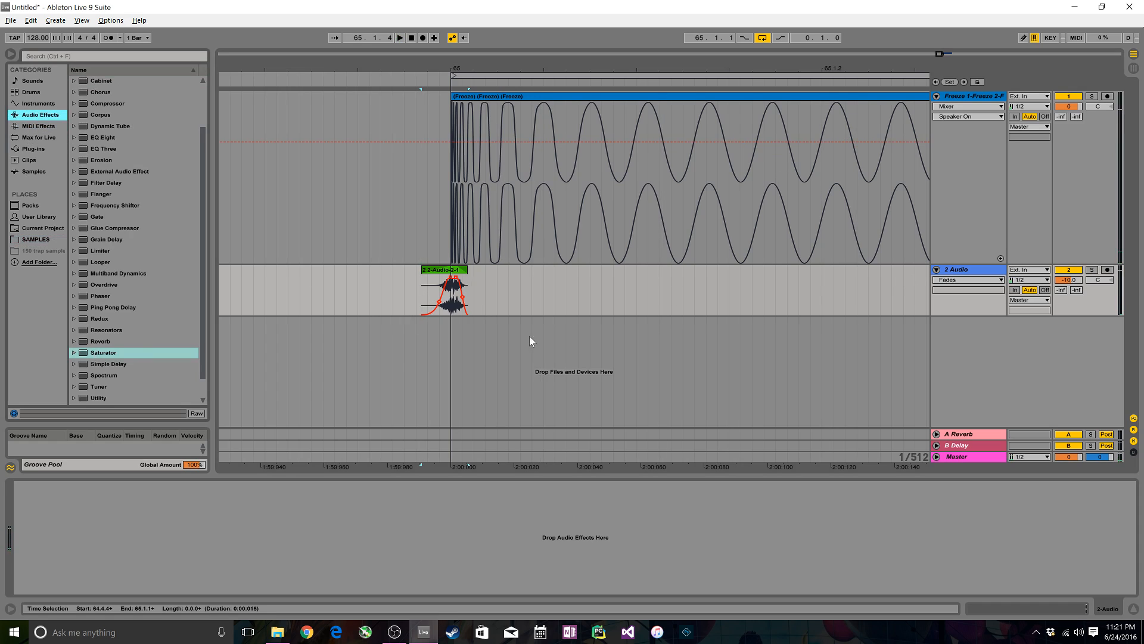
left_click_drag(103, 352, 145, 533)
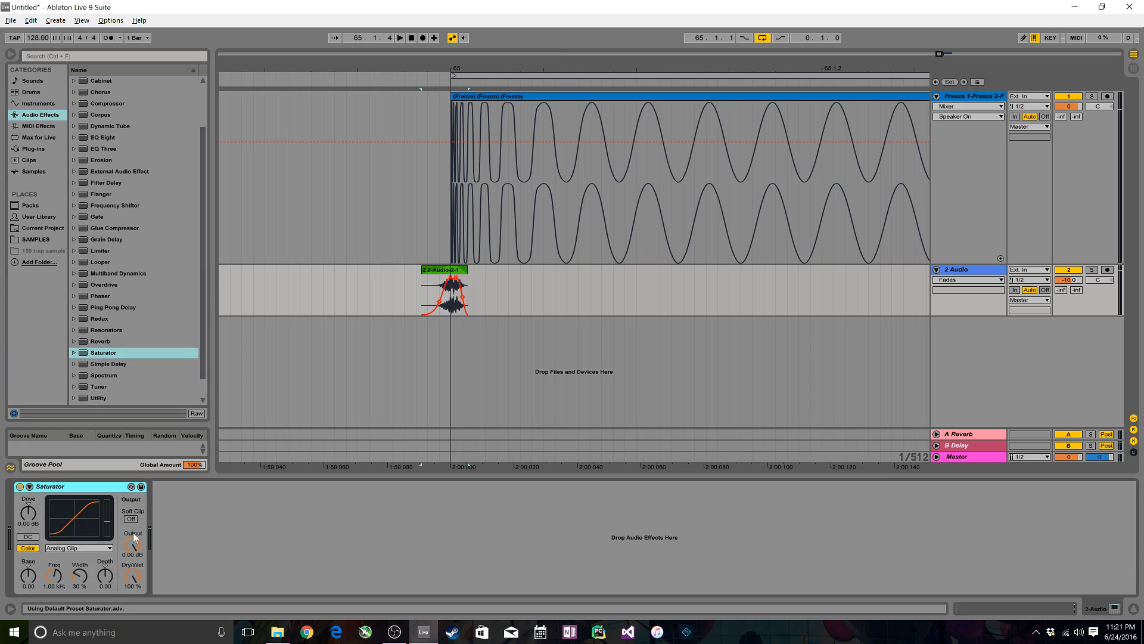
left_click(108, 548)
left_click(81, 564)
key("space")
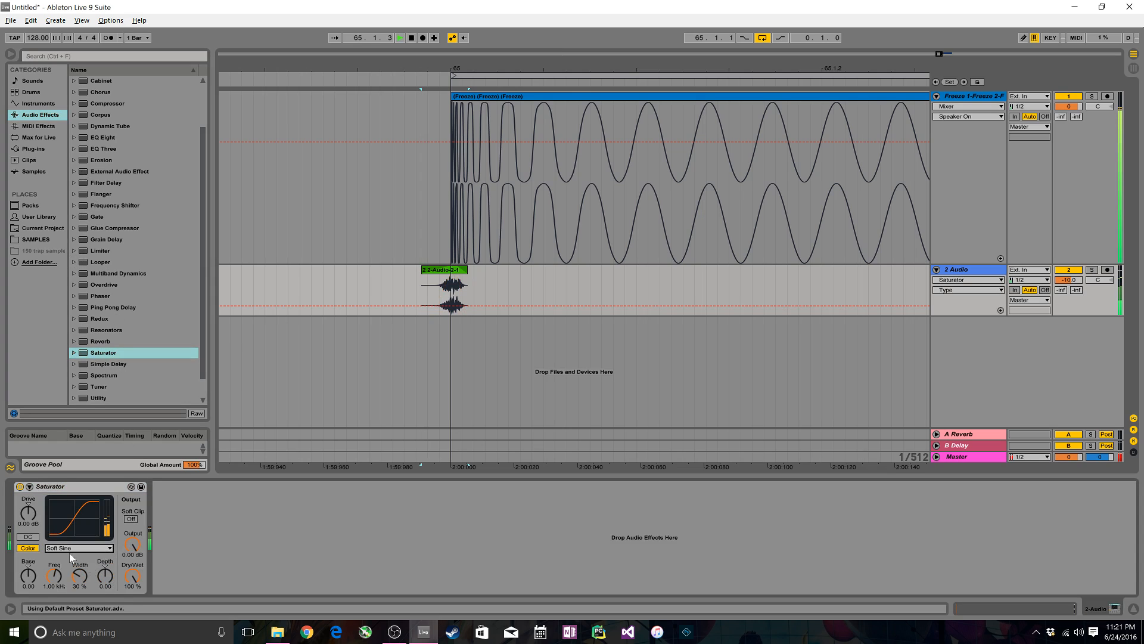
Step: Add an EQ Eight behind the attack track's Saturator, raise band 4 as a high-shelf boost and audition it
left_click(131, 215)
left_click(109, 149)
left_click_drag(110, 136, 226, 537)
left_click_drag(353, 531, 332, 516)
key("space")
key("space")
Step: Change EQ Eight's band 2 to a low-cut filter that removes the attack's low end, and audition it
left_click(224, 578)
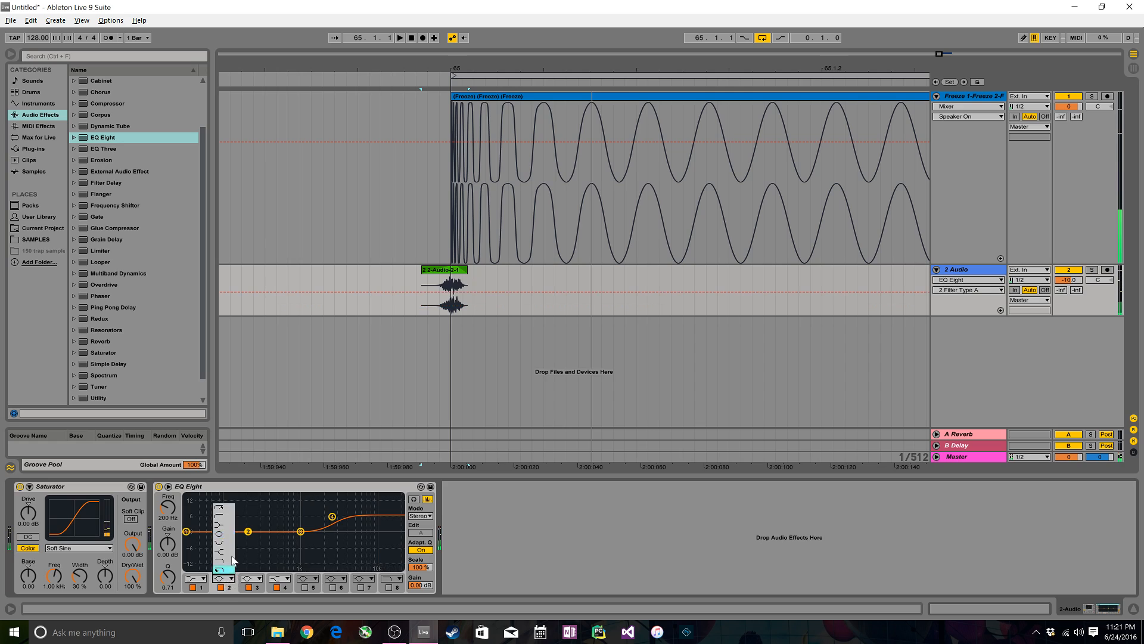
left_click(229, 515)
left_click_drag(249, 540, 394, 531)
key("space")
key("space")
Step: Change EQ Eight's band 3 to a high-cut filter at 18.7 kHz and play the layered kick repeatedly
left_click(255, 579)
left_click(260, 574)
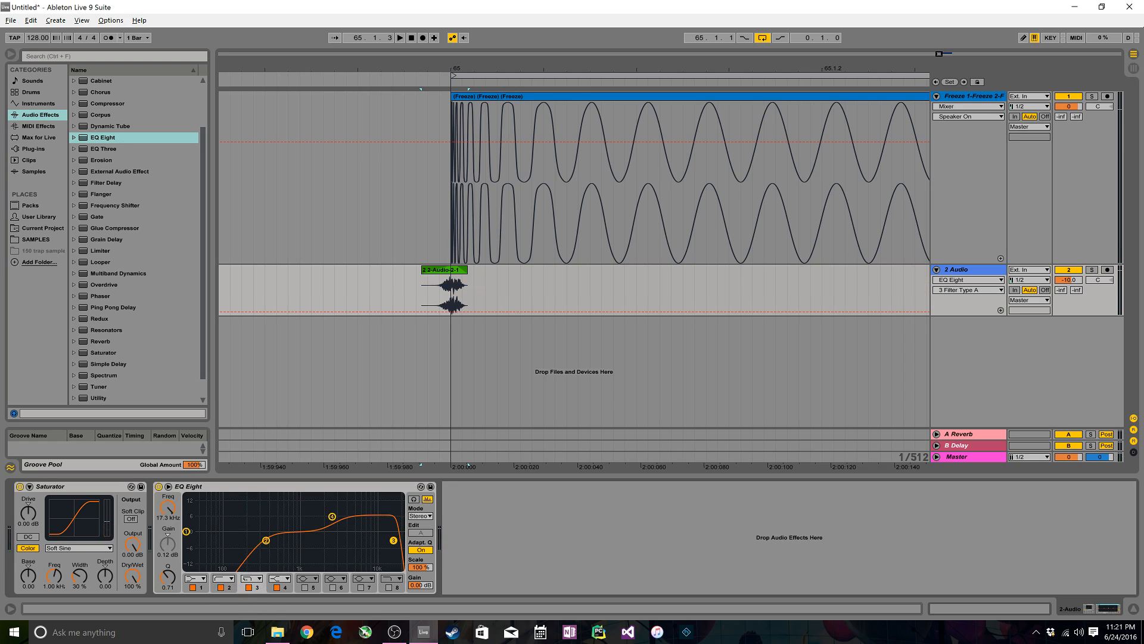
left_click_drag(395, 539, 395, 540)
key("space")
key("space")
key("space")
key("space")
key("space")
key("space")
Step: Add a Vocoder at the end of the attack chain with a 256 ms Release, and solo the attack track
left_click(115, 343)
scroll(93, 363, "down", 1)
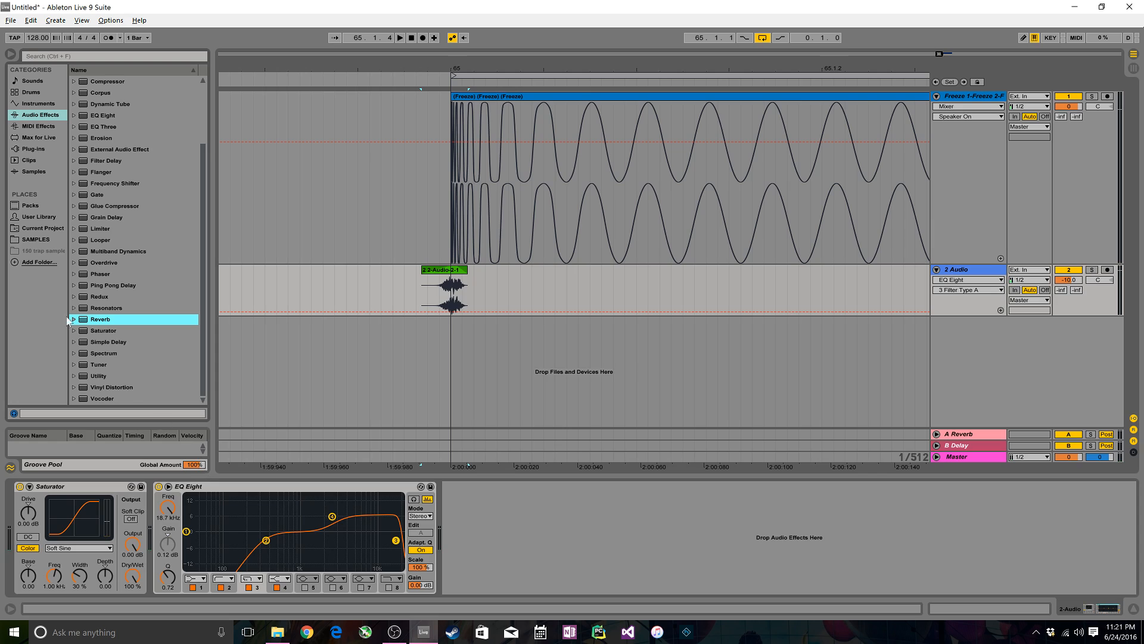
left_click_drag(103, 400, 511, 567)
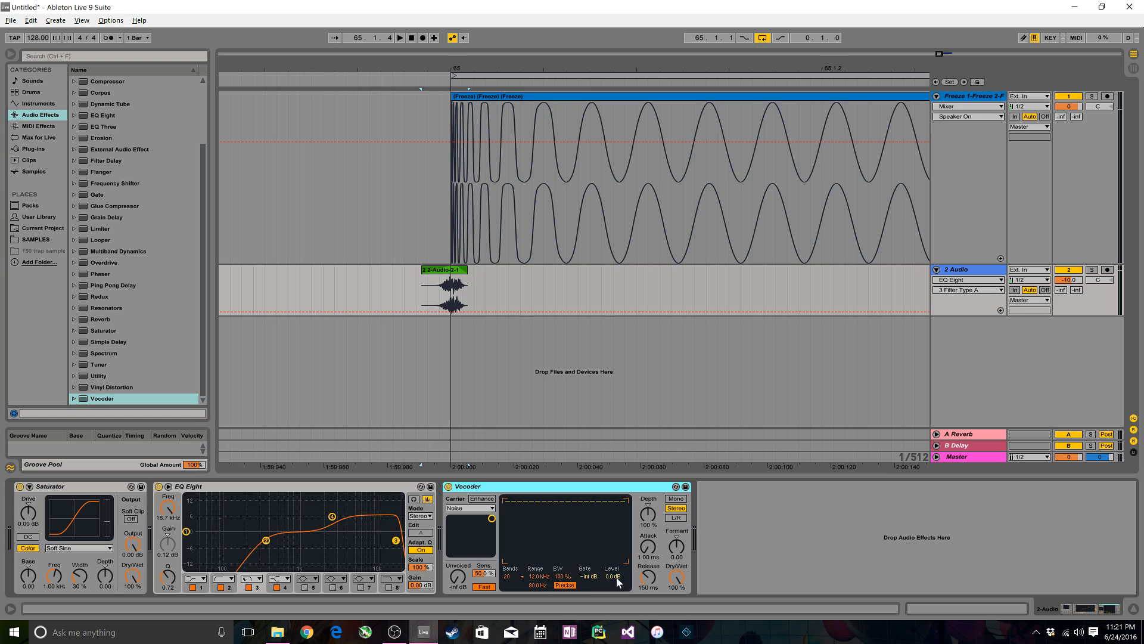
left_click_drag(648, 578, 648, 569)
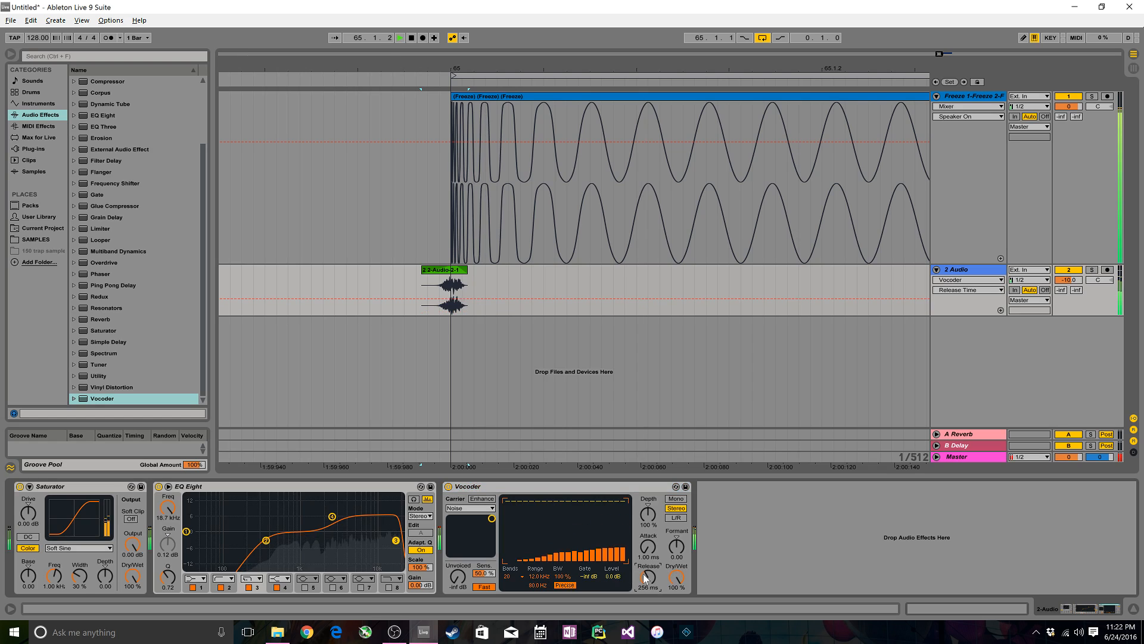
left_click(1091, 269)
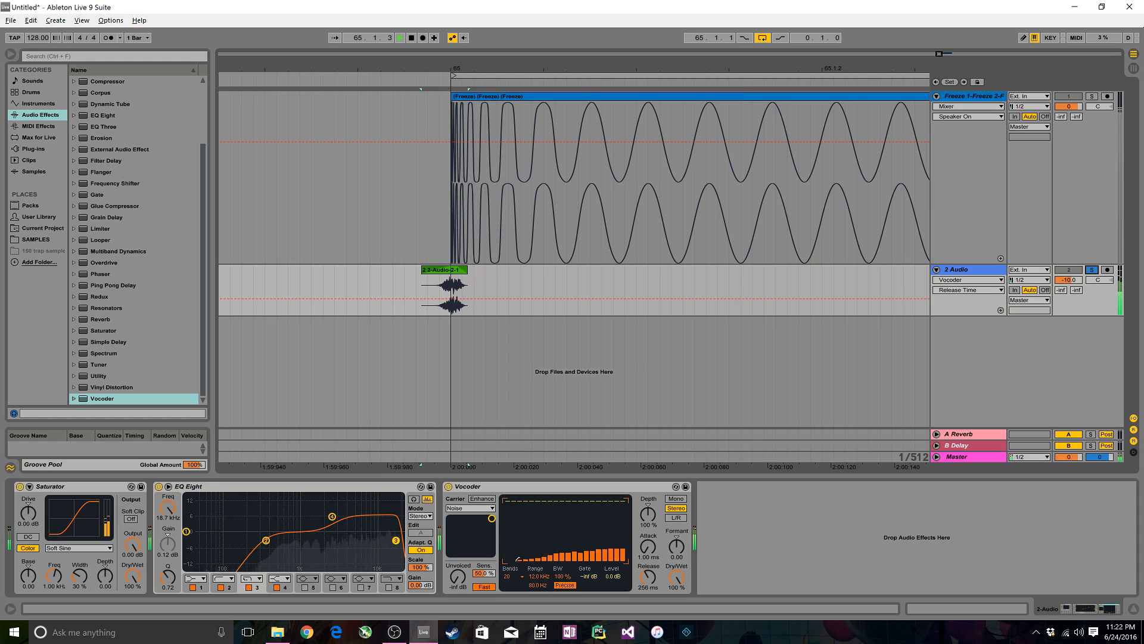
Step: Set the Vocoder to 40 bands with an upper range of 18.0 kHz
left_click_drag(540, 575, 540, 560)
key("space")
left_click(519, 576)
left_click(513, 534)
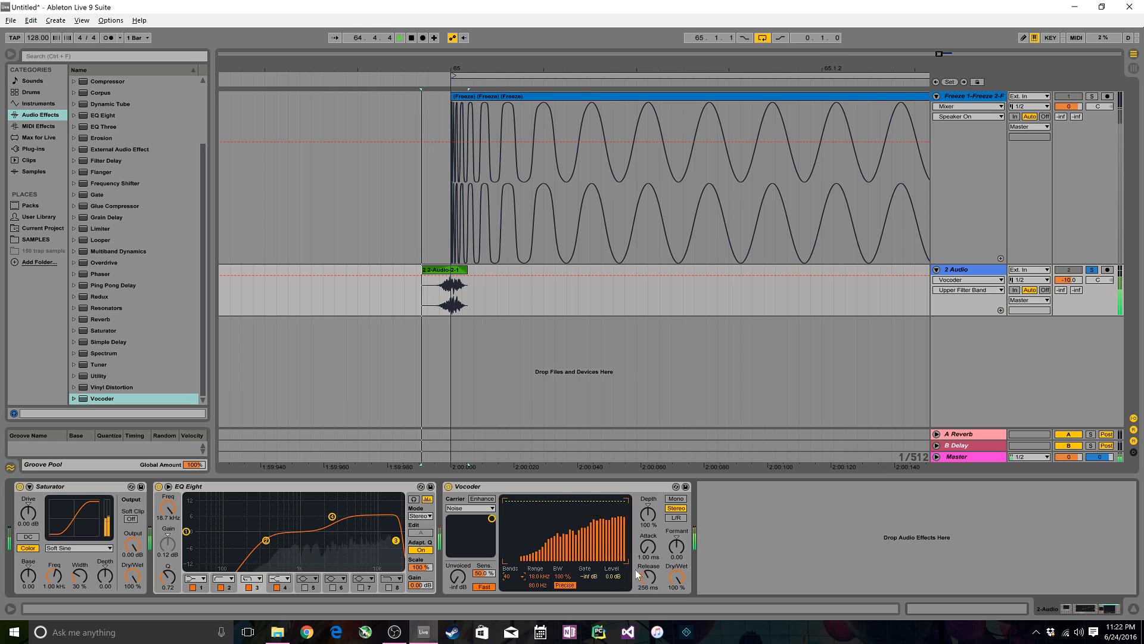
Step: Set the Vocoder's Dry/Wet to 43.5% and its Formant to 5.80 while auditioning the attack
left_click_drag(676, 575, 675, 602)
key("space")
key("space")
left_click_drag(677, 545, 676, 531)
Step: Set the Vocoder's Release to 164 ms and its Depth to 127%
left_click_drag(648, 576, 648, 561)
key("ctrl+z")
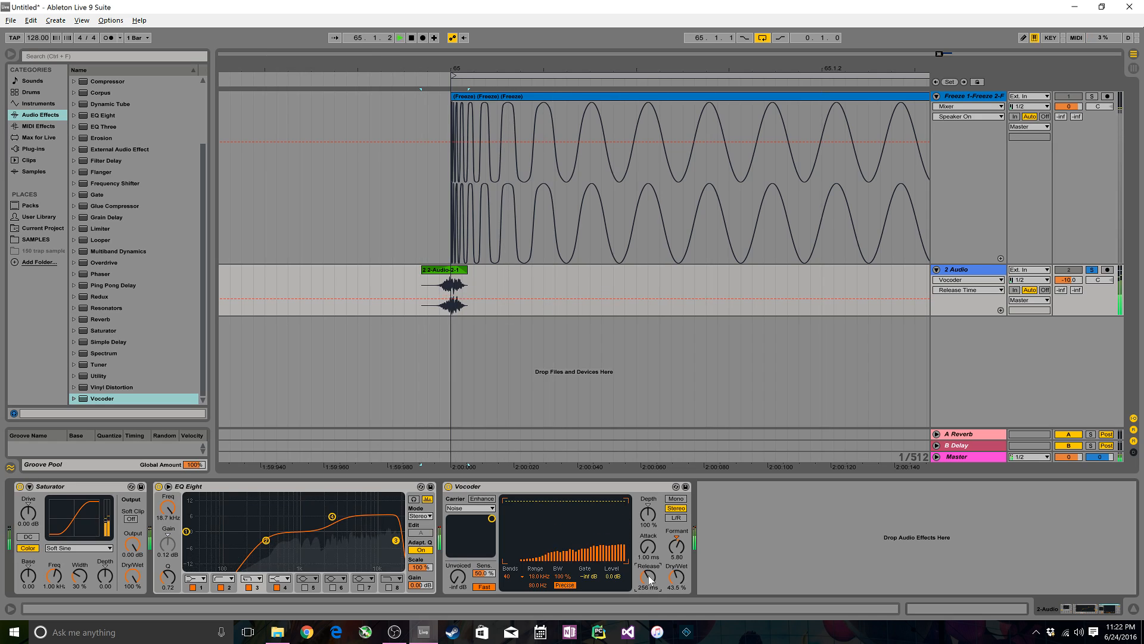
left_click_drag(650, 523, 649, 516)
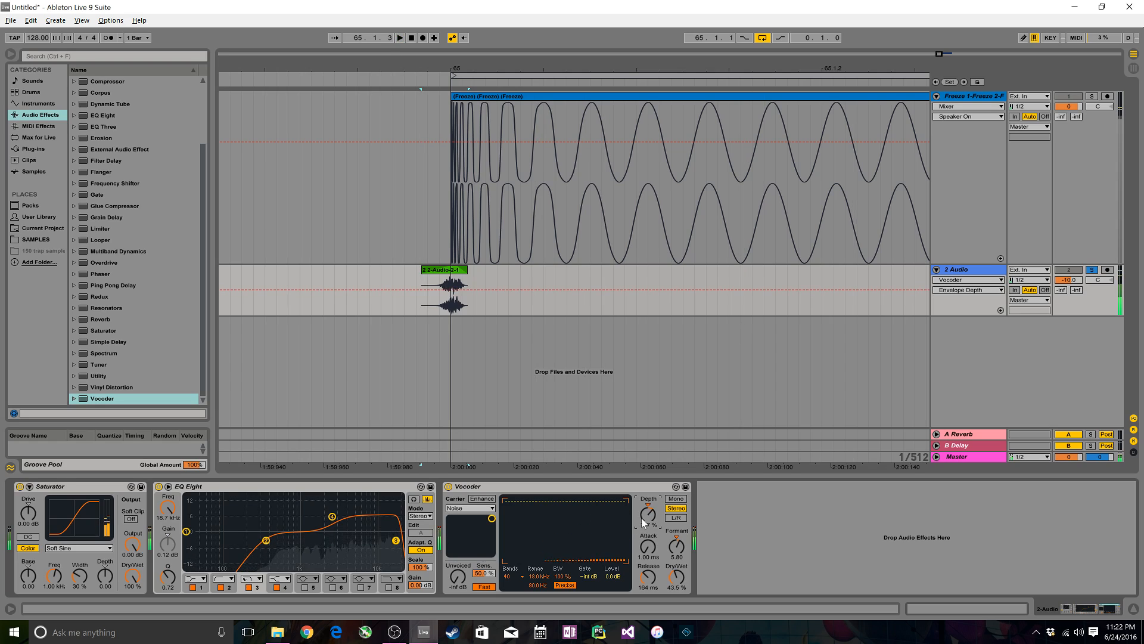
Step: Try the Vocoder's L/R mode, return to Stereo, and enable Enhance with the noise carrier point moved slightly down and inward
left_click(676, 518)
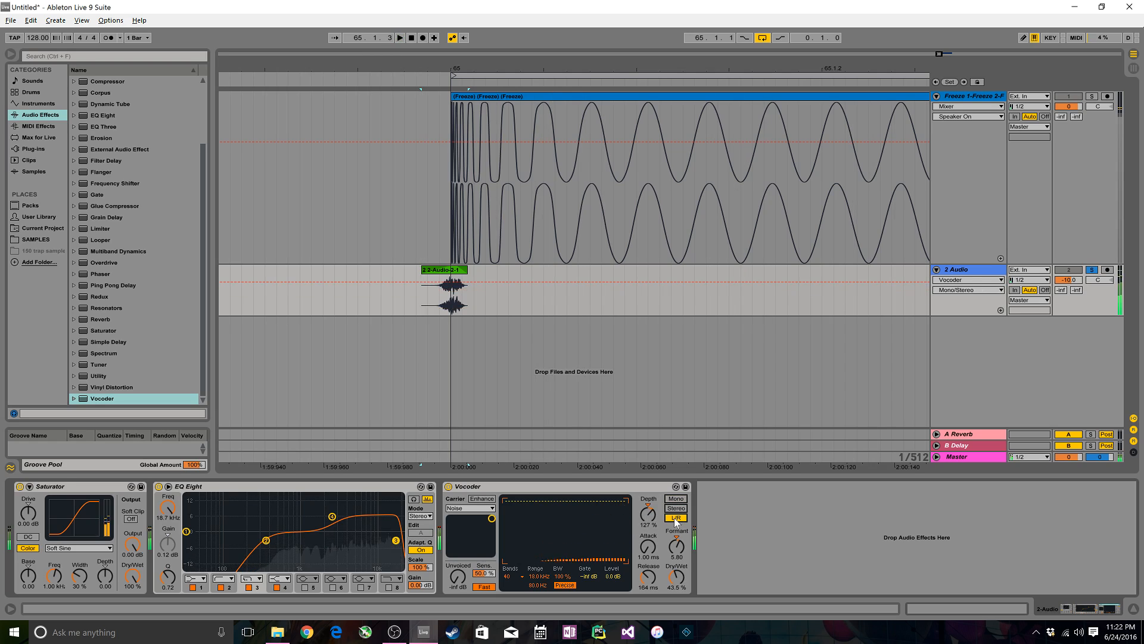
left_click(677, 507)
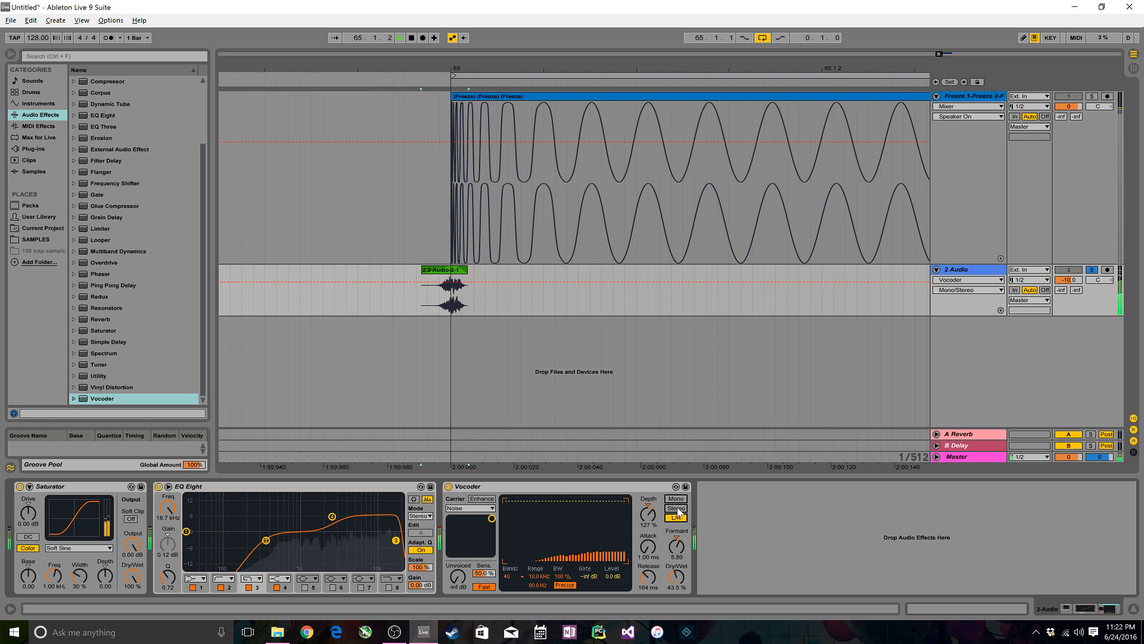
left_click(482, 498)
mouse_move(491, 511)
left_mouse_down()
mouse_move(465, 531)
mouse_move(484, 530)
left_mouse_up()
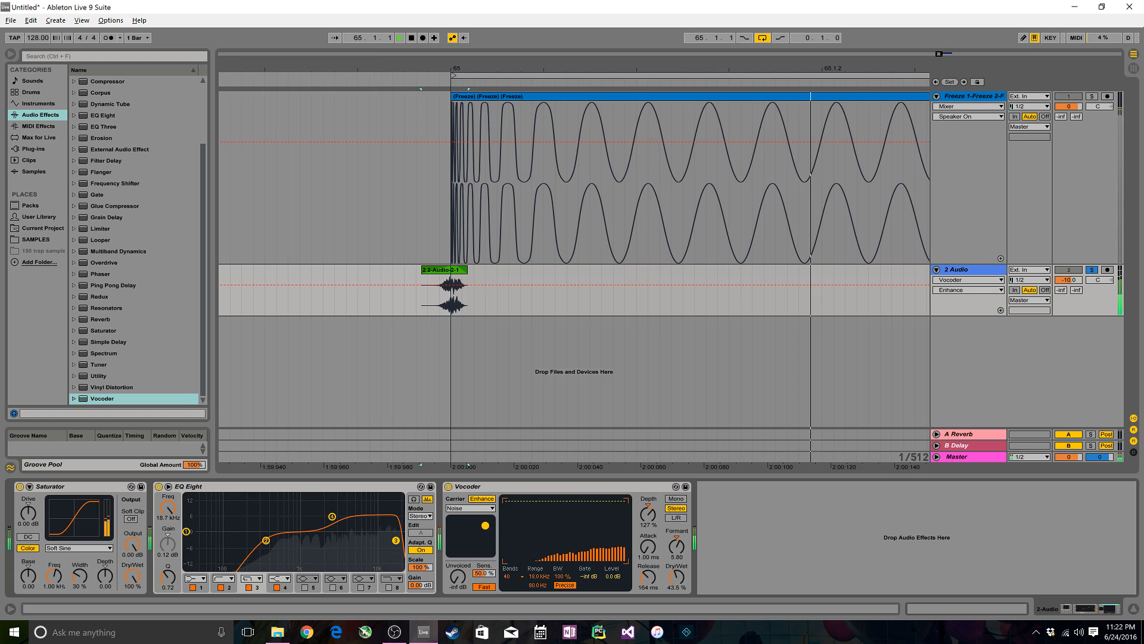
Step: Set the Vocoder's Release to 220 ms and its Dry/Wet to 47.5%, and play the attack
left_click_drag(647, 576, 648, 557)
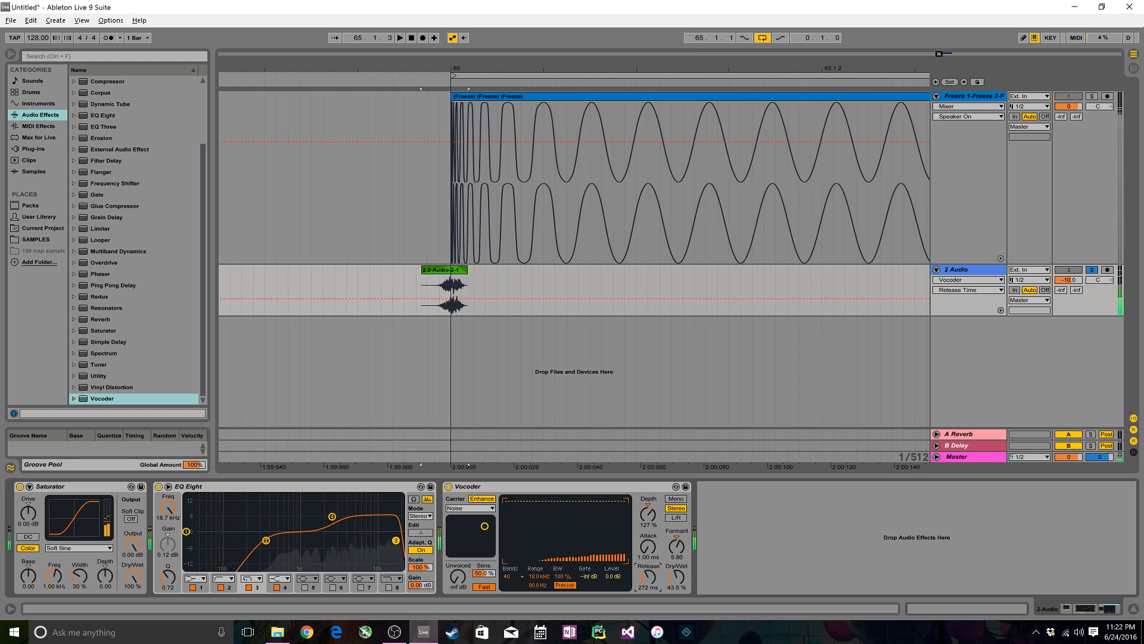
type("220")
key("Return")
left_click_drag(676, 576, 676, 571)
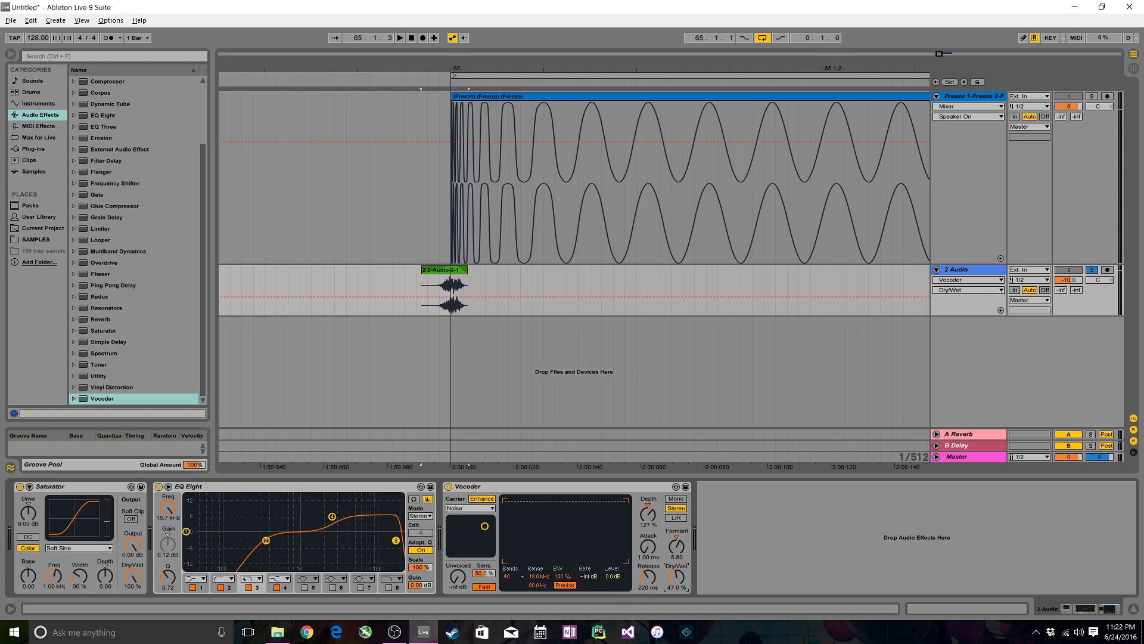
key("space")
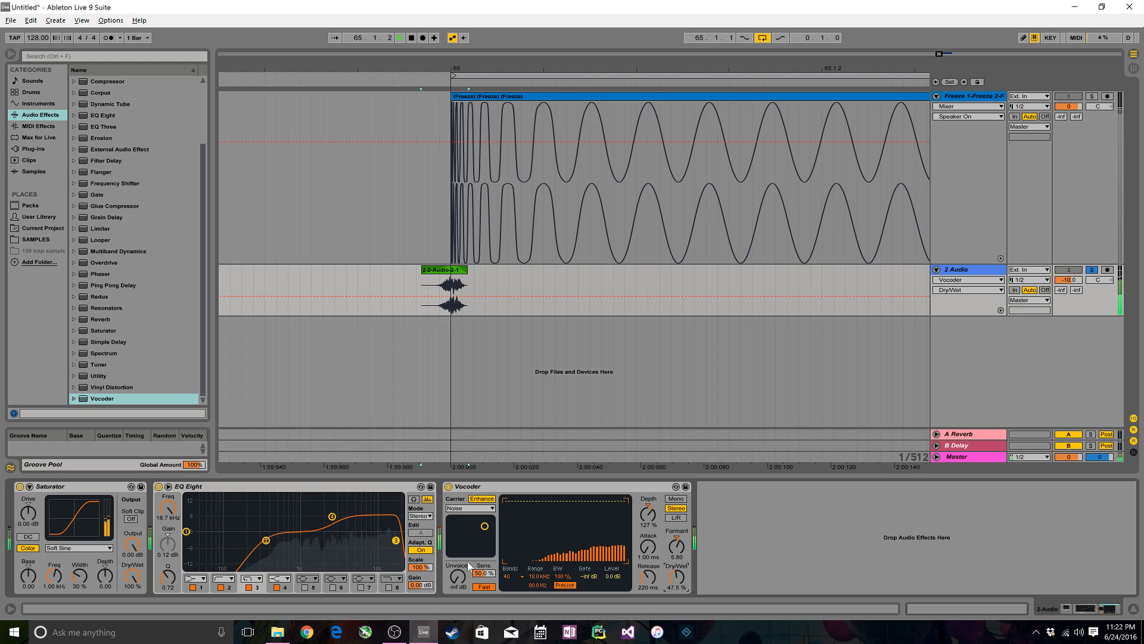
key("space")
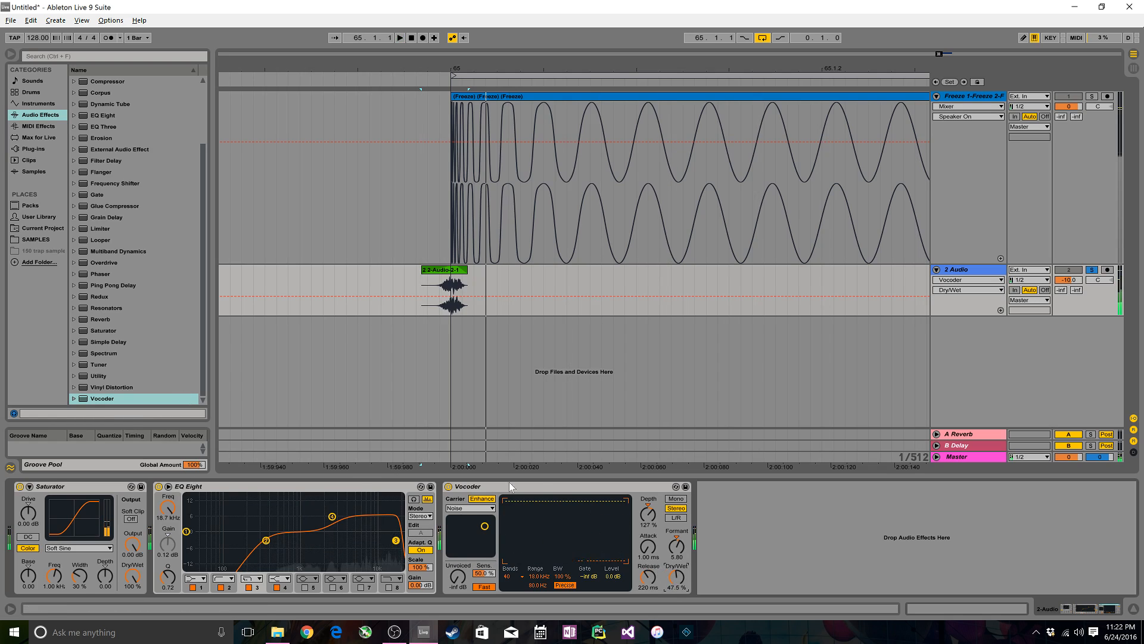
Step: Move the Vocoder ahead of the Saturator and set its Release to 186 ms while listening
left_click_drag(471, 487, 36, 494)
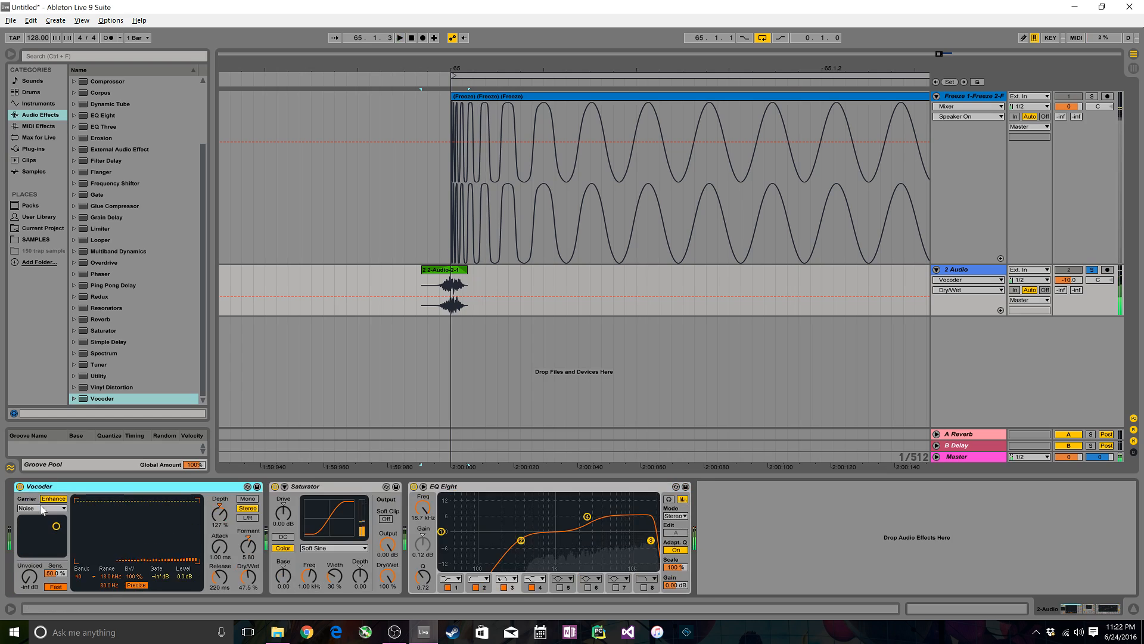
key("space")
left_click(220, 577)
left_click_drag(219, 576, 219, 581)
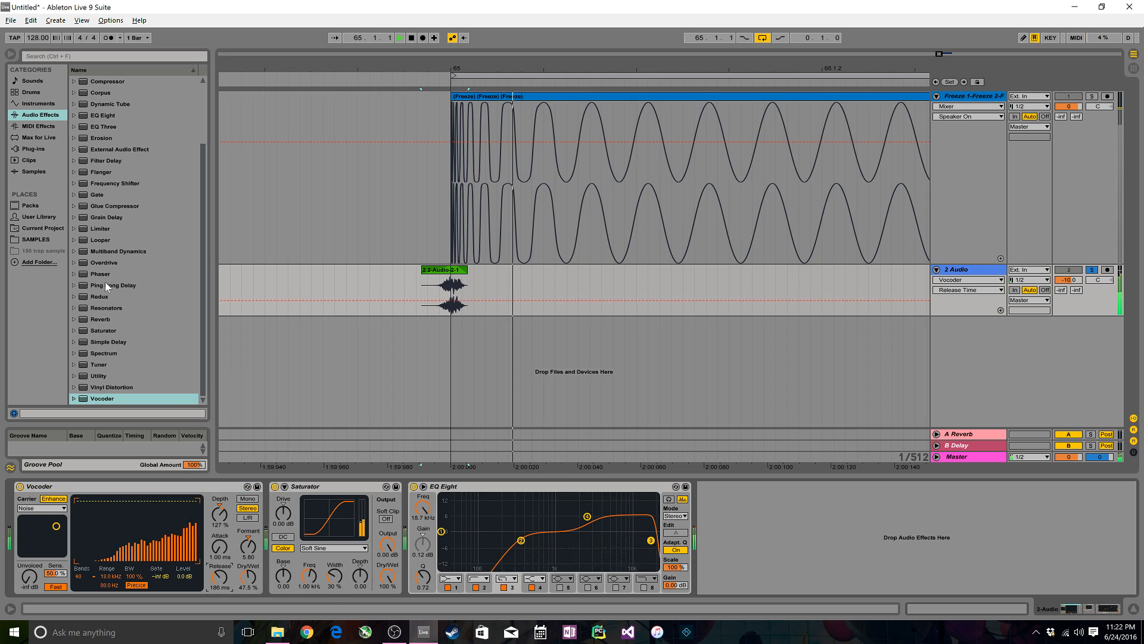
key("space")
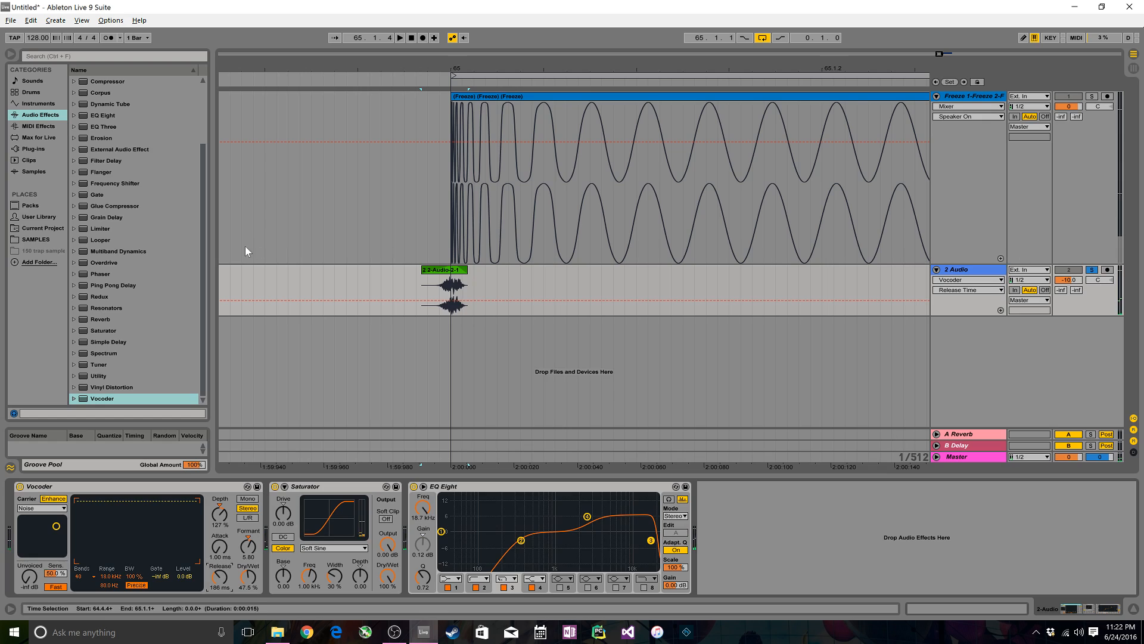
Step: Insert a Reverb between the Saturator and EQ Eight, shorten its Decay Time and set its Dry/Wet to 26%
mouse_move(106, 322)
left_mouse_down()
mouse_move(421, 494)
mouse_move(412, 501)
left_mouse_up()
mouse_move(678, 585)
left_mouse_down()
mouse_move(678, 617)
mouse_move(666, 581)
left_mouse_up()
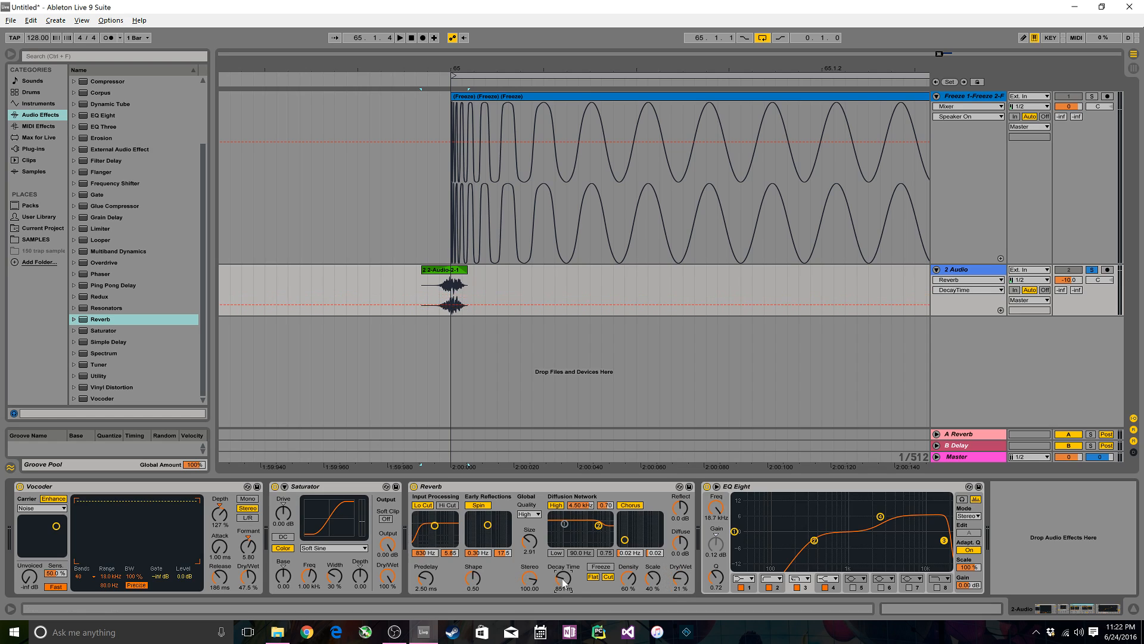
key("space")
left_click_drag(562, 579, 563, 581)
left_click_drag(677, 580, 677, 578)
key("space")
key("space")
key("space")
Step: Set the Reverb's Decay Time to 891 ms and lower its Diffuse level to about -4 dB while auditioning
left_click_drag(564, 578, 564, 574)
key("space")
key("space")
key("space")
key("space")
key("space")
key("space")
left_click_drag(680, 543, 680, 551)
key("space")
key("space")
key("space")
key("space")
key("space")
key("space")
Step: Set the high filter of the Reverb's diffusion network to 6.59 kHz and 1.00, and audition the attack repeatedly
left_click_drag(598, 525, 602, 514)
key("space")
key("space")
key("space")
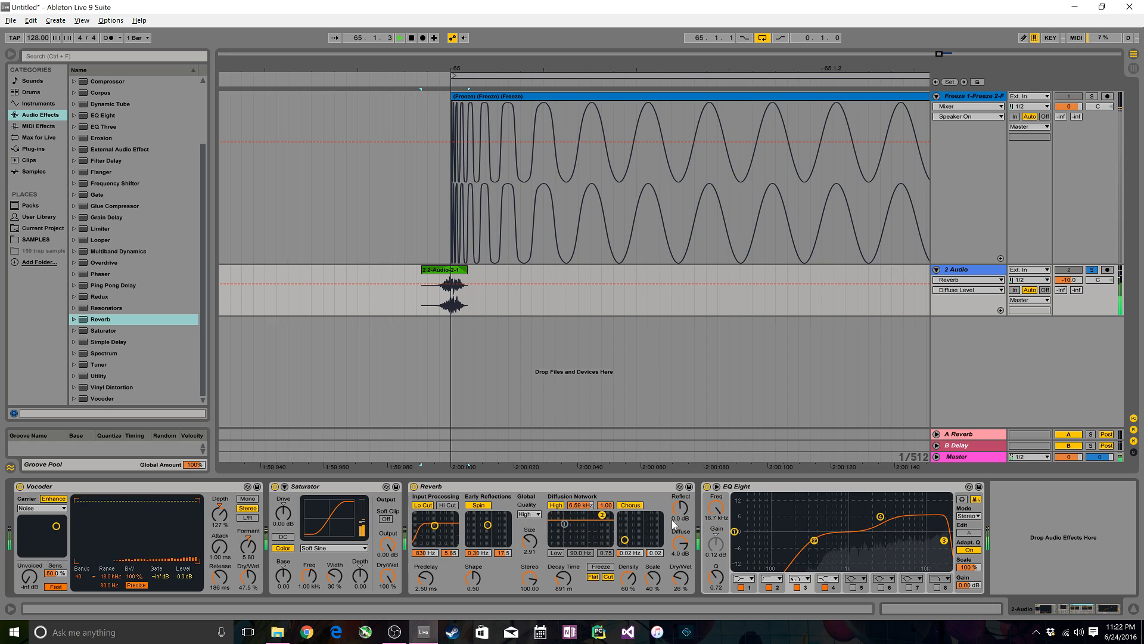
key("space")
key("space")
key("space")
key("space")
key("space")
key("space")
key("space")
left_click_drag(558, 579, 558, 577)
key("space")
key("space")
key("space")
key("space")
Step: Turn off the arrangement loop and narrow the grid to 1/32
key("Left")
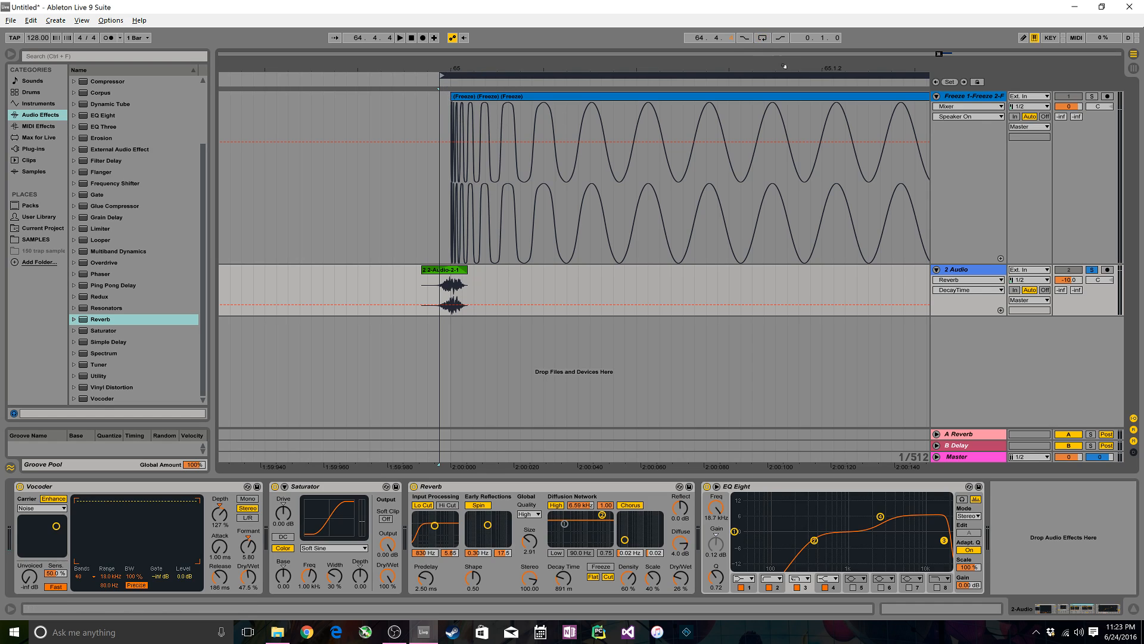
key("Right")
left_click_drag(470, 68, 430, 260)
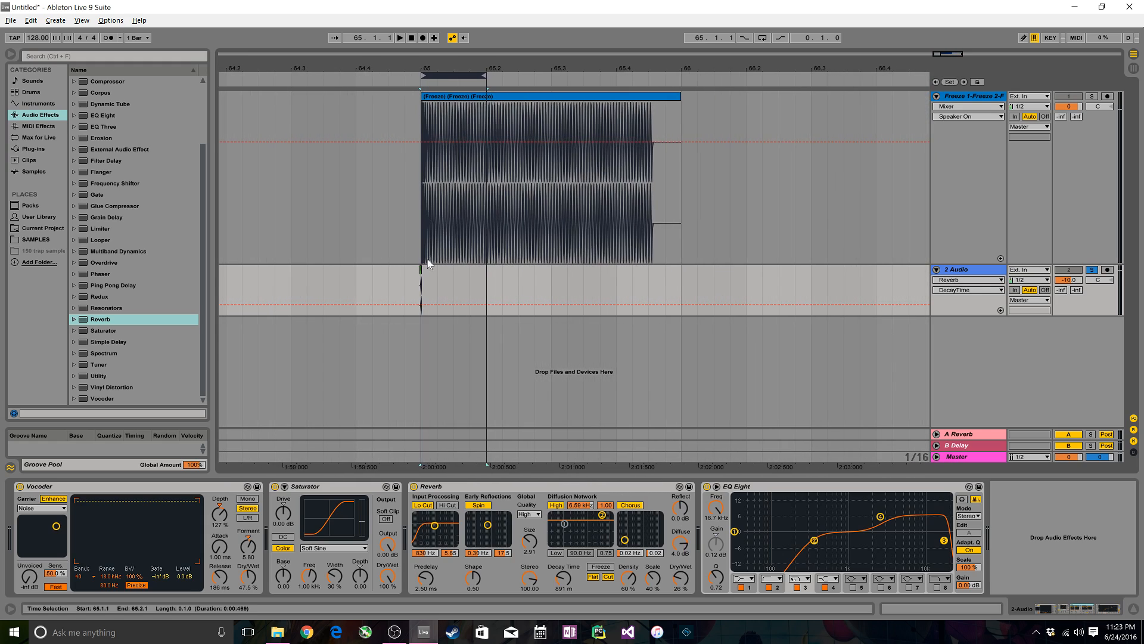
key("ctrl+1")
Step: Reduce the kick track's height and insert a new audio track below the attack track
left_click(415, 280)
left_click(981, 271)
left_click_drag(981, 271, 973, 188)
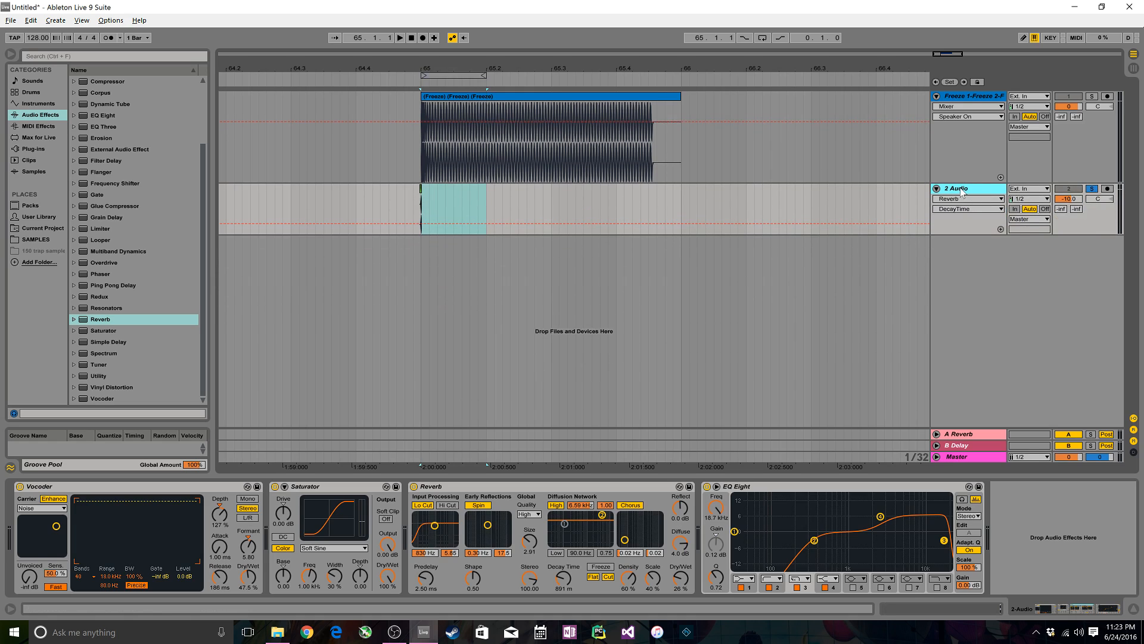
key("ctrl+t")
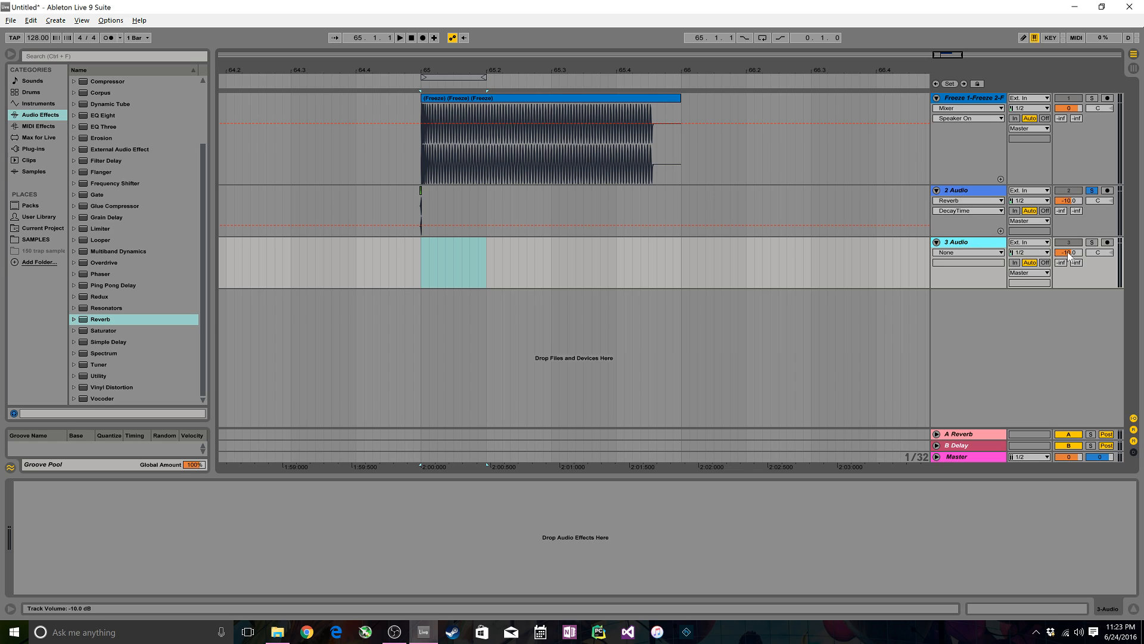
Step: Arm the new audio track with its input set to Resampling and its track volume at 0 dB
left_click(1108, 243)
left_click(1029, 242)
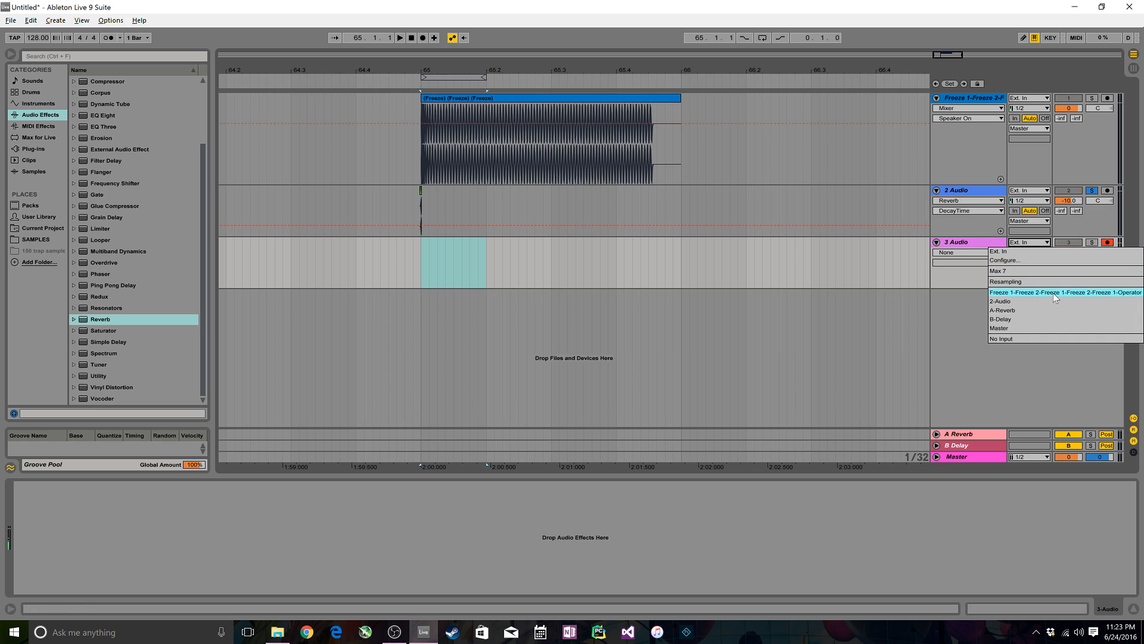
left_click(1041, 278)
left_click(1069, 255)
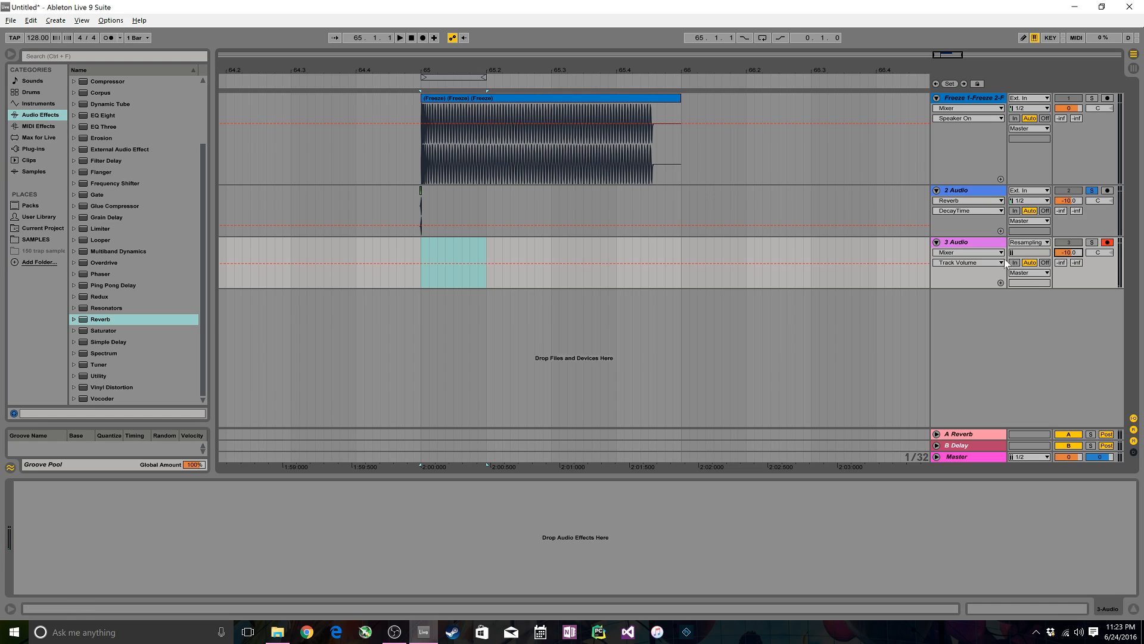
Step: Set the attack track's volume to -8.7 dB, unsolo it, and record the layered kick from 64.4.4 onto the resampling track
left_click(1069, 201)
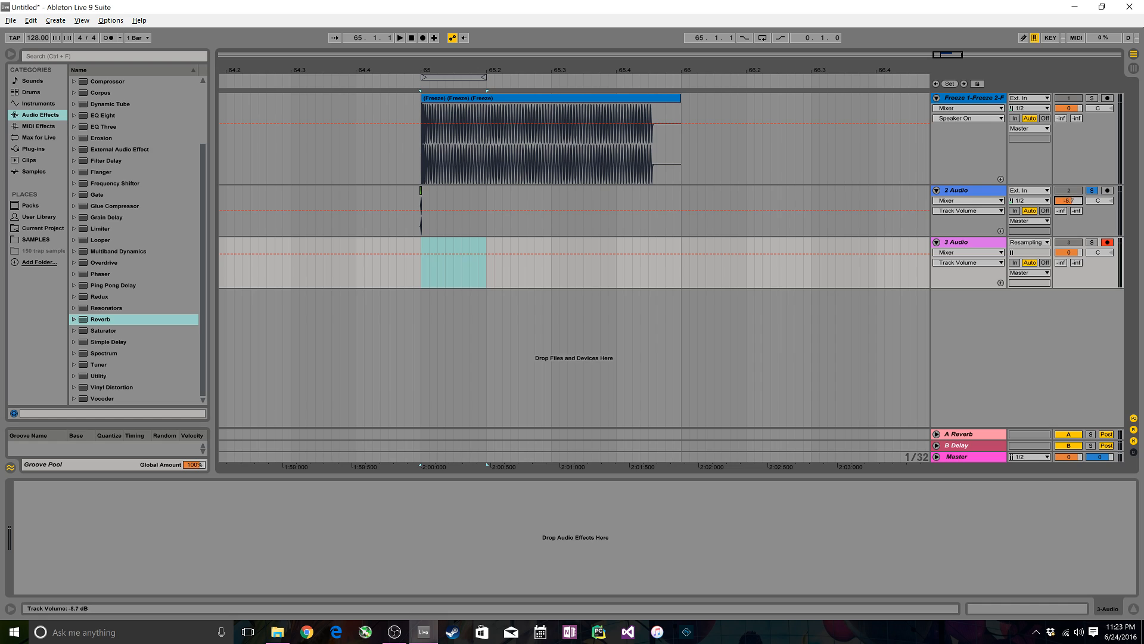
left_click(413, 242)
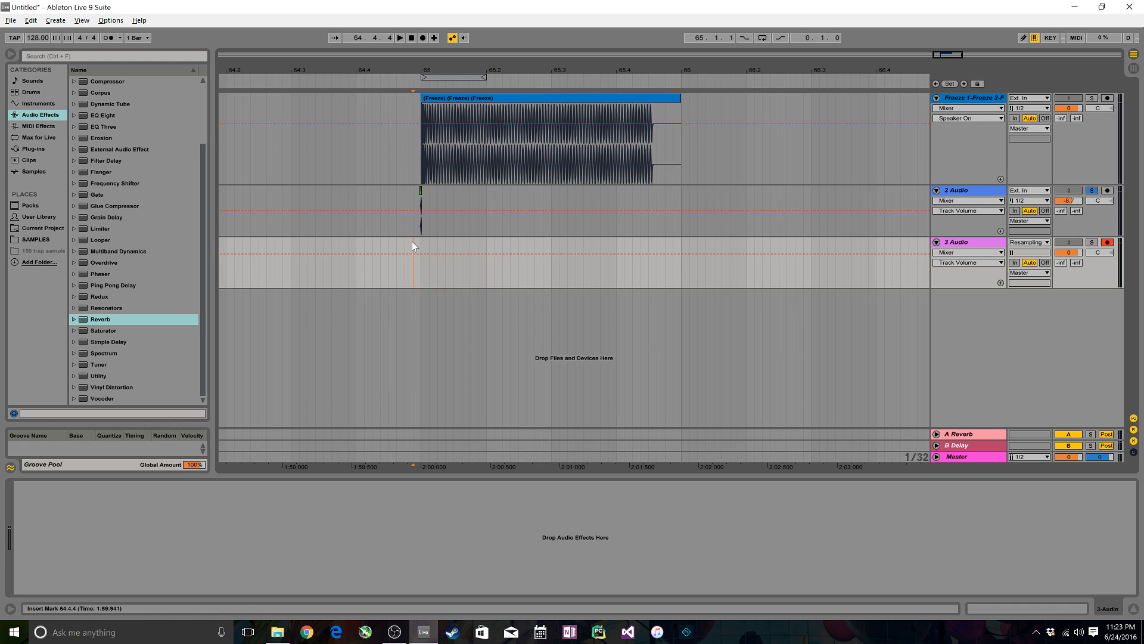
left_click(1091, 190)
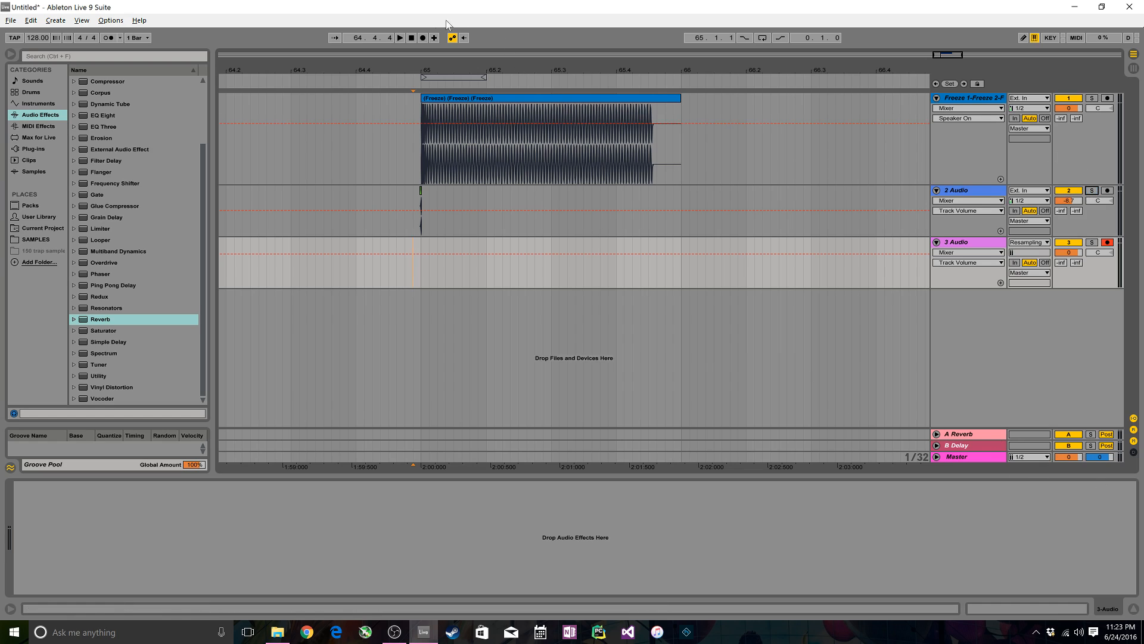
left_click(422, 38)
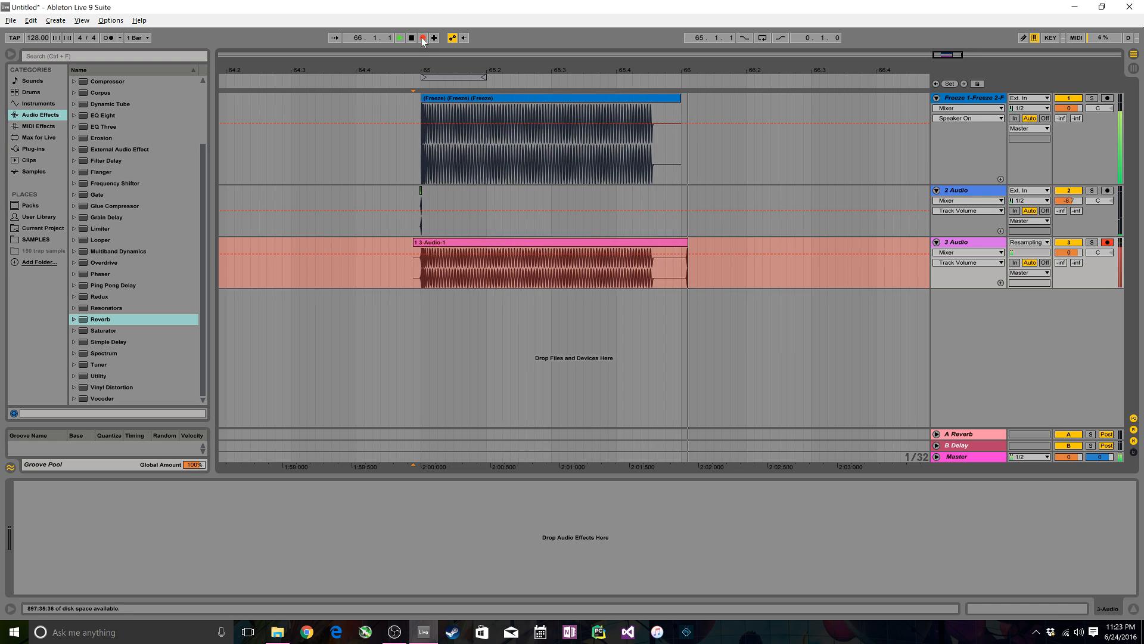
key("space")
Step: Enlarge the resampled track's height and examine the recorded waveform around the kick's start and along its first cycles
left_click_drag(419, 70, 420, 196)
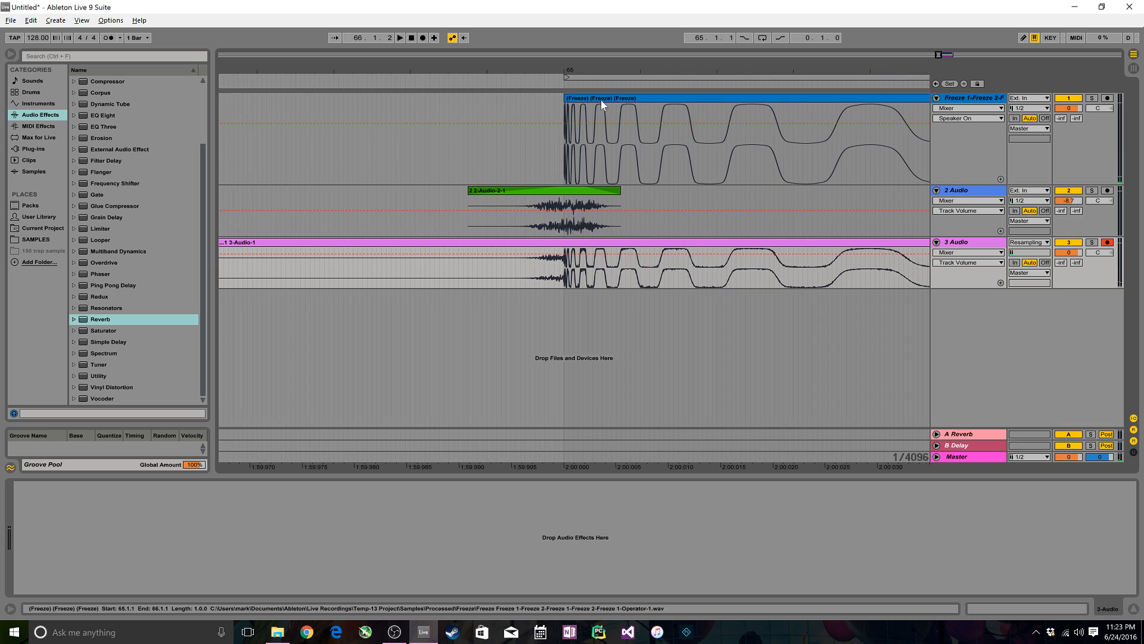
left_click_drag(599, 72, 406, 30)
left_click_drag(617, 72, 530, 39)
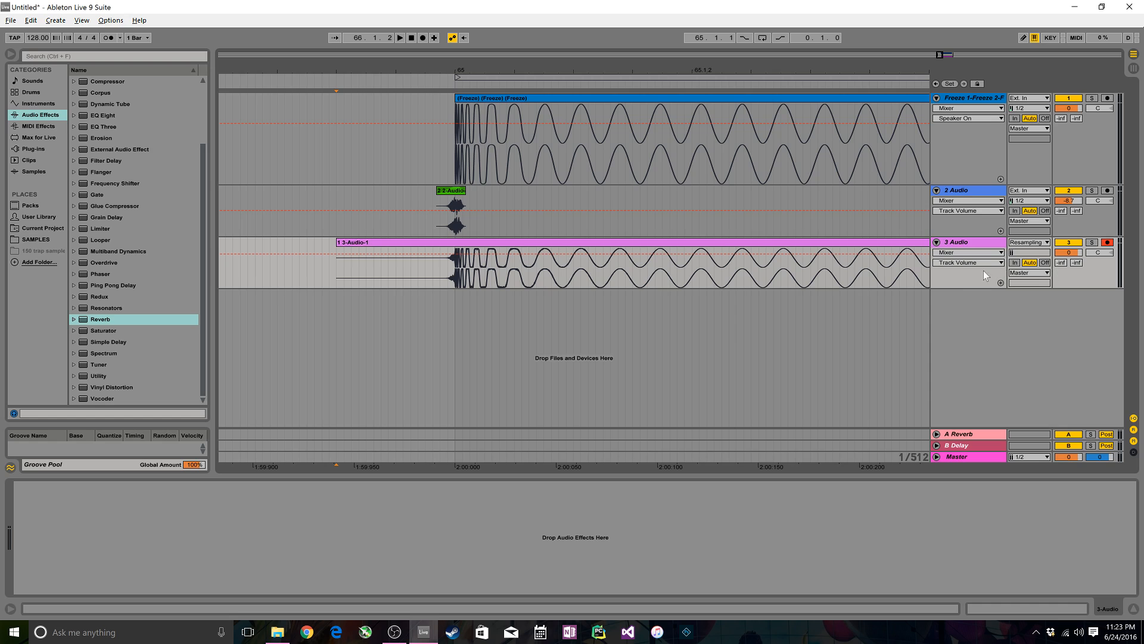
left_click_drag(957, 288, 981, 424)
left_click_drag(607, 91, 373, 74)
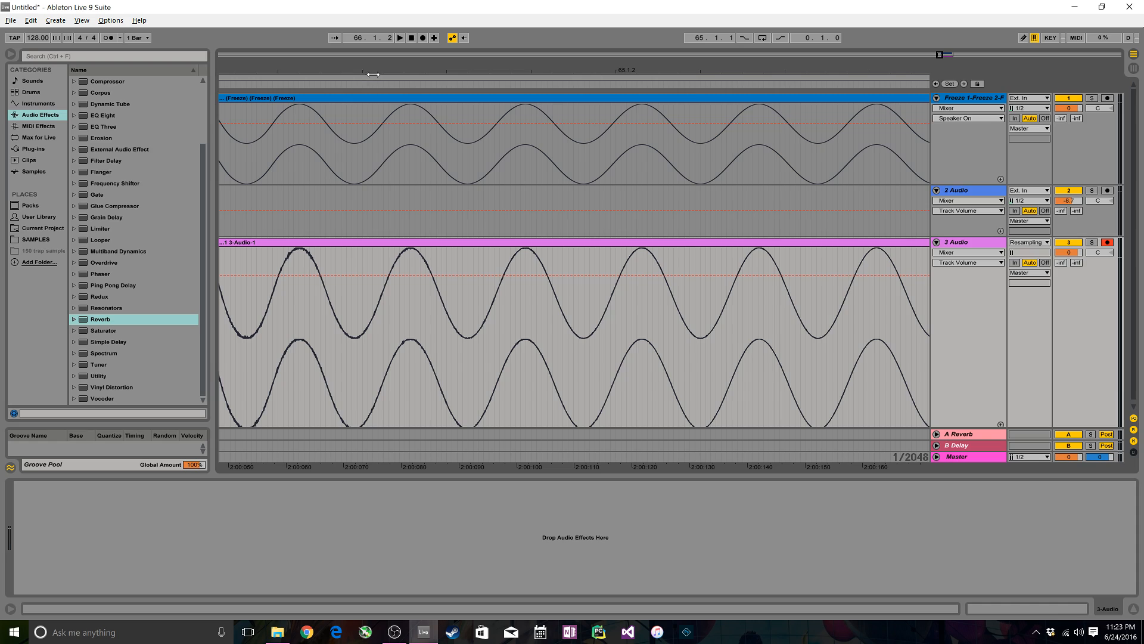
mouse_move(696, 70)
left_mouse_down()
mouse_move(694, 96)
mouse_move(682, 59)
mouse_move(674, 70)
left_mouse_up()
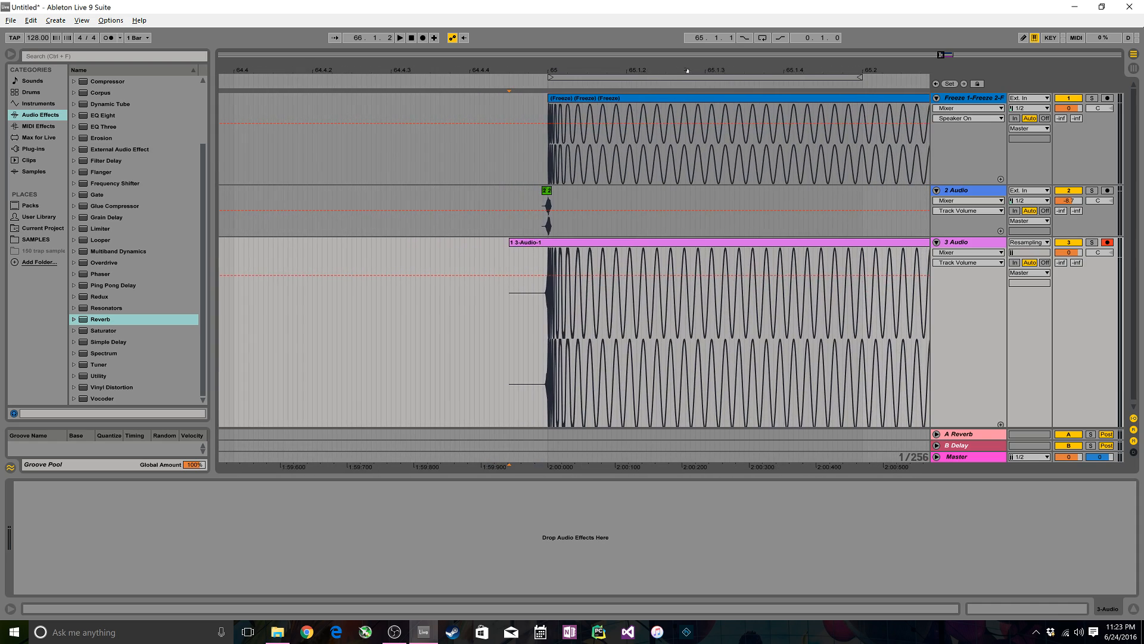
Step: Delete the recorded kick clip from the resampling track
left_click_drag(783, 71, 740, 70)
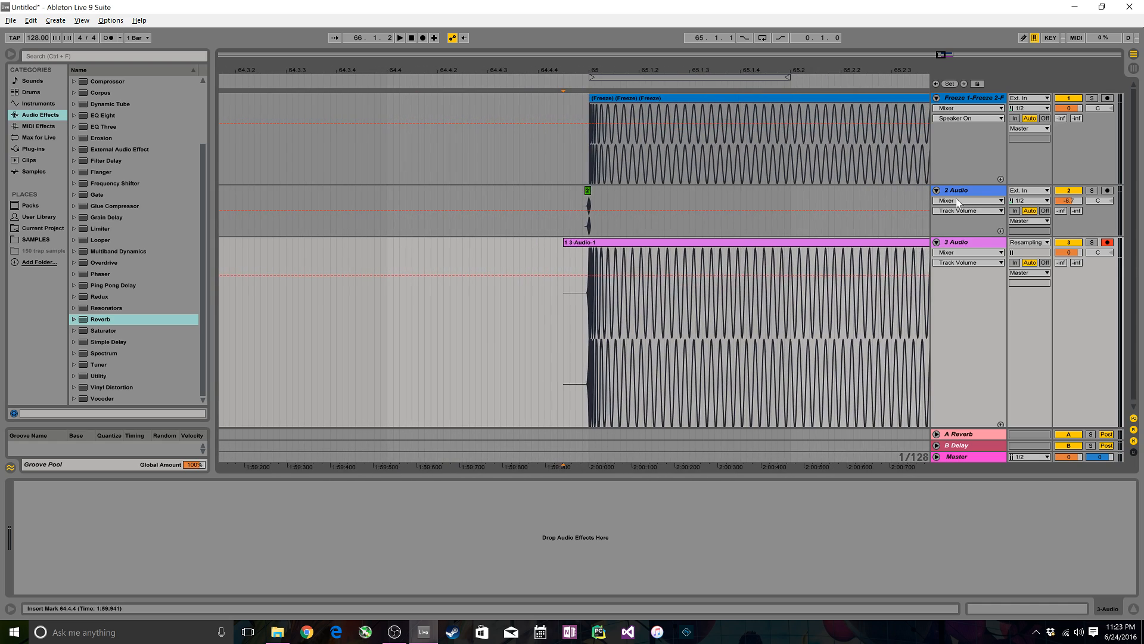
left_click(907, 244)
key("Delete")
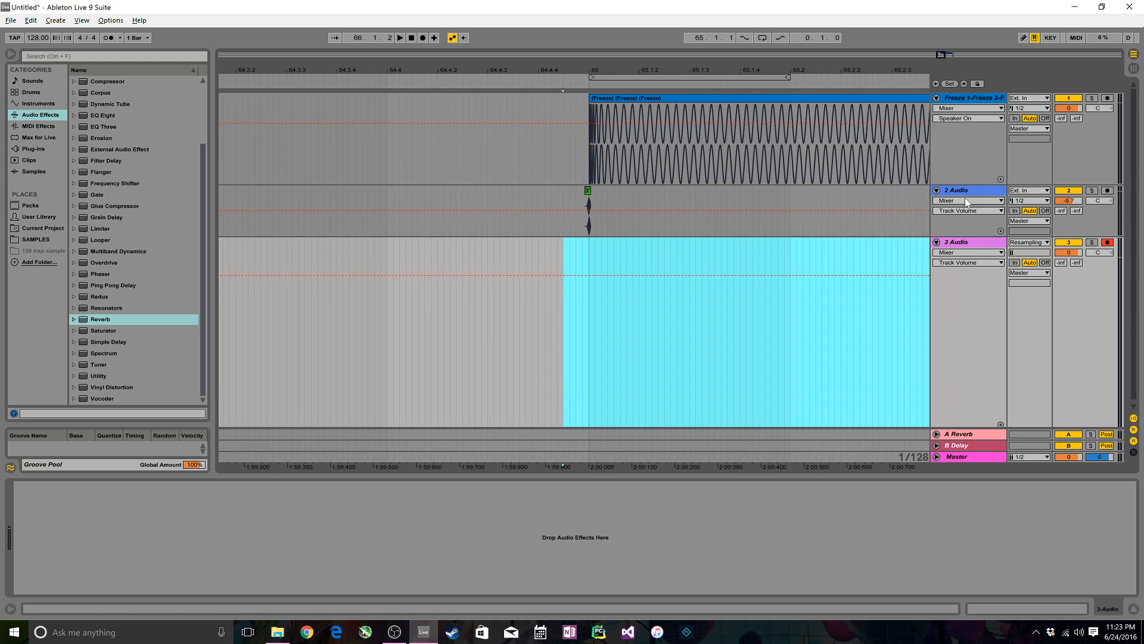
Step: Set the attack track's Vocoder release to 140 ms and Reverb decay time to 600 ms, auditioning the layered kick
left_click(966, 191)
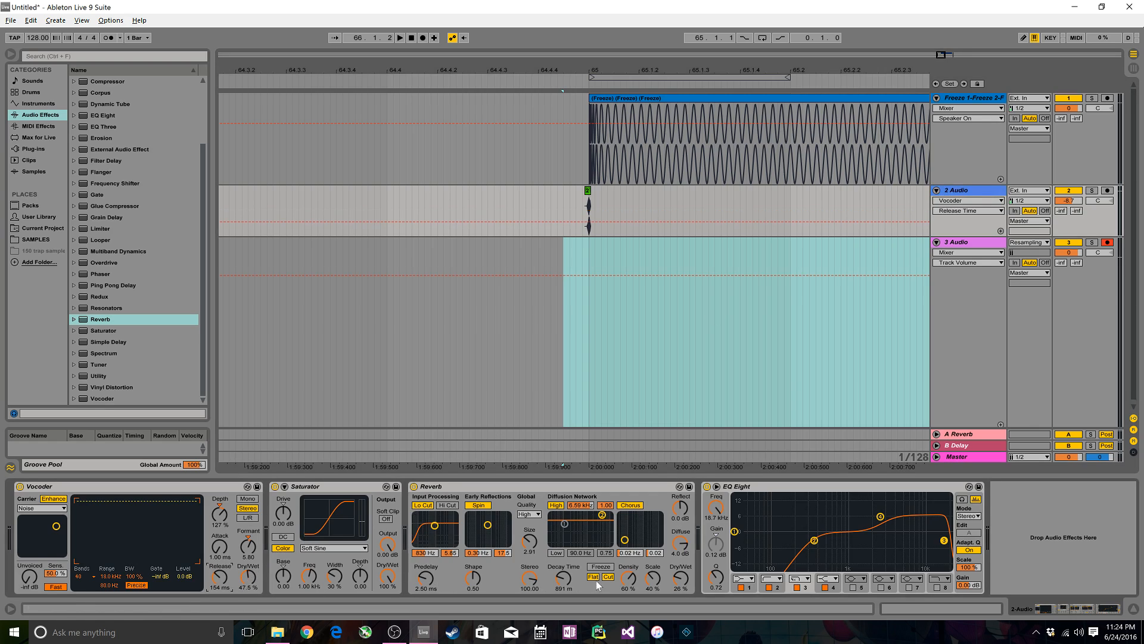
key("space")
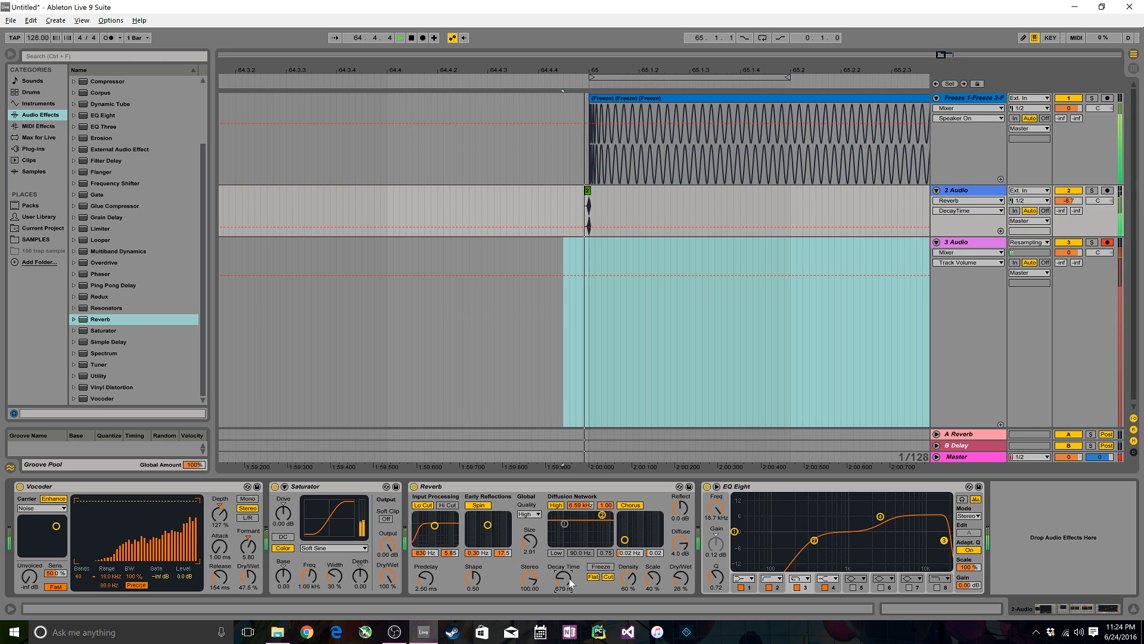
key("space")
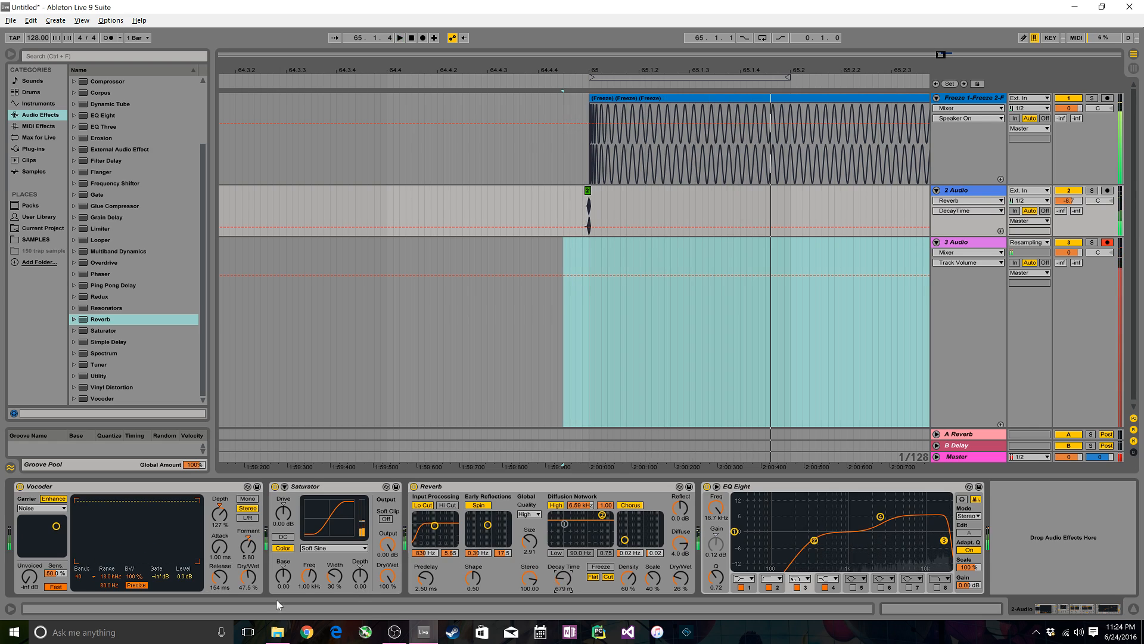
left_click(228, 588)
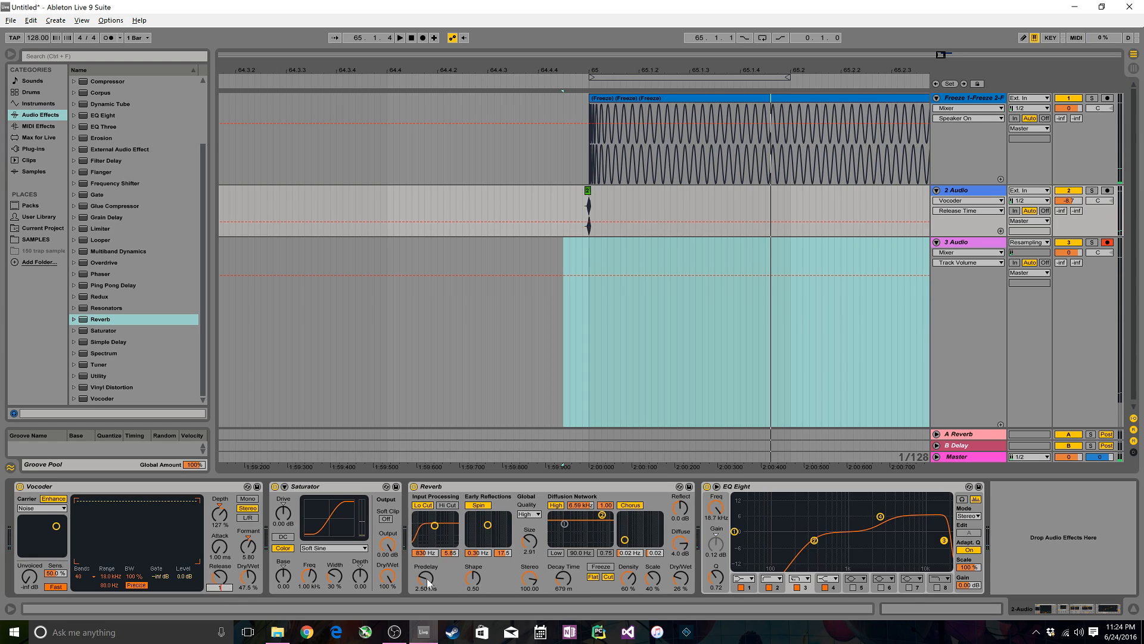
left_click(552, 589)
type("60")
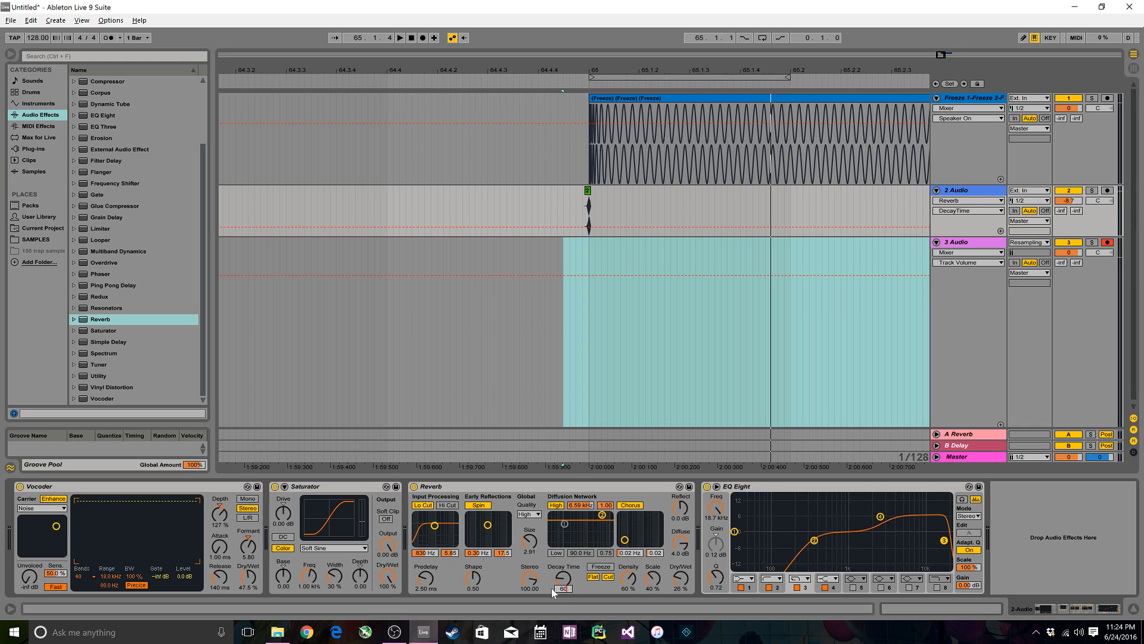
type("0")
key("Return")
key("space")
key("space")
key("space")
key("space")
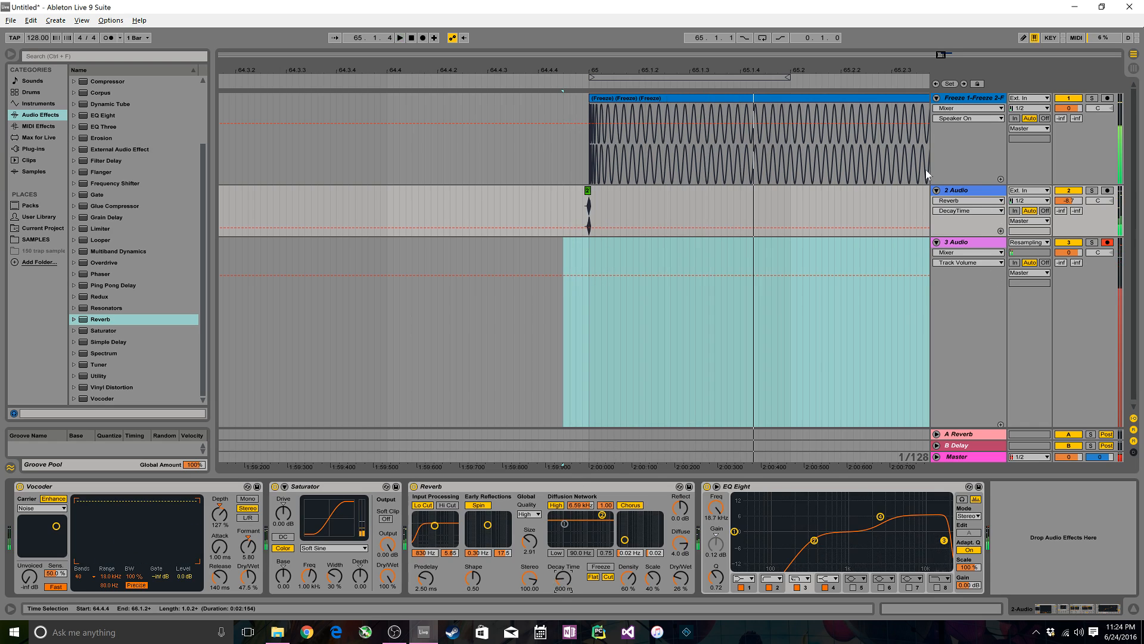
Step: Record the layered kick from 64.4.4 onto the emptied resampling track, running past the end of the source kick clip
left_click(965, 244)
left_click(575, 249)
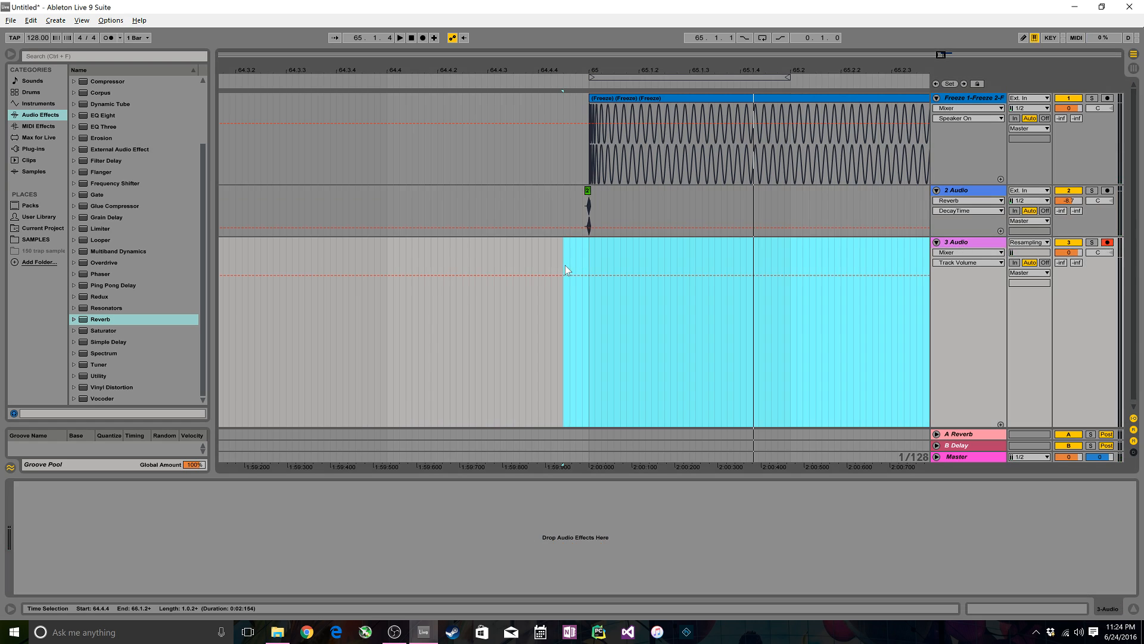
left_click_drag(455, 54, 433, 63)
left_click(424, 38)
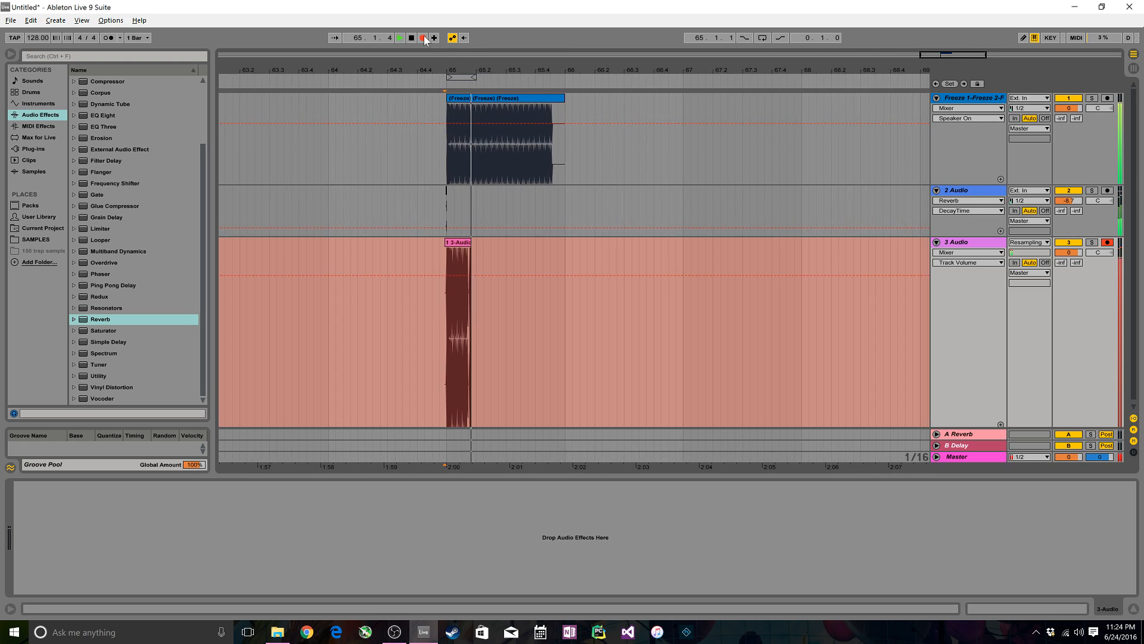
key("space")
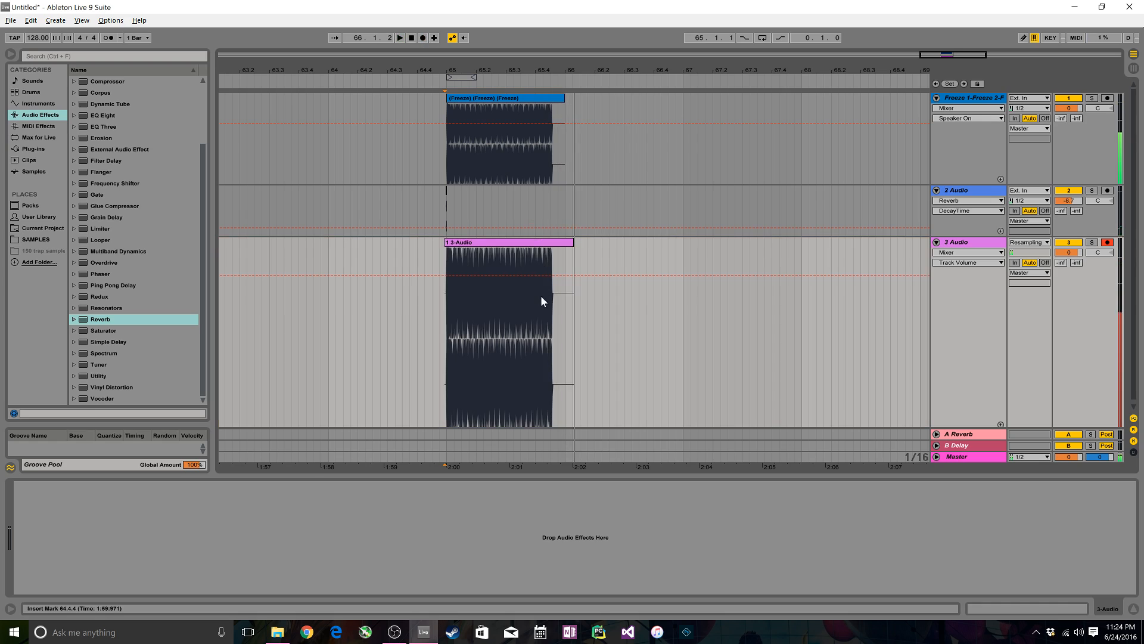
Step: Delete the frozen kick track and the attack track, keeping only the resampled track
left_click(977, 98)
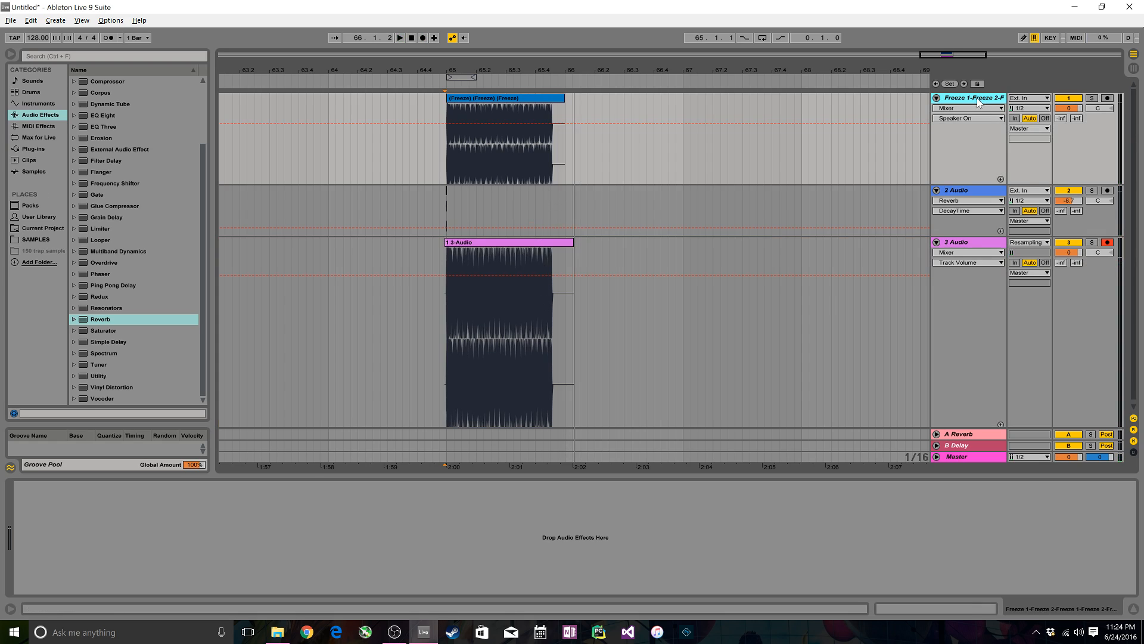
key("Delete")
key("Delete")
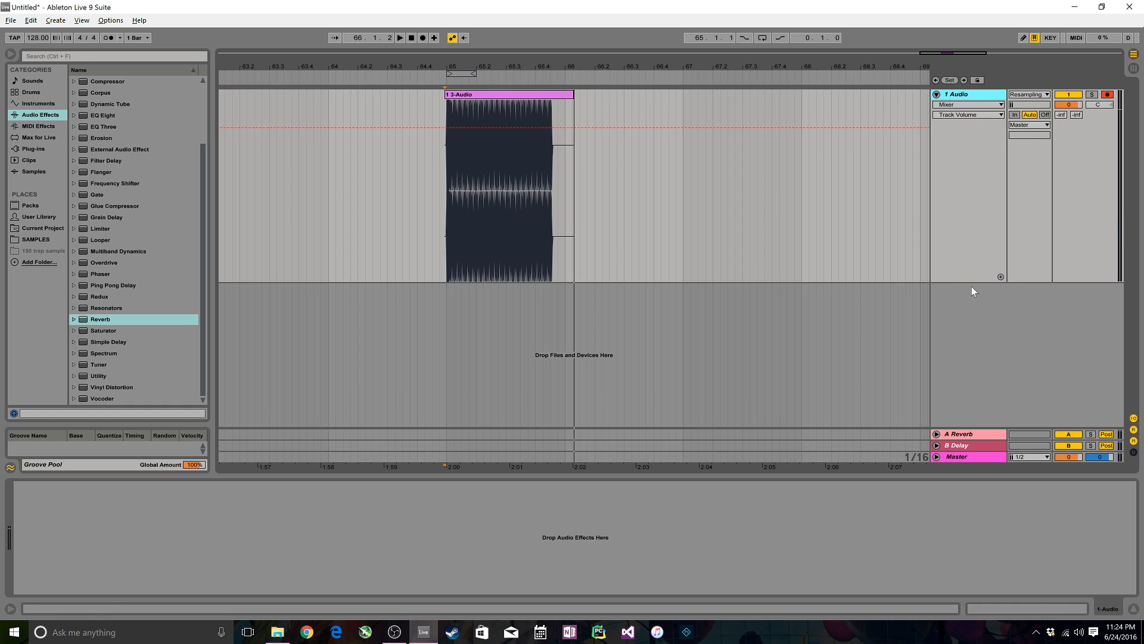
Step: Reduce the resampled track's height and trim the end of its clip to 65.2.1
left_click_drag(969, 282, 970, 180)
left_click_drag(434, 62, 434, 116)
left_click_drag(847, 119, 560, 108)
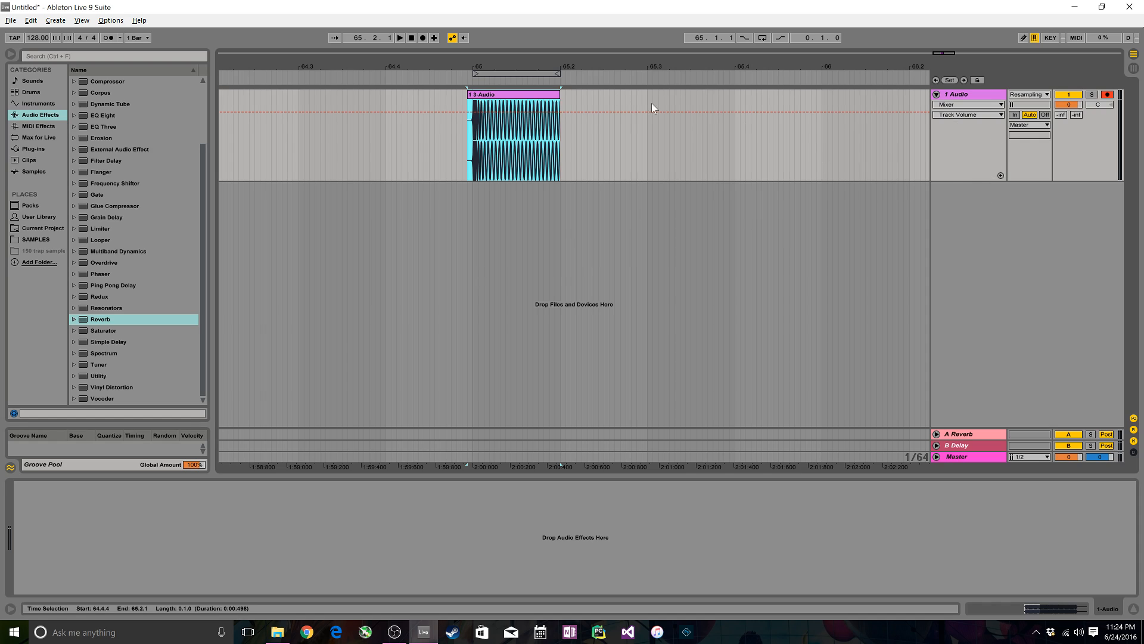
Step: Show the resampled clip's fades and add a fade-out from about 65.1.2 to the clip end with a steep, downward-bent curve
left_click_drag(471, 65, 471, 96)
left_click(965, 104)
left_click(938, 126)
left_click_drag(635, 103, 544, 103)
left_click_drag(506, 65, 514, 89)
left_click_drag(661, 149, 545, 103)
left_click_drag(593, 166, 570, 162)
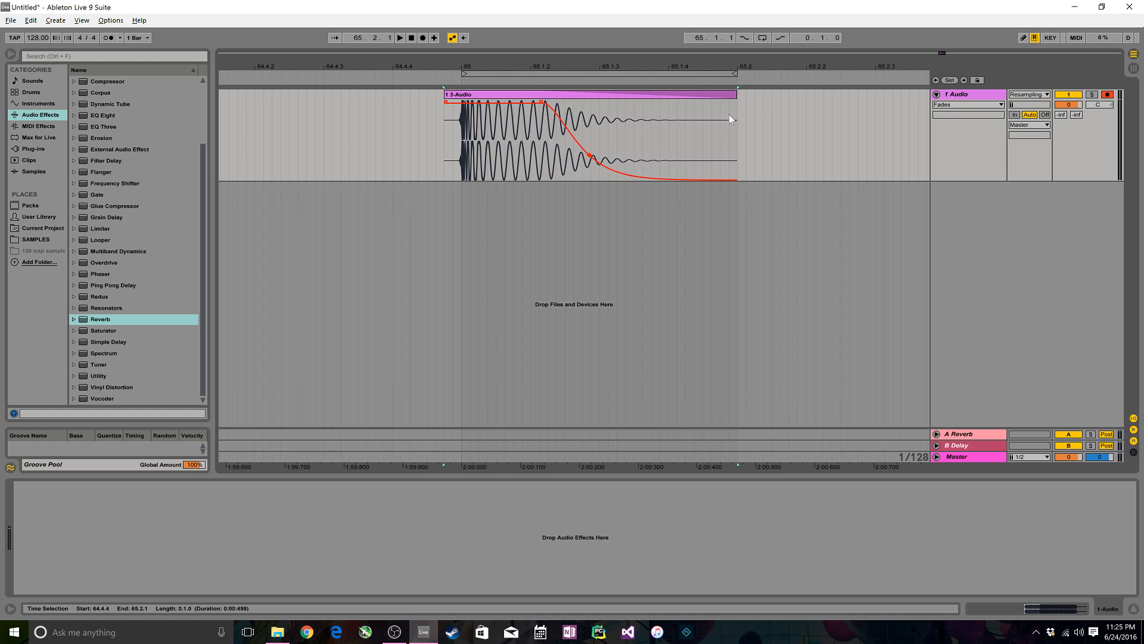
Step: Shorten the clip to about midway between 65.1.3 and 65.1.4, start its fade-out just before 65.1.2 and soften the curve
left_click_drag(735, 119, 669, 119)
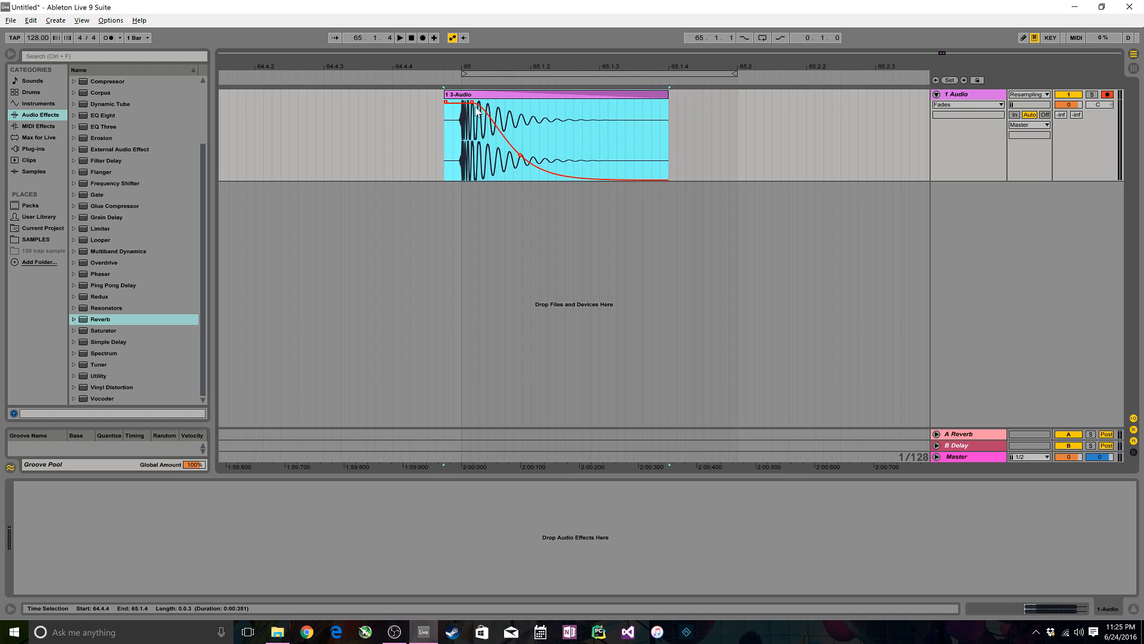
left_click_drag(476, 107, 542, 106)
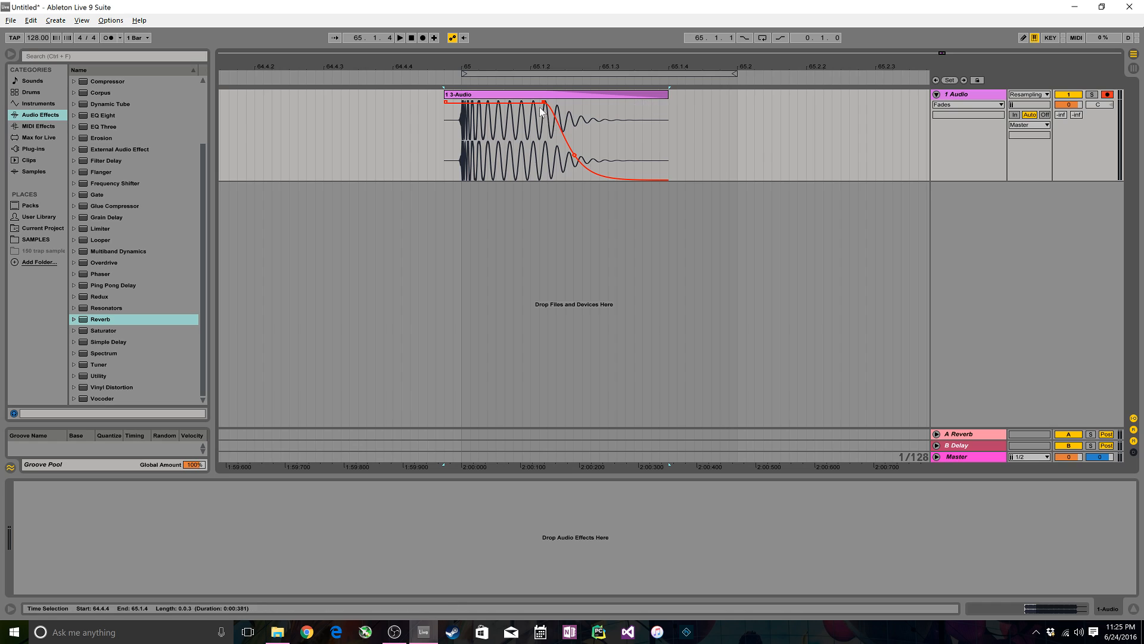
left_click_drag(668, 107, 637, 88)
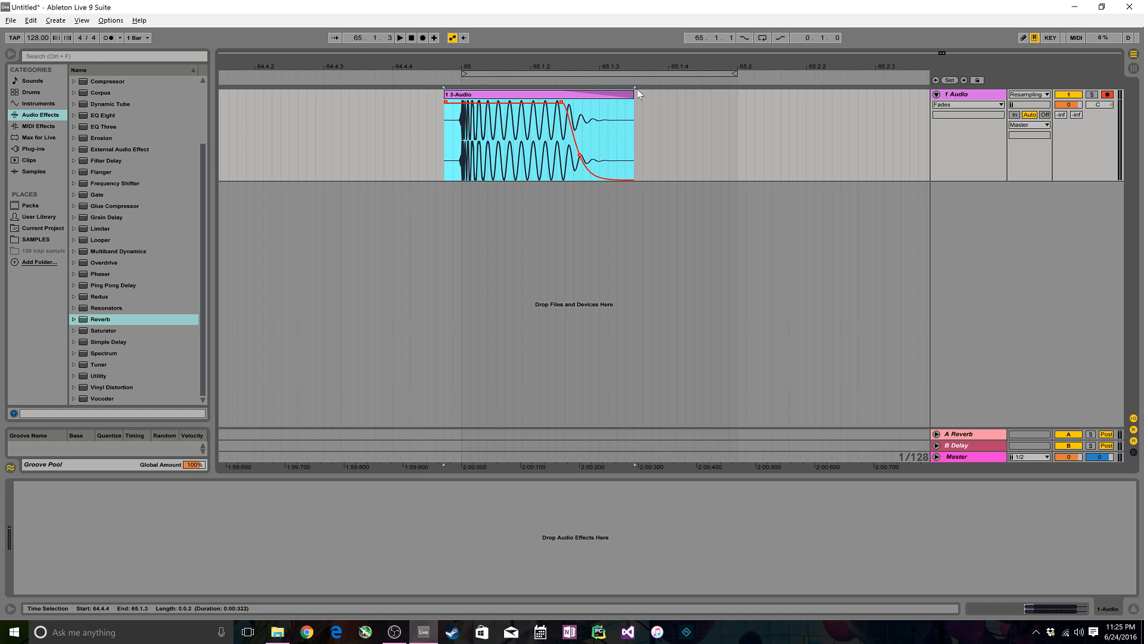
left_click_drag(557, 109, 511, 108)
left_click_drag(547, 167, 565, 149)
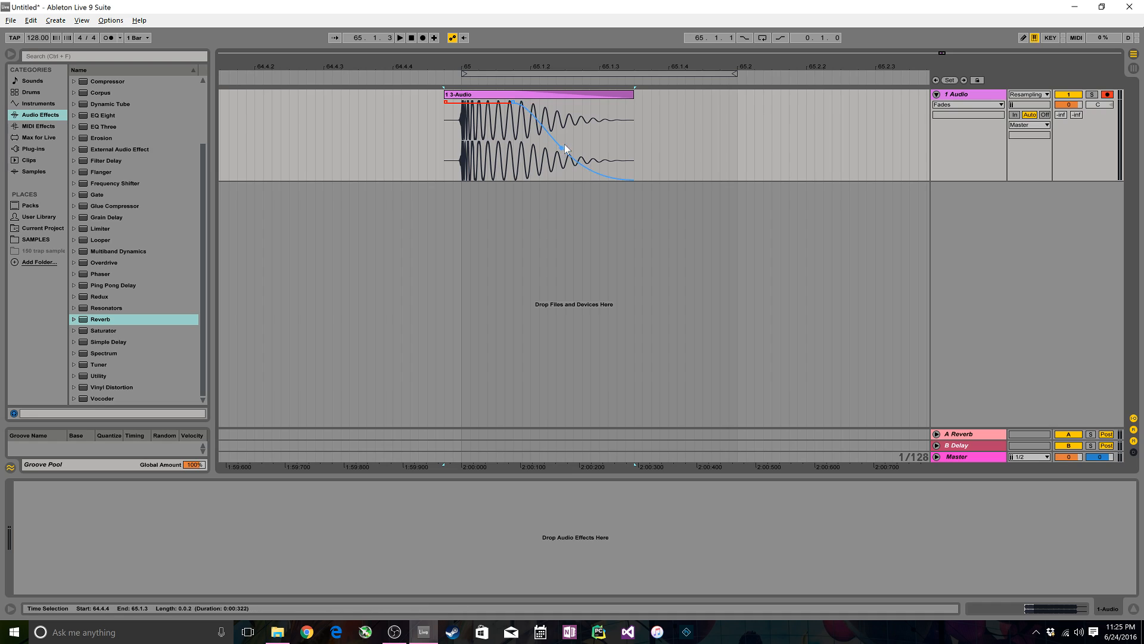
Step: Loop a 0.1.0 region from 64.4.4 around the kick, set the track's input to No Input and start playback
left_click_drag(648, 74, 583, 75)
key("space")
left_click(762, 37)
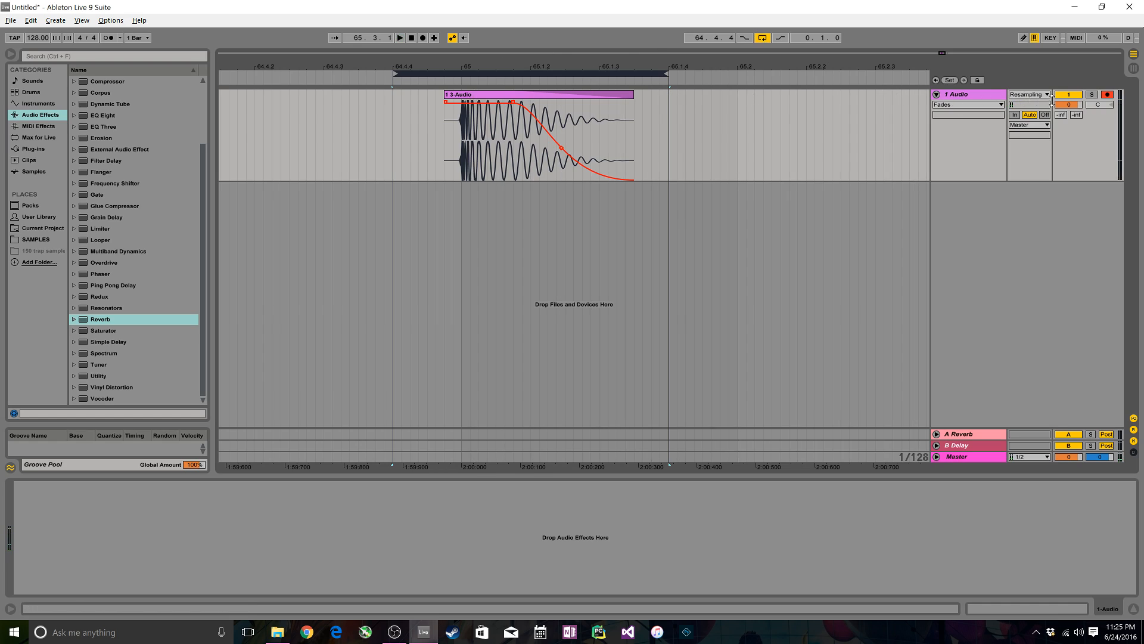
left_click(1029, 94)
left_click(1028, 171)
key("space")
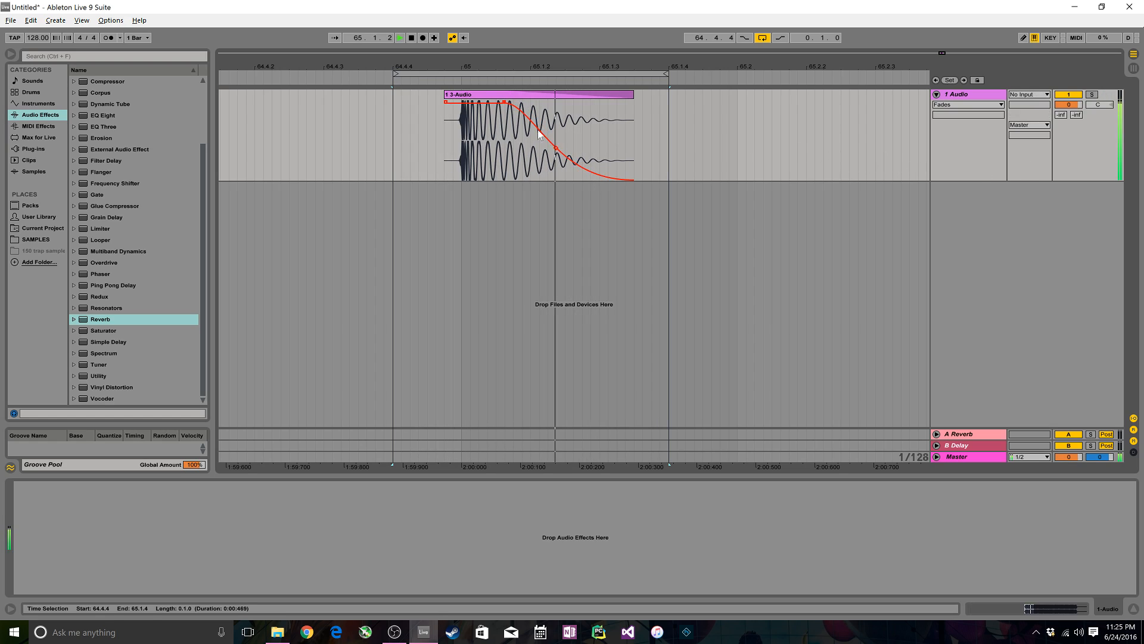
Step: Bend the fade-out curve upward for a fuller tail, trim the clip's end to 65.1.3 and audition the kick
left_click_drag(560, 145, 579, 109)
left_click_drag(505, 95, 539, 95)
key("ctrl+z")
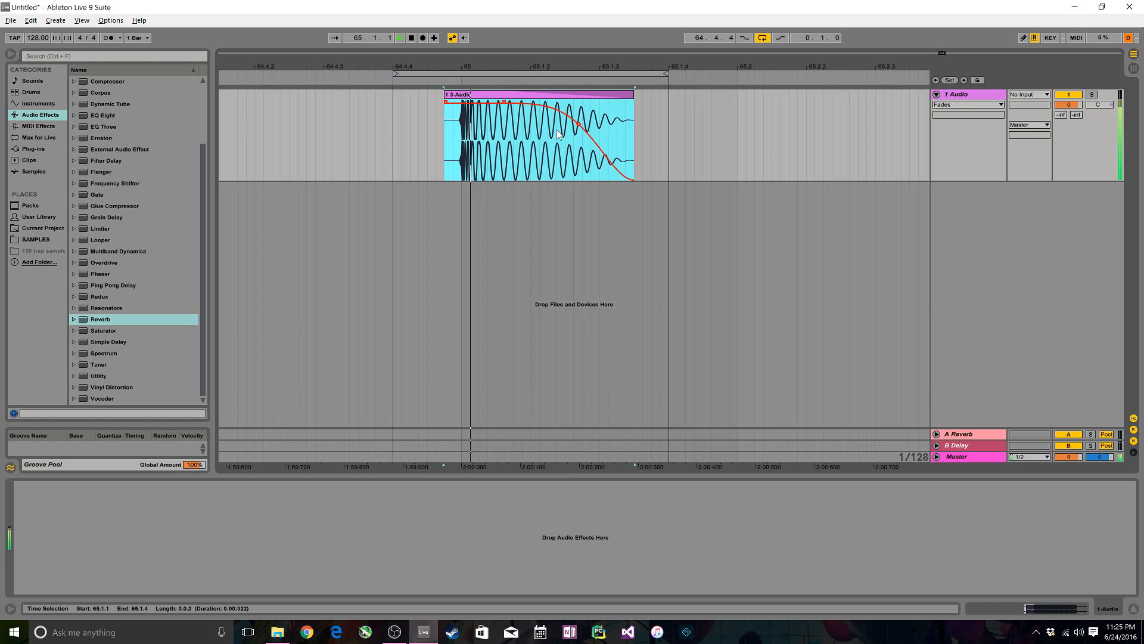
left_click_drag(634, 109, 608, 110)
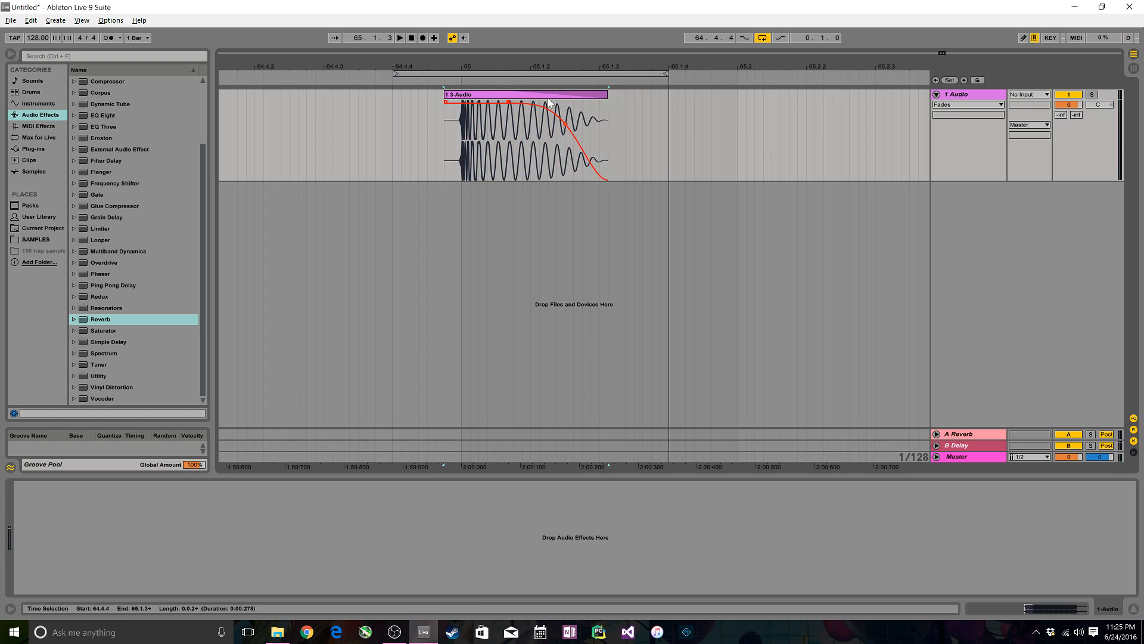
left_click_drag(605, 94, 599, 94)
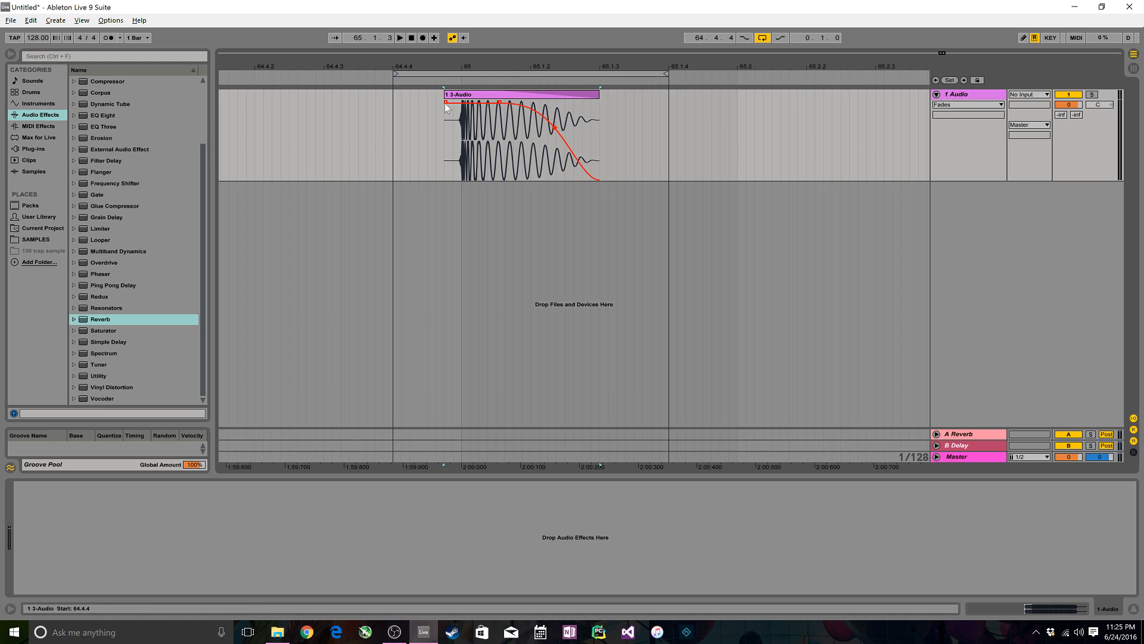
left_click(497, 97)
key("space")
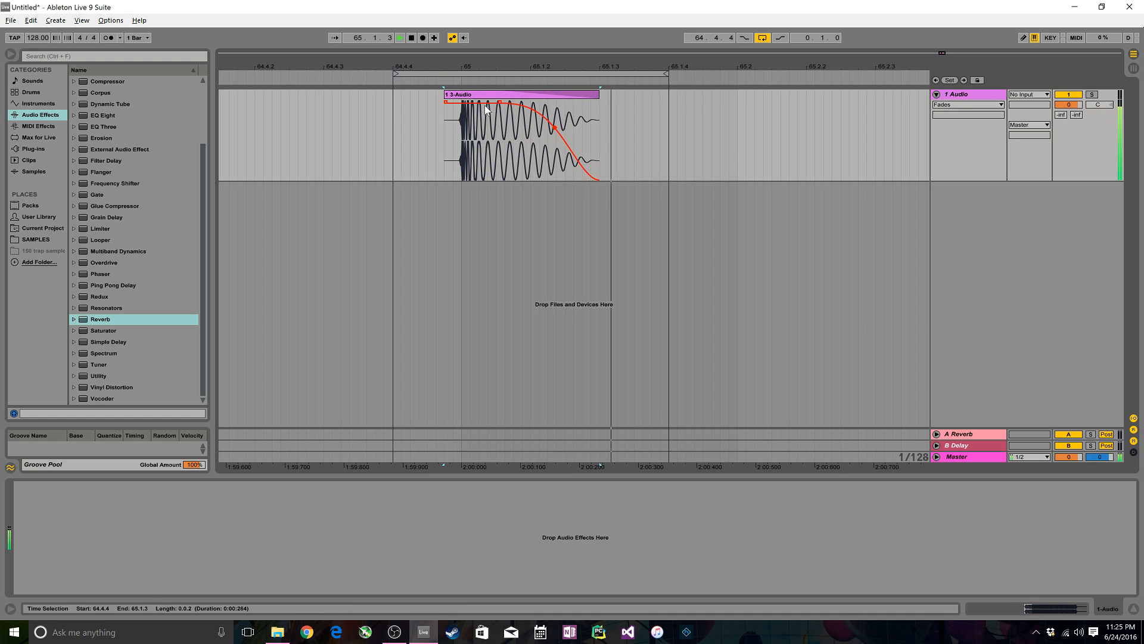
key("space")
Step: Add an EQ Eight to the resampled kick track and play the loop through it
left_click(42, 126)
left_click(44, 116)
left_click_drag(97, 117, 174, 541)
key("space")
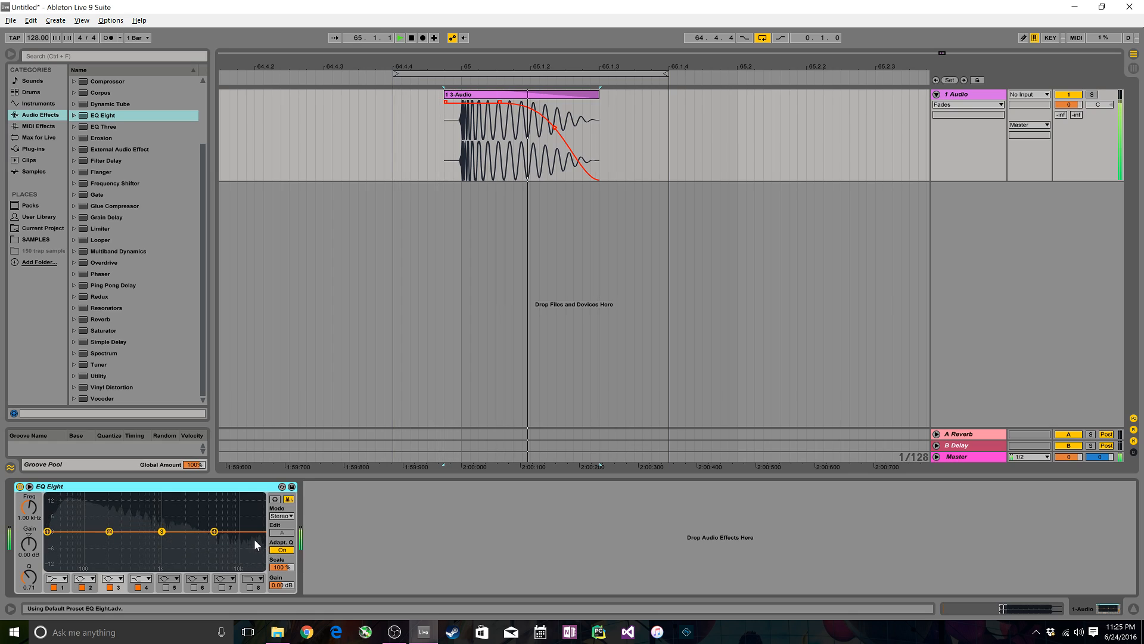
Step: Make EQ Eight band 4 a high cut at 15.8 kHz and set band 1 to 67 Hz with -0.87 dB gain
left_click_drag(214, 531, 248, 535)
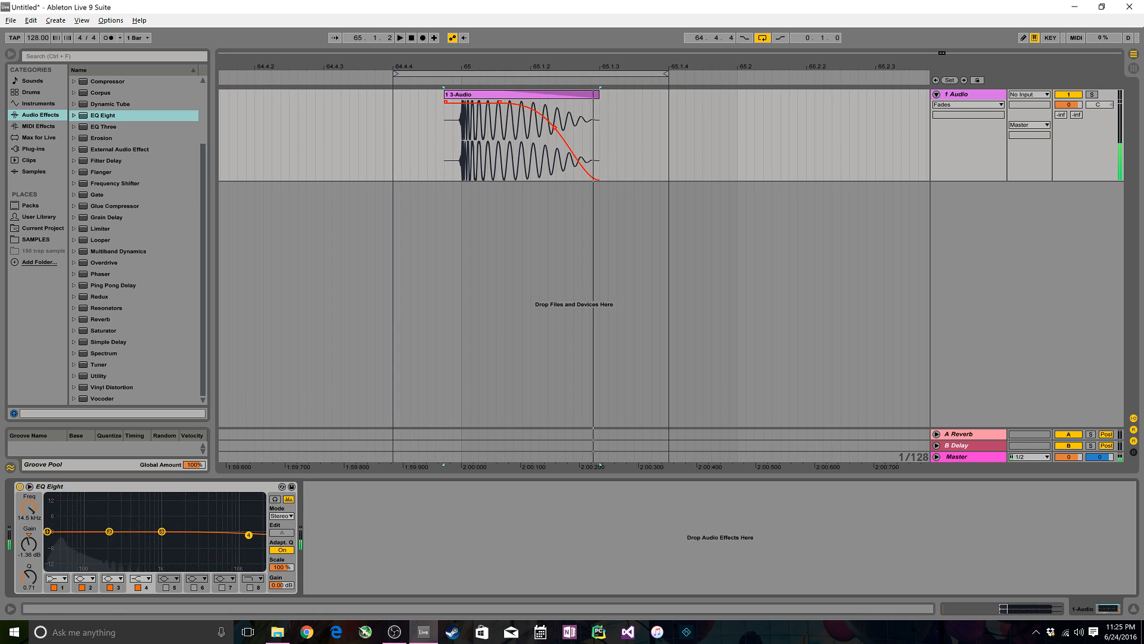
left_click(144, 578)
left_click(144, 581)
left_click_drag(249, 540, 251, 541)
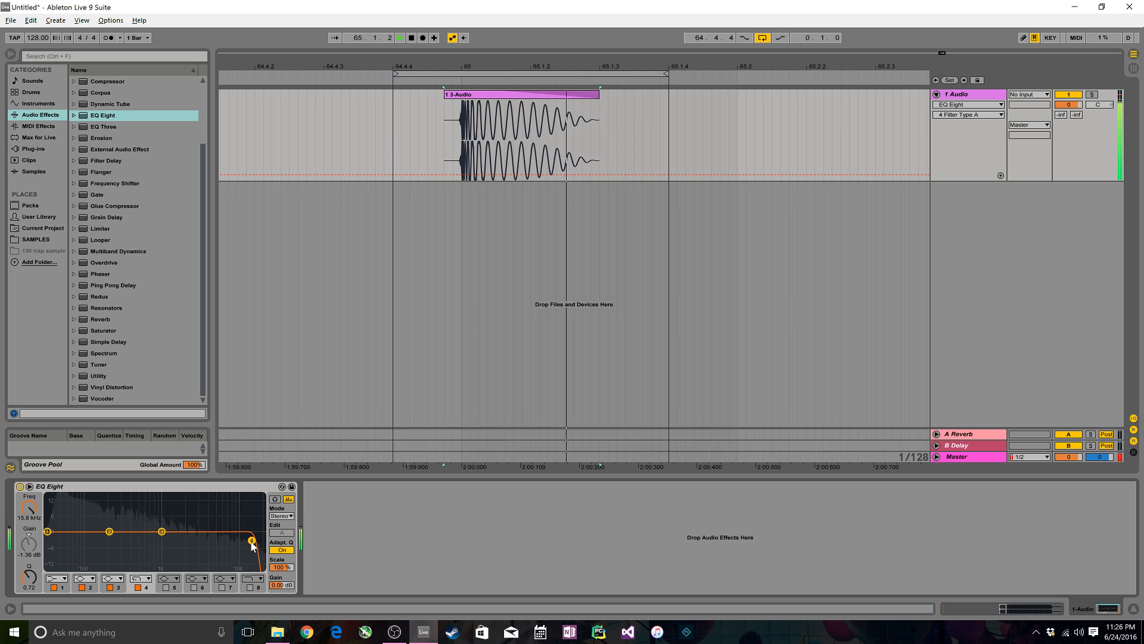
left_click_drag(47, 531, 73, 534)
key("space")
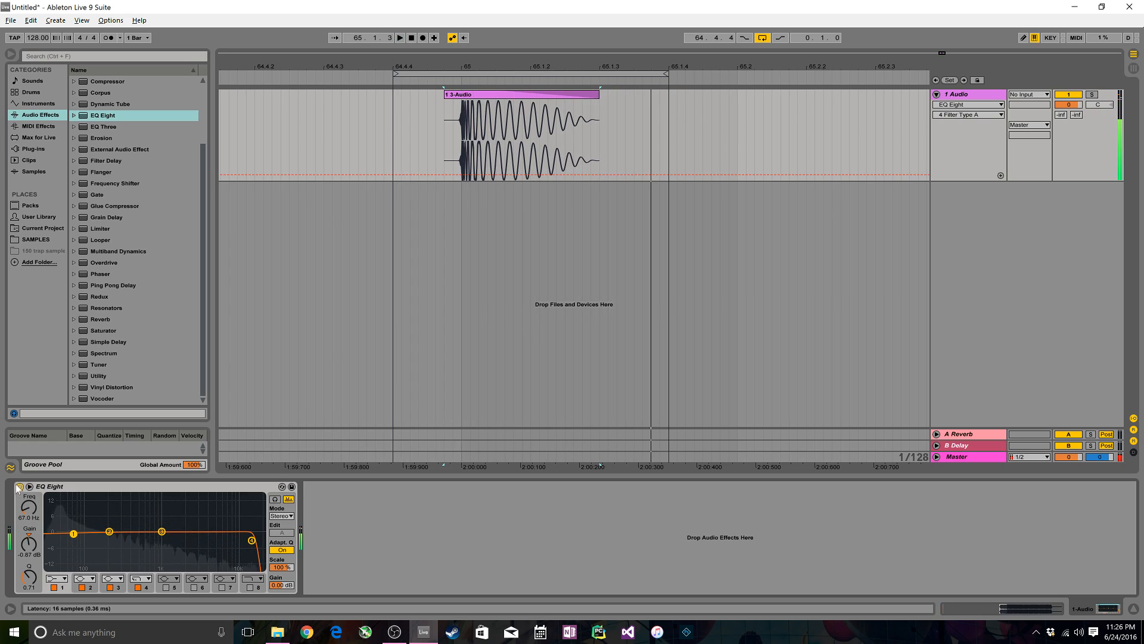